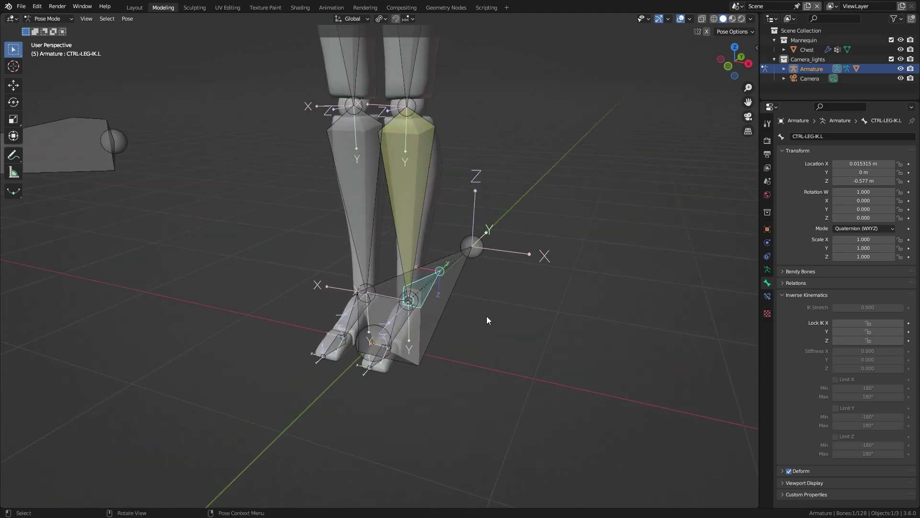
- Hide the large ROOT bone around the feet and switch to the right orthographic view
middle_click_drag(514, 277, 433, 275)
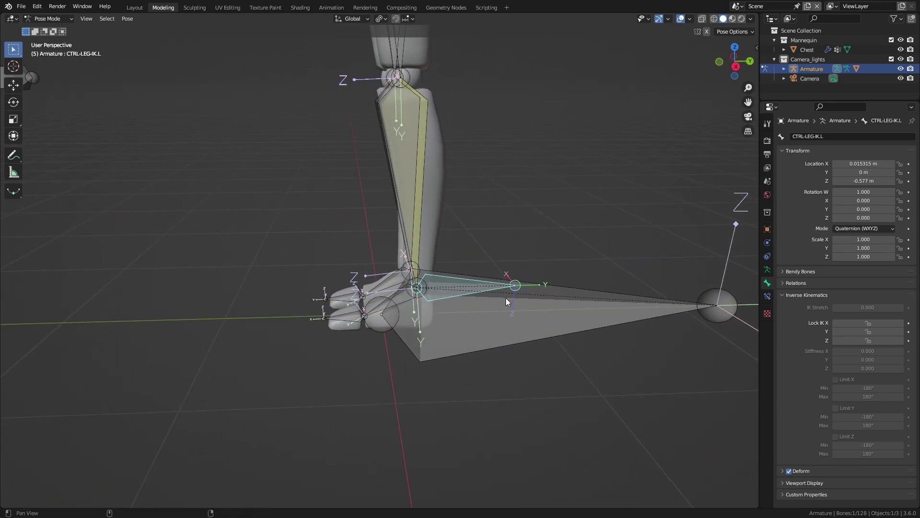
middle_click_drag(506, 298, 432, 292)
scroll(432, 293, "up", 4)
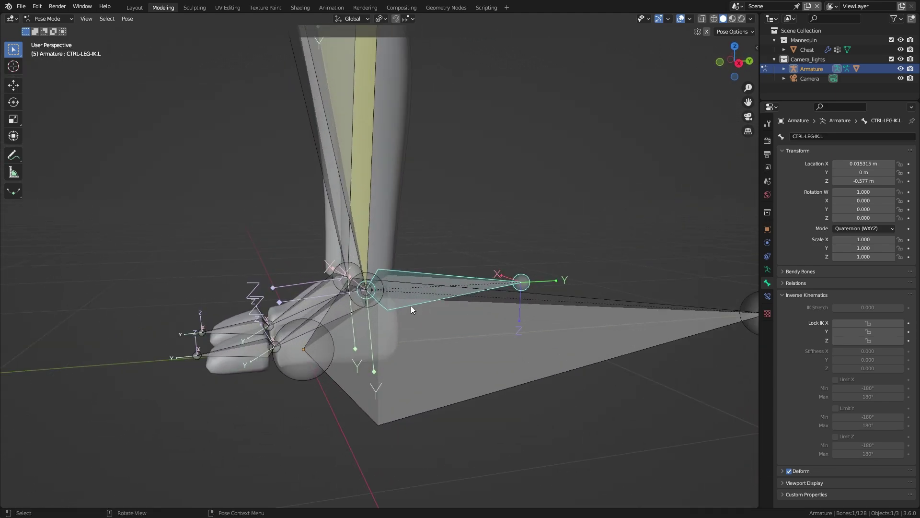
left_click(522, 324)
key("h")
middle_click_drag(480, 348, 481, 306)
key("KP_3")
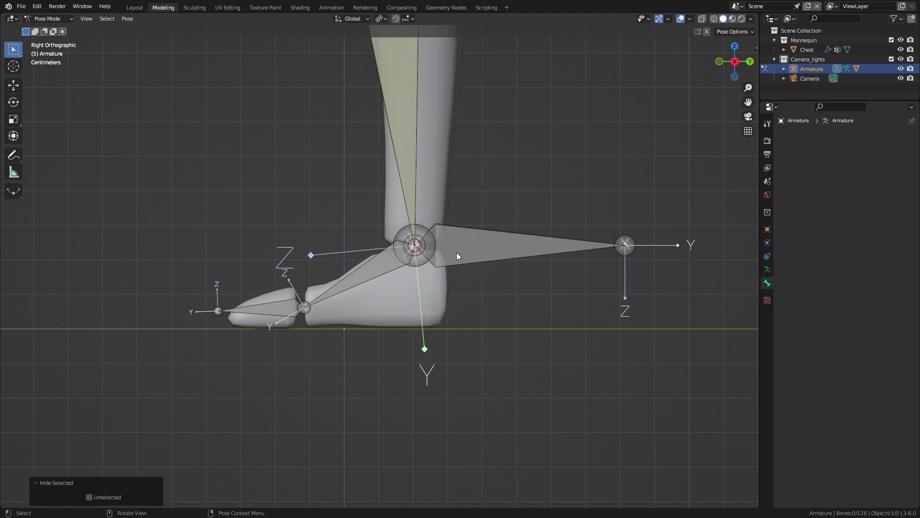
- Sketch freehand annotation arrows and lines over the ankle, the toes and the CTRL-LEG-IK.L bone
mouse_move(491, 281)
left_mouse_down()
mouse_move(484, 338)
mouse_move(487, 235)
mouse_move(485, 336)
left_mouse_up()
left_click_drag(478, 246, 570, 281)
mouse_move(552, 255)
left_mouse_down()
mouse_move(594, 290)
mouse_move(525, 301)
left_mouse_up()
mouse_move(264, 315)
left_mouse_down()
mouse_move(264, 259)
mouse_move(270, 265)
left_mouse_up()
mouse_move(571, 230)
left_mouse_down()
mouse_move(418, 248)
mouse_move(383, 272)
mouse_move(434, 274)
mouse_move(428, 290)
left_mouse_up()
left_click_drag(421, 258, 441, 235)
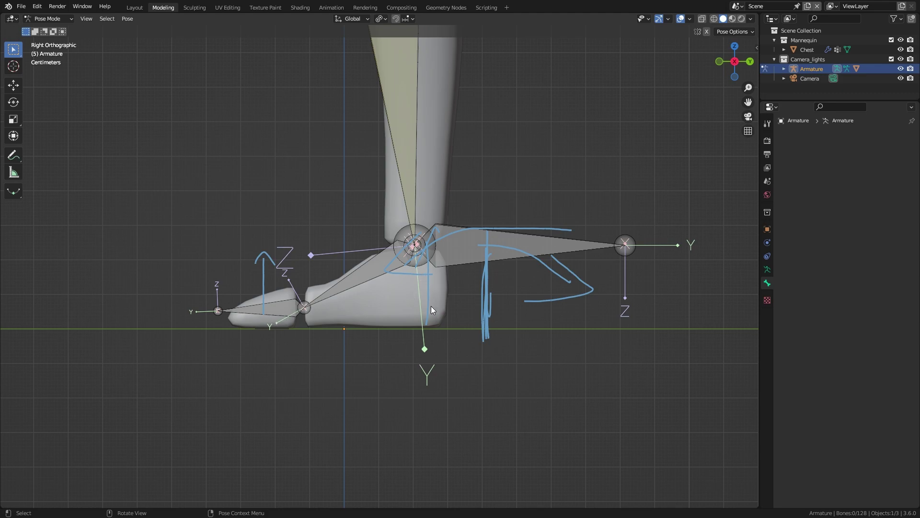
- Select the CTRL-LEG-IK.L bone, leave its position unchanged and erase the annotation strokes around the foot
scroll(416, 160, "down", 3)
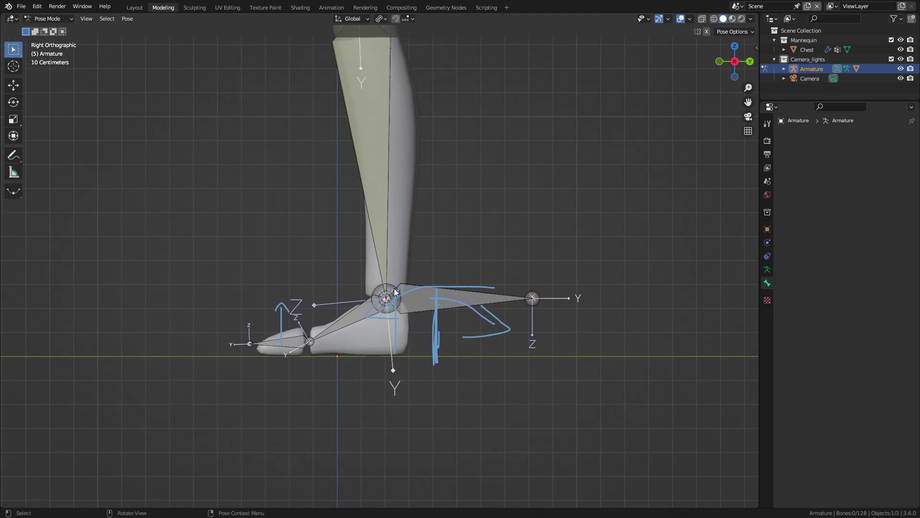
left_click(476, 299)
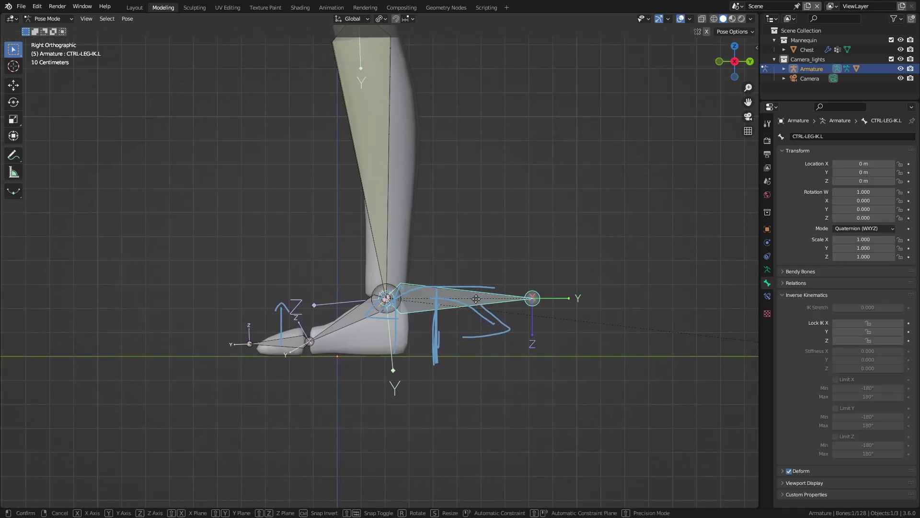
key("g")
key("Escape")
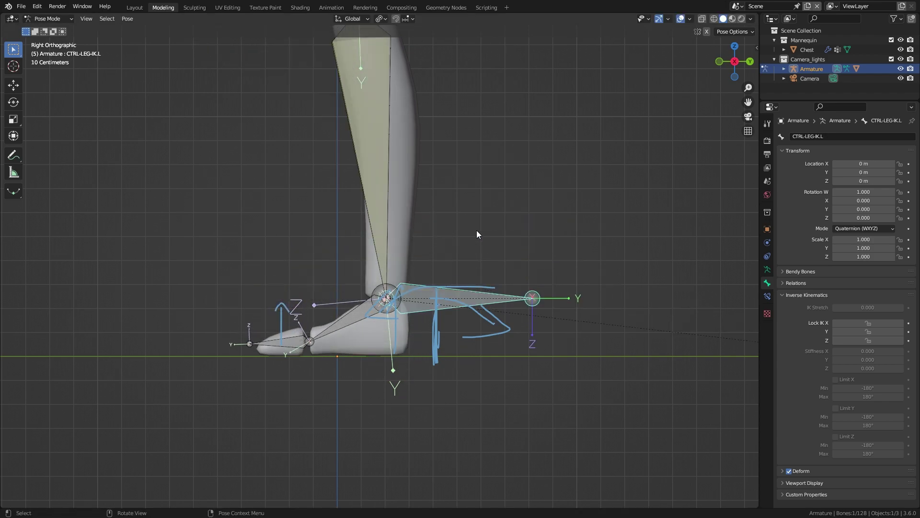
mouse_move(525, 344)
right_mouse_down()
mouse_move(429, 334)
mouse_move(485, 336)
mouse_move(441, 361)
mouse_move(494, 285)
mouse_move(397, 291)
mouse_move(400, 318)
mouse_move(319, 297)
mouse_move(280, 336)
right_mouse_up()
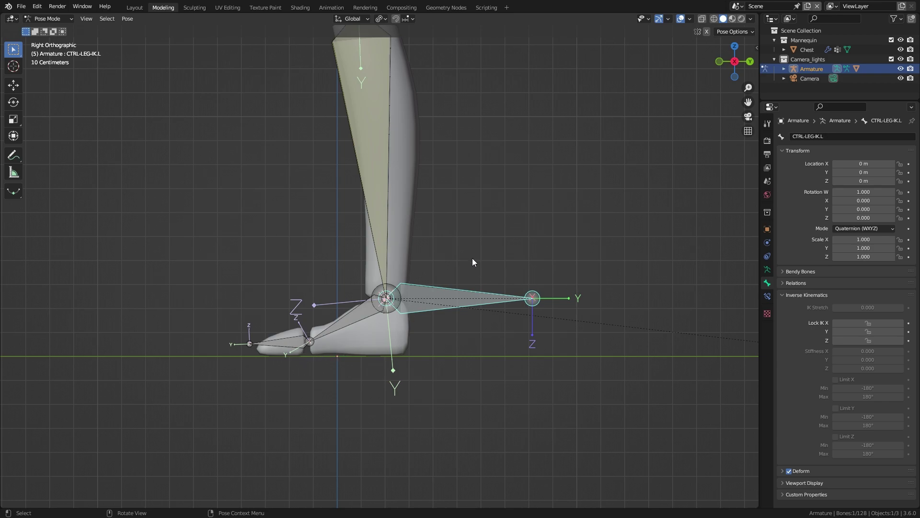
- In Edit Mode, align the CTRL-LEG-IK.L bone to the active TGT-FOOT.L bone
scroll(442, 281, "up", 2)
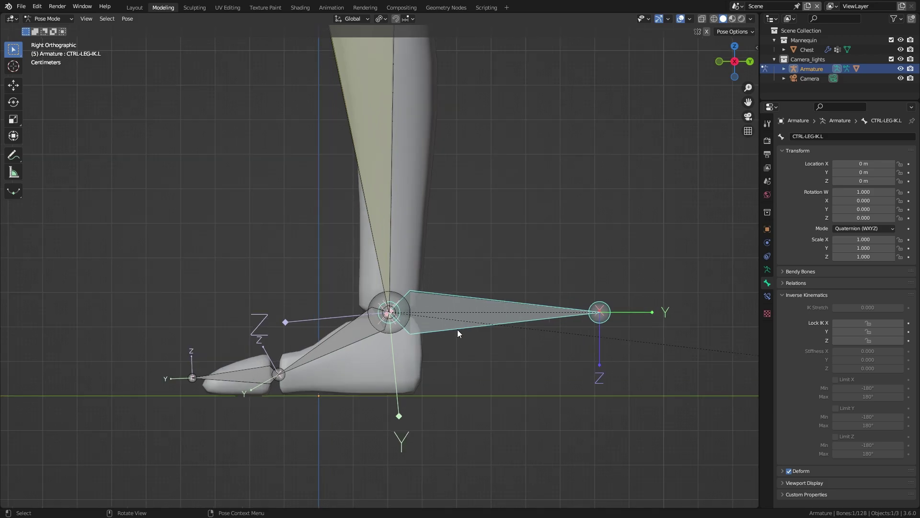
left_click(349, 328)
key("Tab")
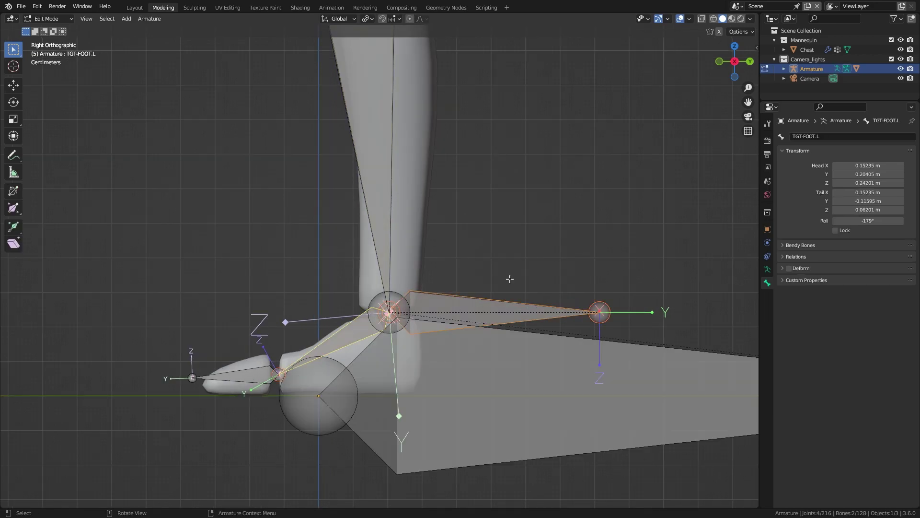
left_click(456, 305)
key("ctrl+alt+a")
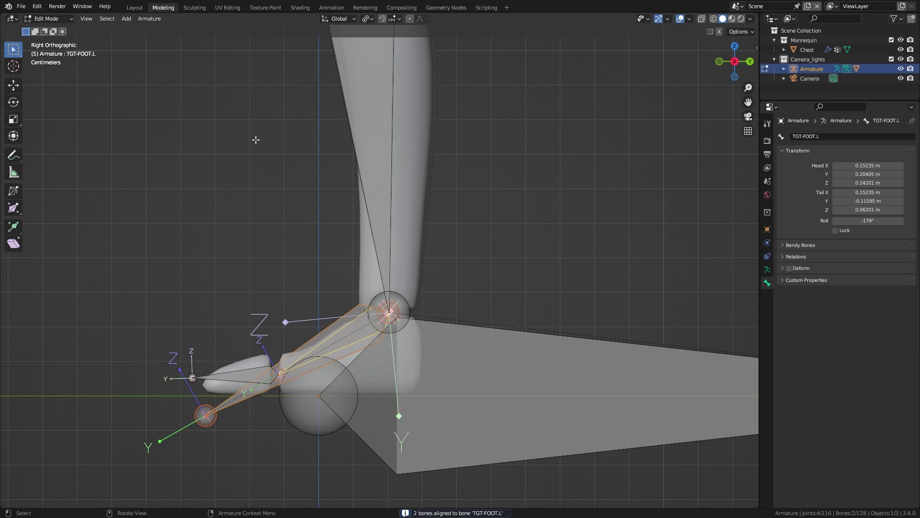
- Apply Align Bones again to the selected CTRL-LEG-IK.L and TGT-FOOT.L bones
left_click(148, 19)
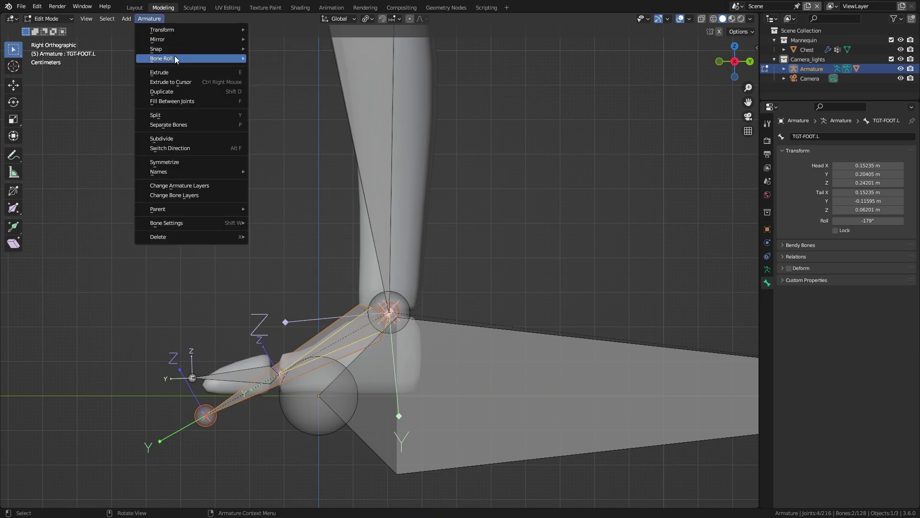
mouse_move(190, 49)
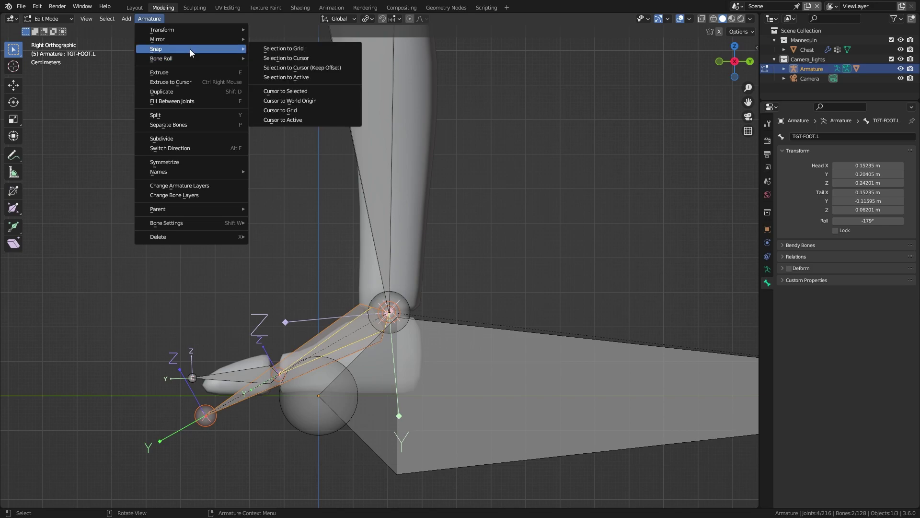
mouse_move(194, 206)
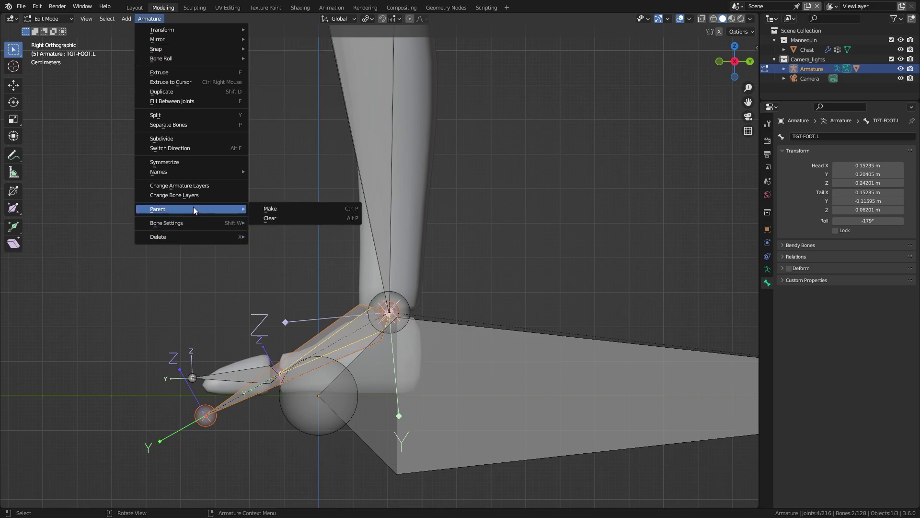
mouse_move(203, 174)
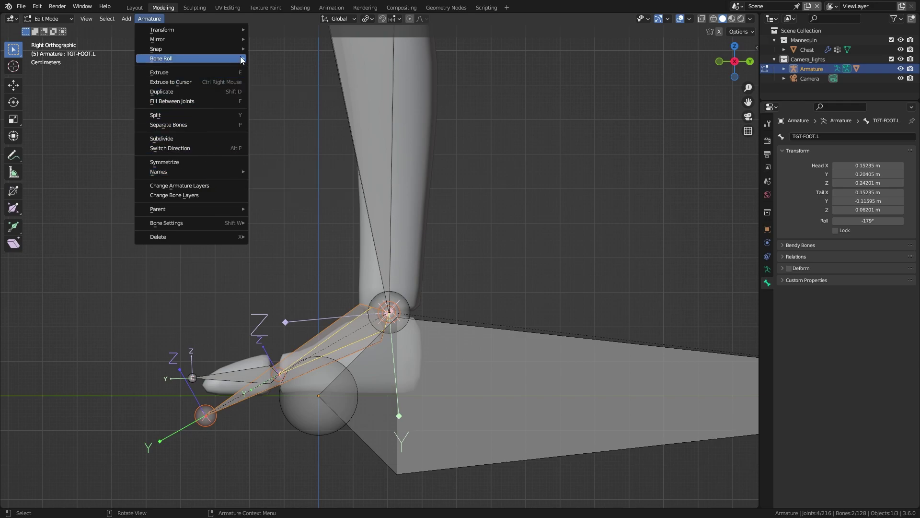
mouse_move(242, 60)
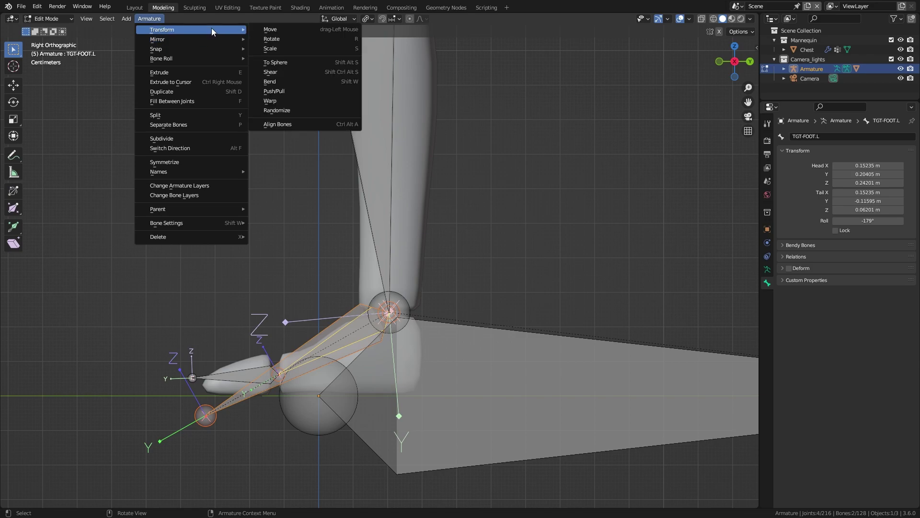
left_click(350, 124)
- Select only the CTRL-LEG-IK.L bone and scale it down to about 0.408
key("alt+a")
left_click(210, 416)
key("s")
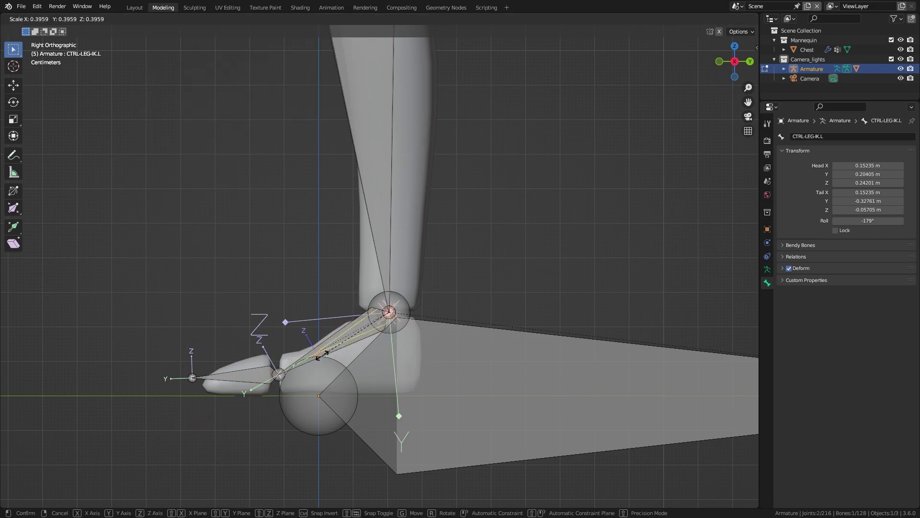
left_click(453, 363)
- Parent the CTRL-LEG-IK.L bone to the ROOT bone with Keep Offset
scroll(453, 363, "up", 6)
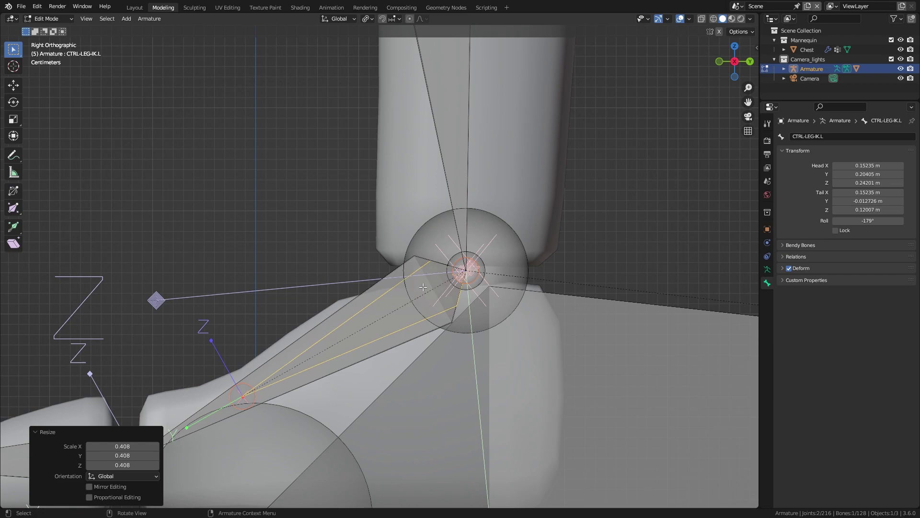
scroll(423, 287, "down", 2)
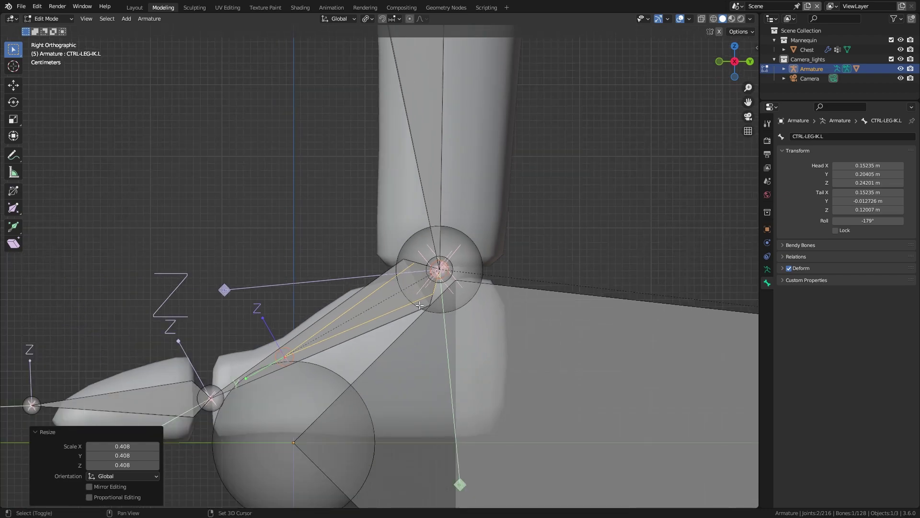
left_click(620, 344, "shift")
key("ctrl+p")
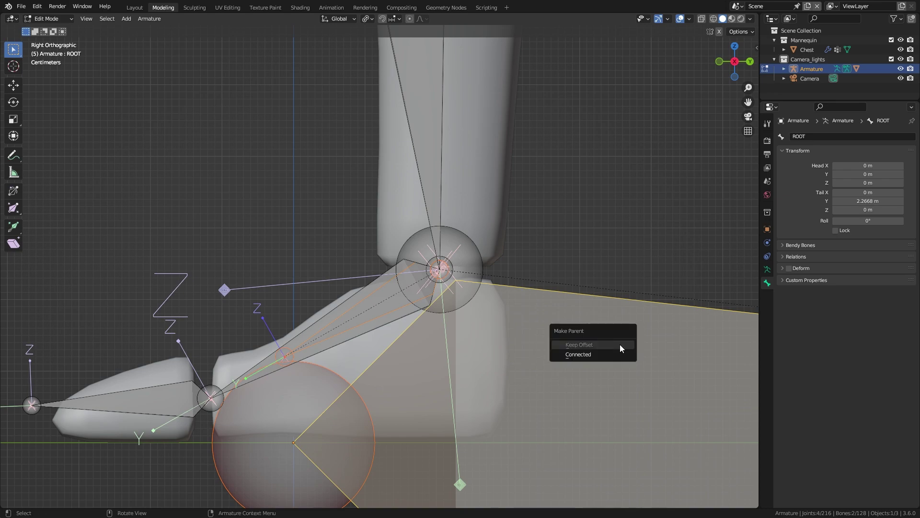
left_click(620, 344)
- Parent the TGT-FOOT.L bone to the ROOT bone with Keep Offset
key("alt+a")
left_click(391, 277)
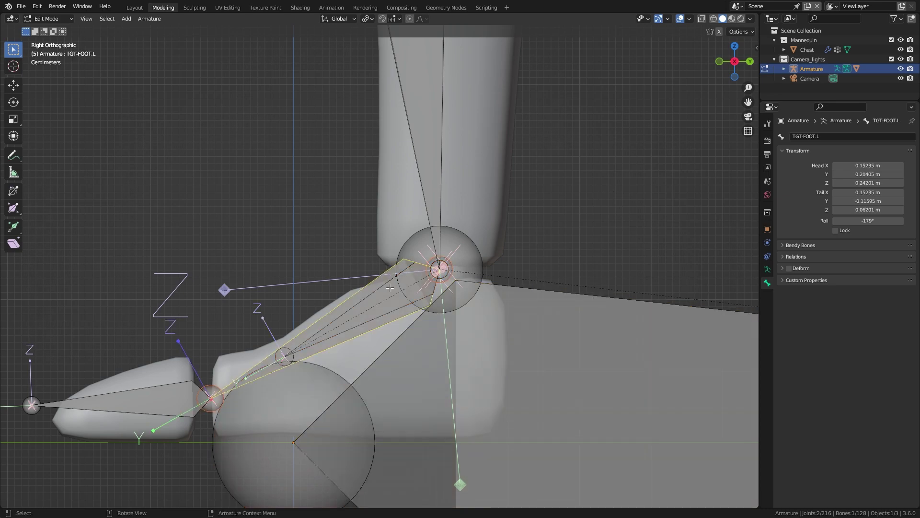
left_click(369, 285)
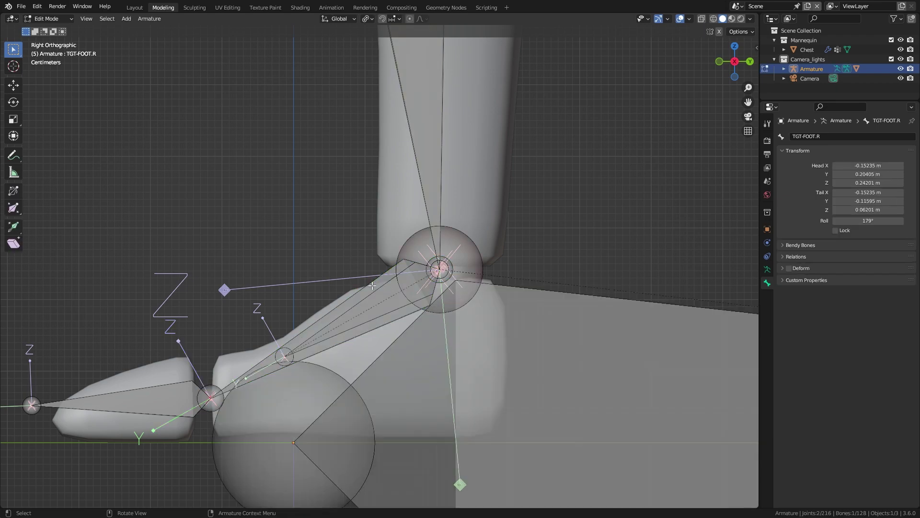
key("ctrl+Tab")
key("ctrl+Tab")
left_click(567, 331, "shift")
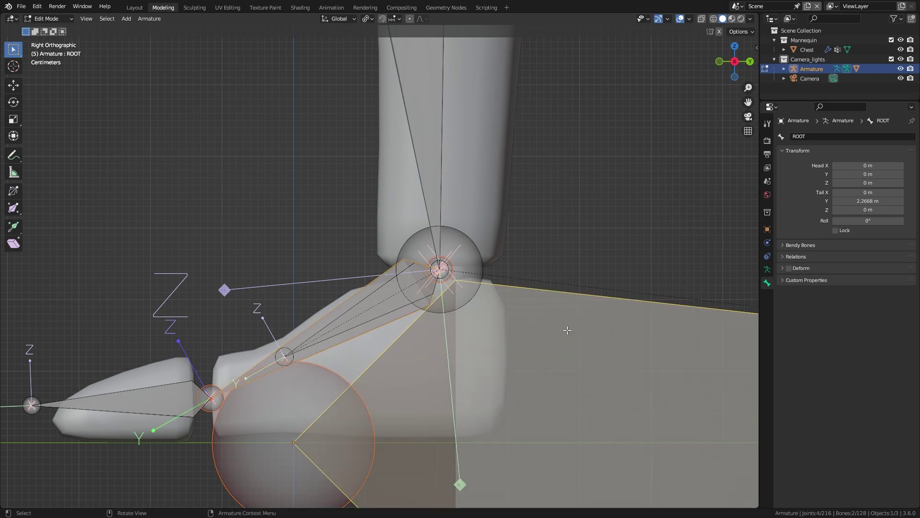
left_click(568, 330, "alt")
left_click(567, 330)
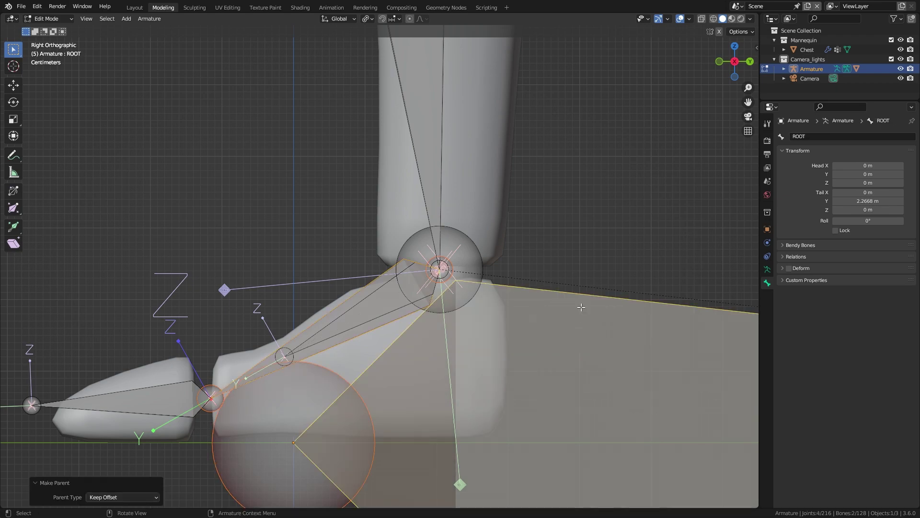
- In Pose Mode, add a Copy Transforms constraint to TGT-FOOT.L that targets the CTRL-LEG-IK.L bone
key("ctrl+Tab")
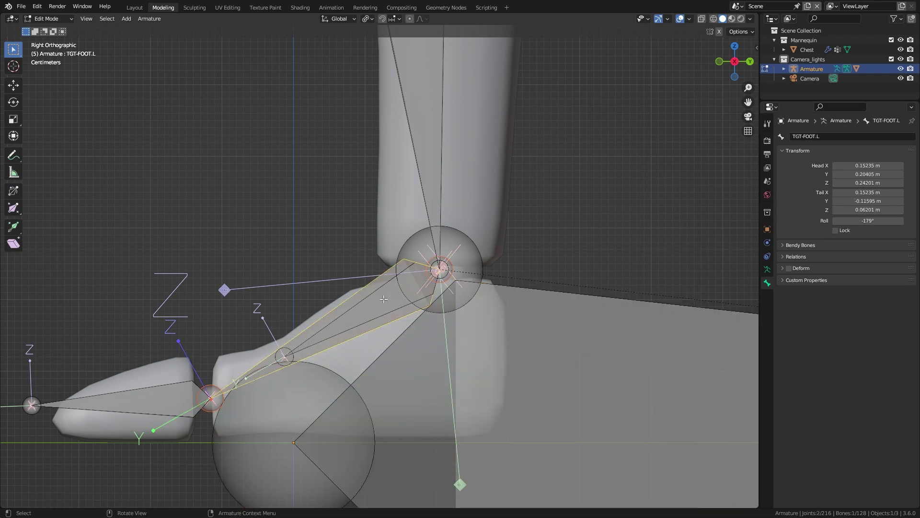
left_click(384, 299)
left_click(383, 300)
left_click(372, 284, "shift")
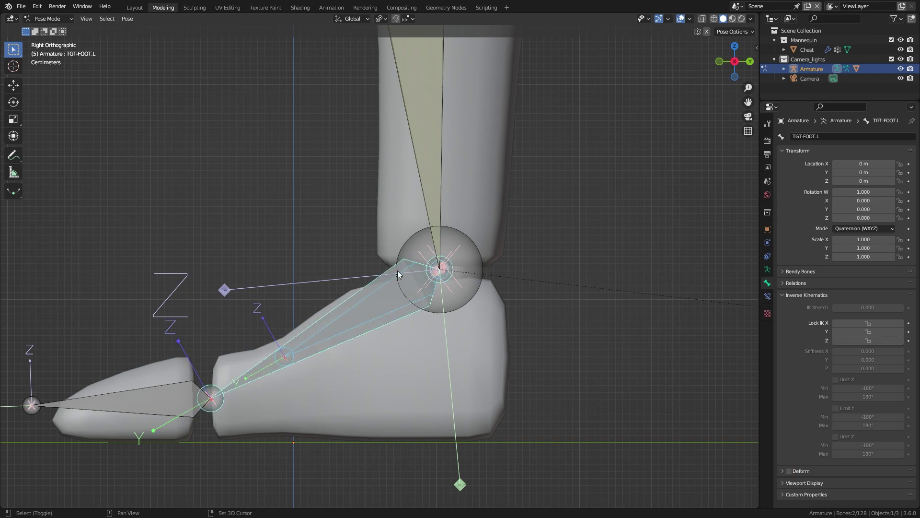
key("ctrl+shift+c")
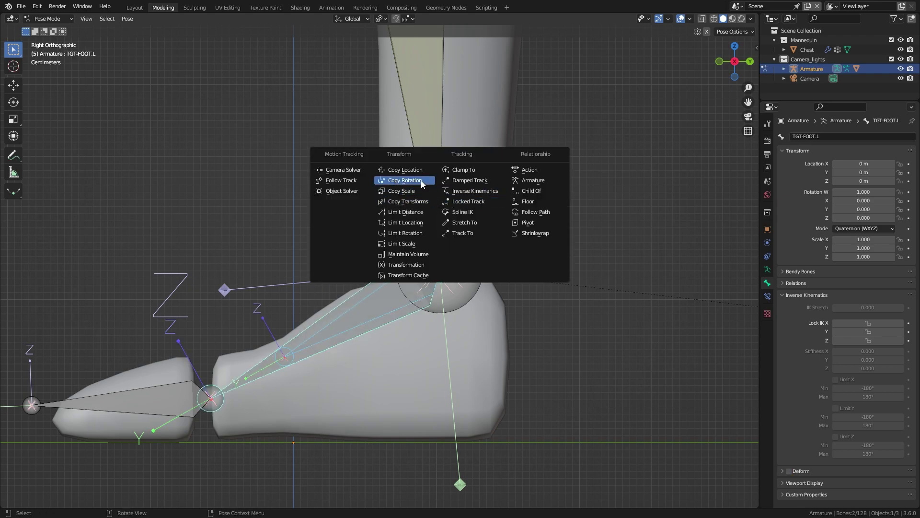
left_click(408, 201)
left_click(574, 313)
- Select the left leg bones from thigh to foot together with the detached bone in front of the knees, and switch to Edit Mode
middle_click_drag(526, 341, 388, 303)
left_click(388, 303)
scroll(355, 315, "down", 8)
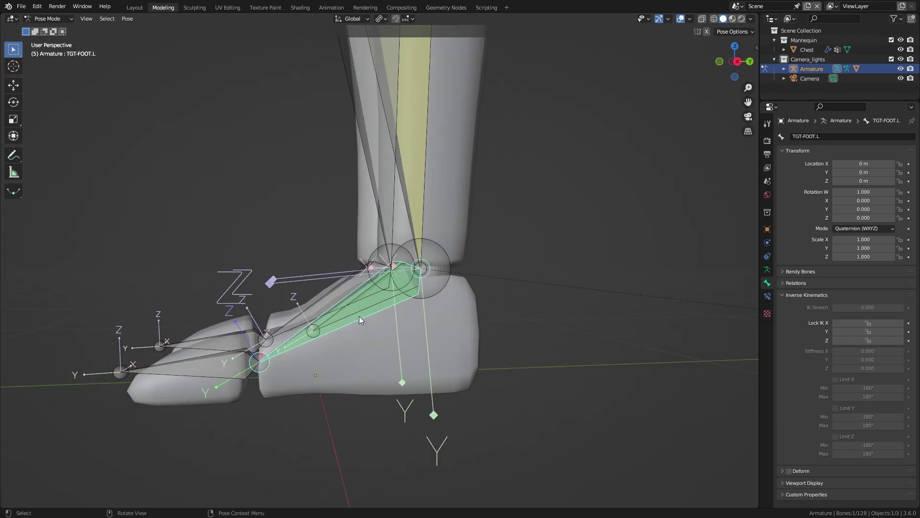
middle_click_drag(406, 201, 484, 324)
scroll(481, 325, "down", 4)
middle_click_drag(430, 328, 385, 297)
left_click(384, 274)
middle_click_drag(453, 307, 443, 306)
left_click_drag(436, 272, 370, 485)
mouse_move(494, 337)
middle_mouse_down()
mouse_move(417, 329)
mouse_move(478, 329)
middle_mouse_up()
key("Tab")
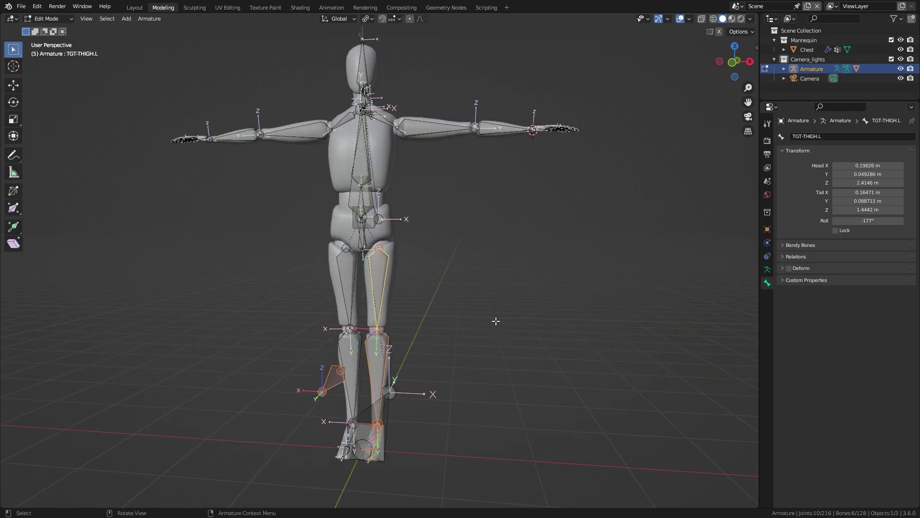
- Name the unnamed bone layer below TGT as TMP and move the selected leg bones to it
key("n")
left_click(753, 123)
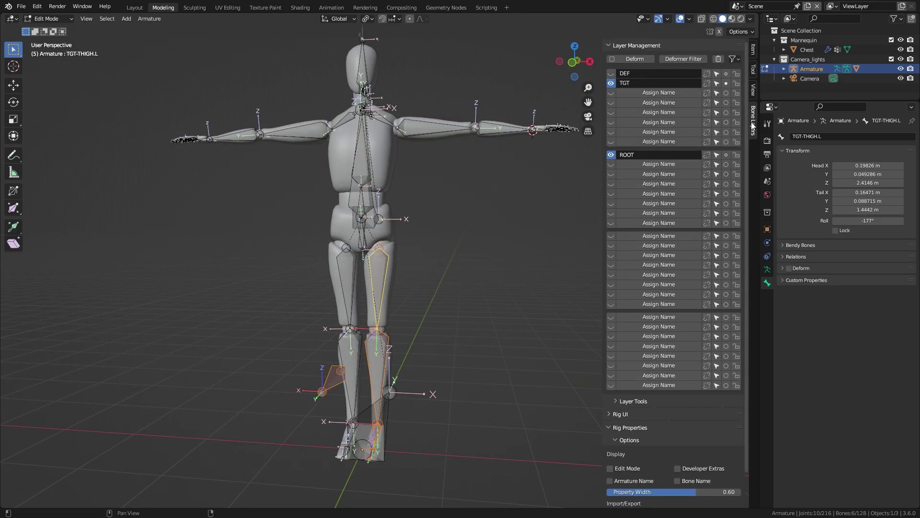
left_click(661, 94)
left_click(659, 93)
key("BackSpace")
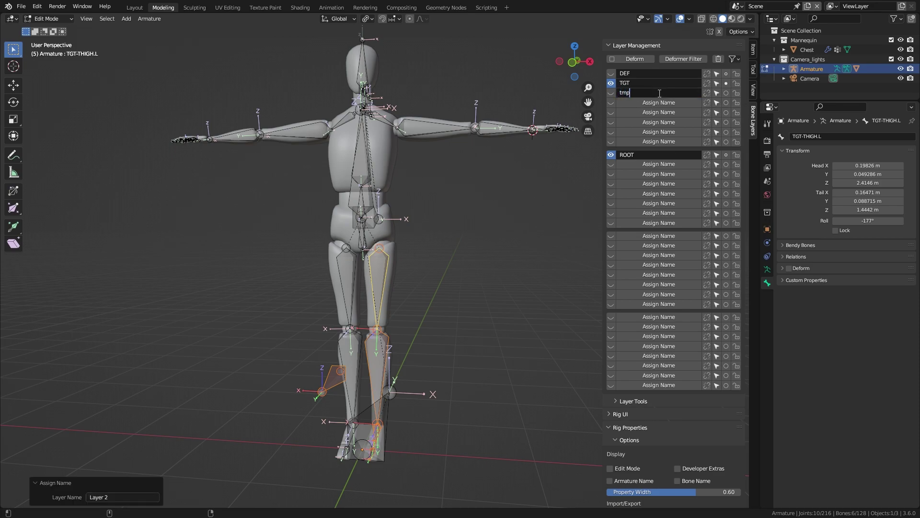
type("TMP")
key("Return")
left_click(726, 93)
- Hide the TGT and ROOT bone layers, leaving the TMP layer shown
left_click(611, 83)
left_click(610, 155)
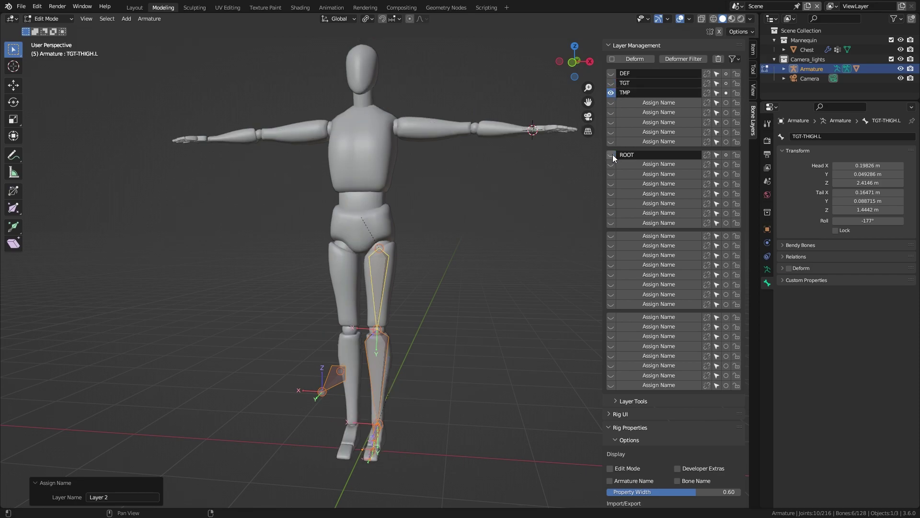
middle_click_drag(477, 360, 483, 289, "shift")
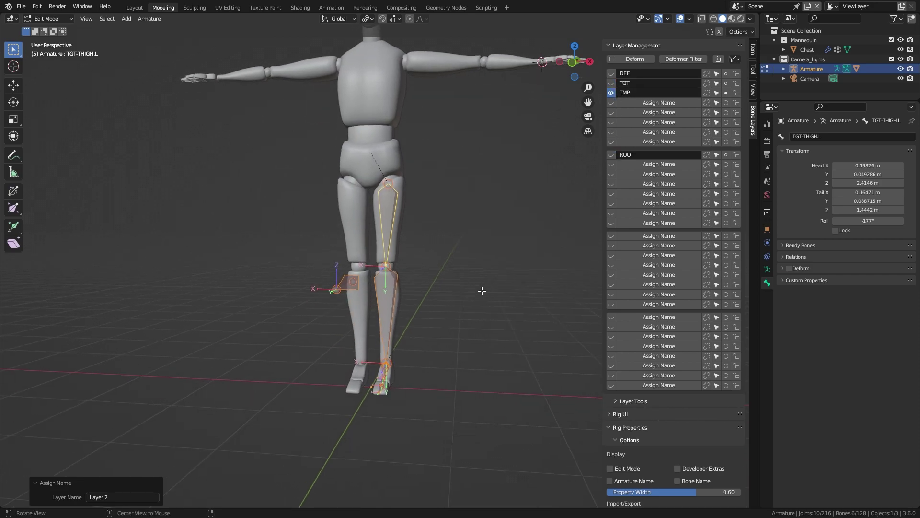
left_click(611, 155)
middle_click_drag(551, 216, 461, 211)
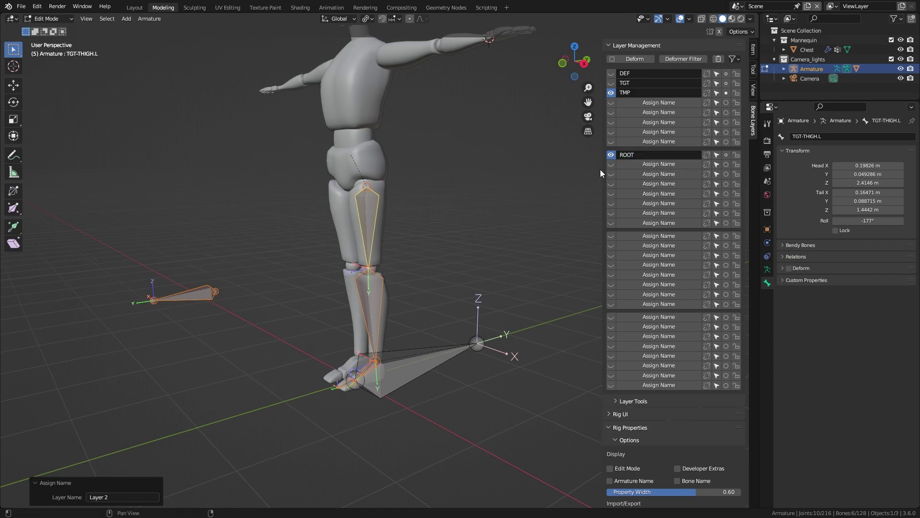
left_click(611, 155)
scroll(507, 228, "up", 2)
middle_click_drag(508, 229, 487, 211)
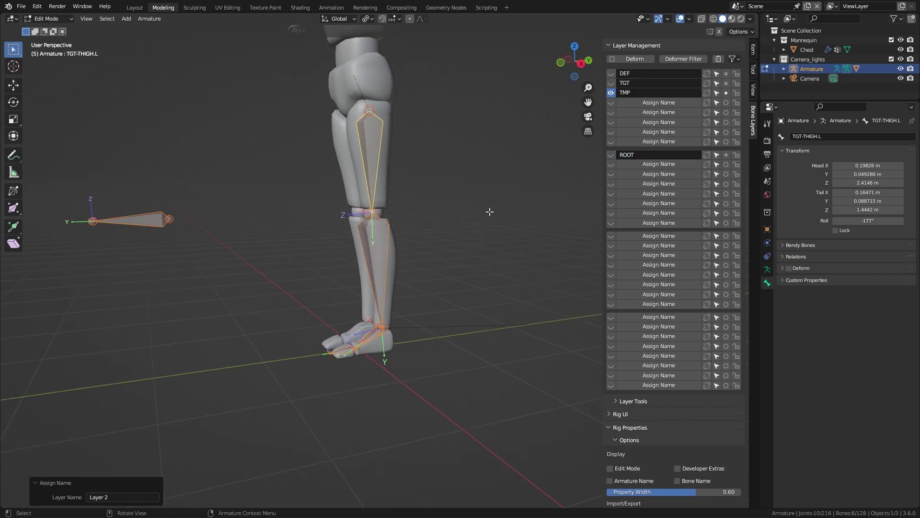
- Inspect the left ankle in side view and test in Pose Mode how the leg follows a temporary move of CTRL-LEG-IK.L
key("n")
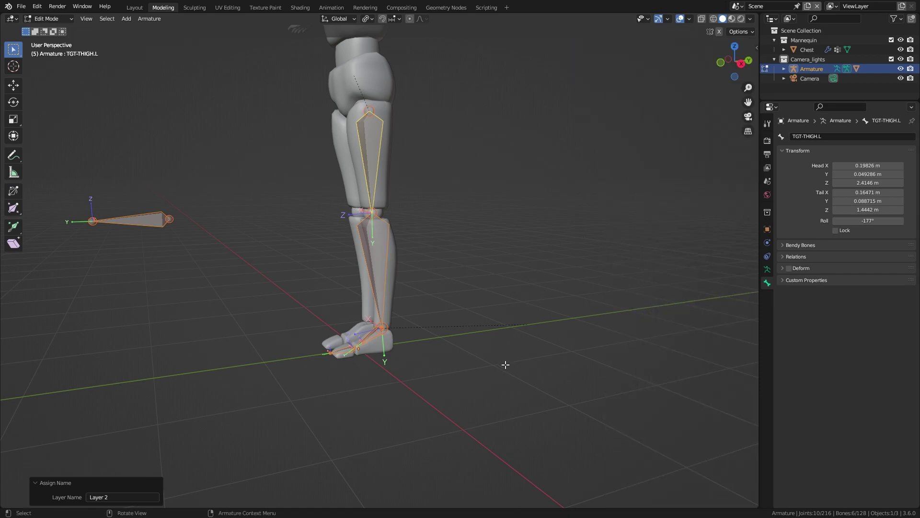
middle_click_drag(431, 301, 409, 329)
left_click(502, 350)
left_click(408, 329)
key("KP_3")
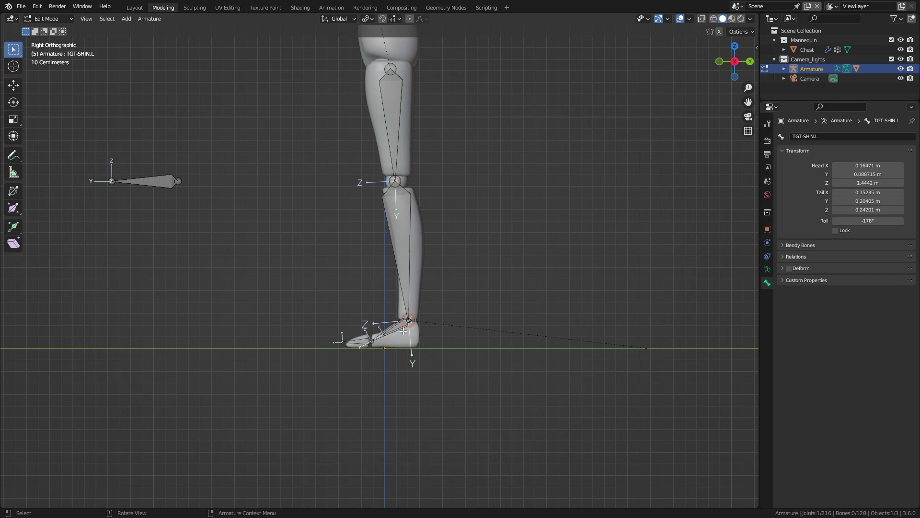
scroll(404, 331, "up", 10)
scroll(390, 160, "down", 3)
scroll(458, 292, "down", 1, "shift")
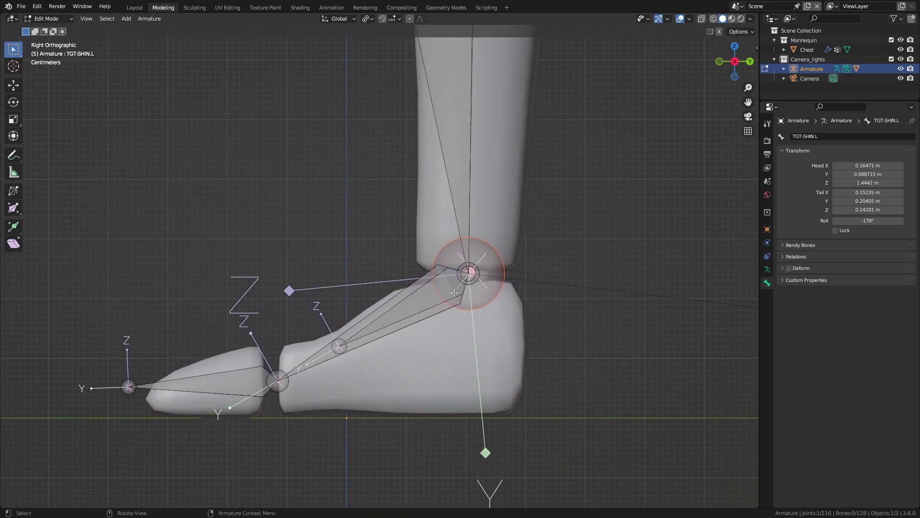
key("ctrl+Tab")
left_click(427, 299)
key("g")
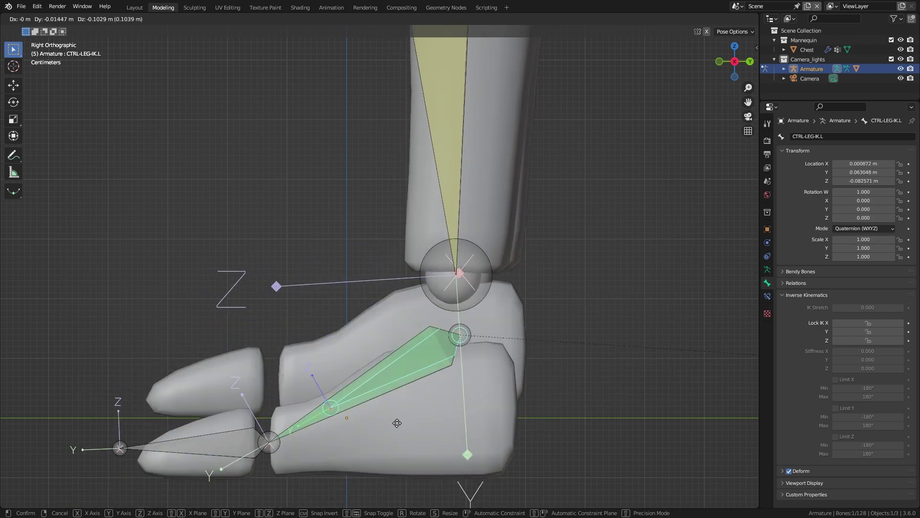
scroll(390, 366, "down", 2)
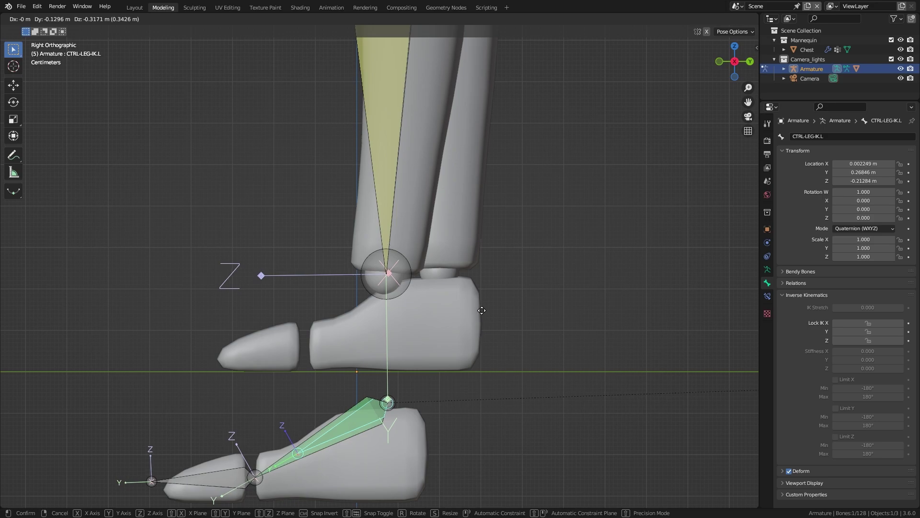
right_click(482, 311)
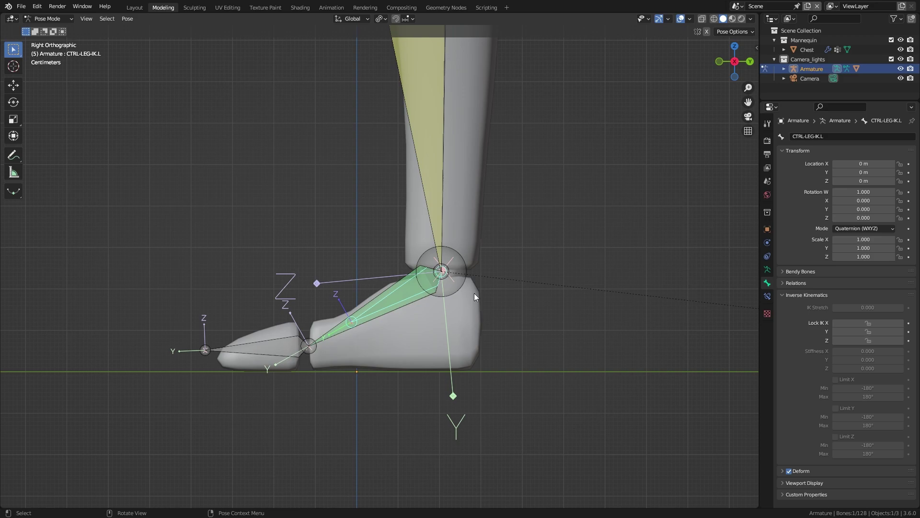
- Switch from the mannequin scene to Scene.001
left_click(736, 5)
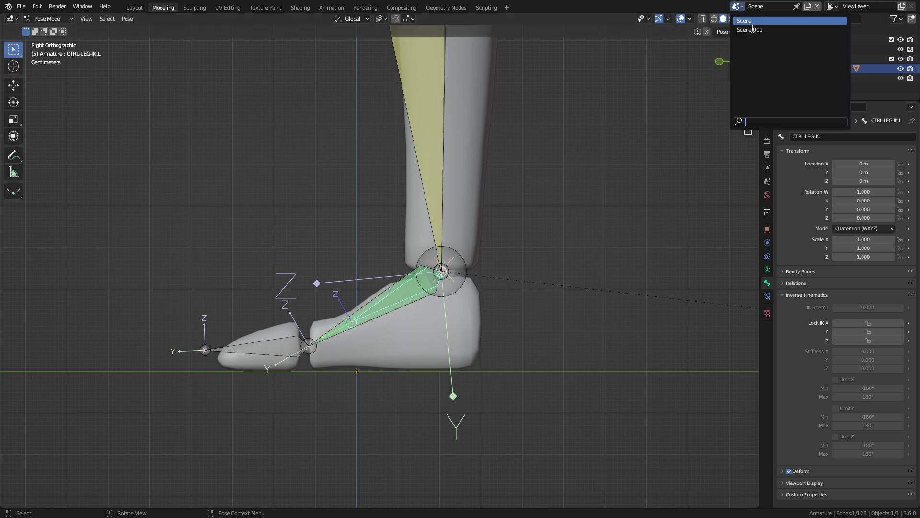
left_click(753, 32)
scroll(461, 240, "down", 10)
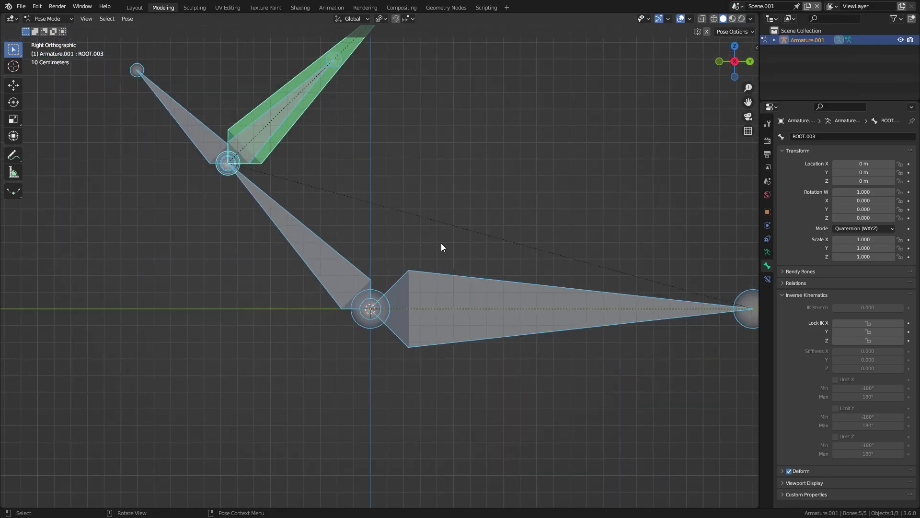
- In Edit Mode, delete all existing bones of Armature.001 and add a single new bone at the origin
key("Tab")
left_click_drag(554, 130, 290, 284)
left_click_drag(451, 156, 342, 220)
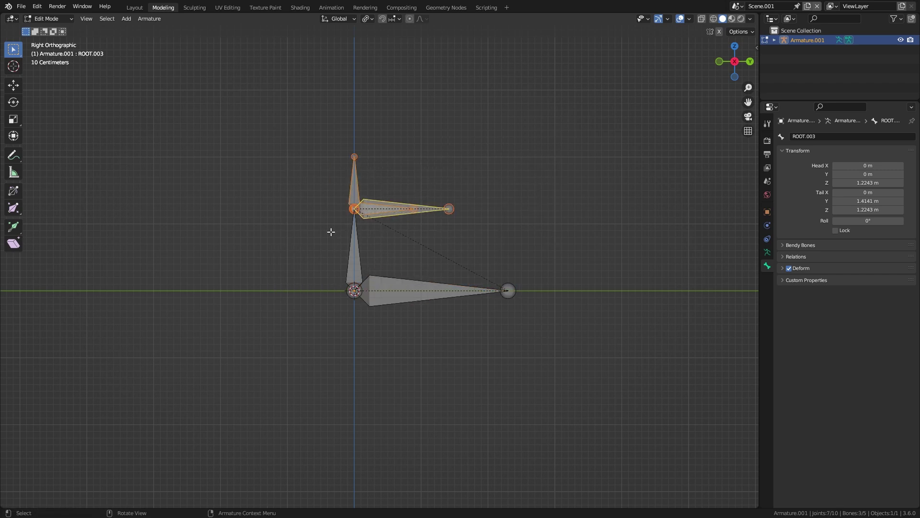
key("x")
left_click(347, 226)
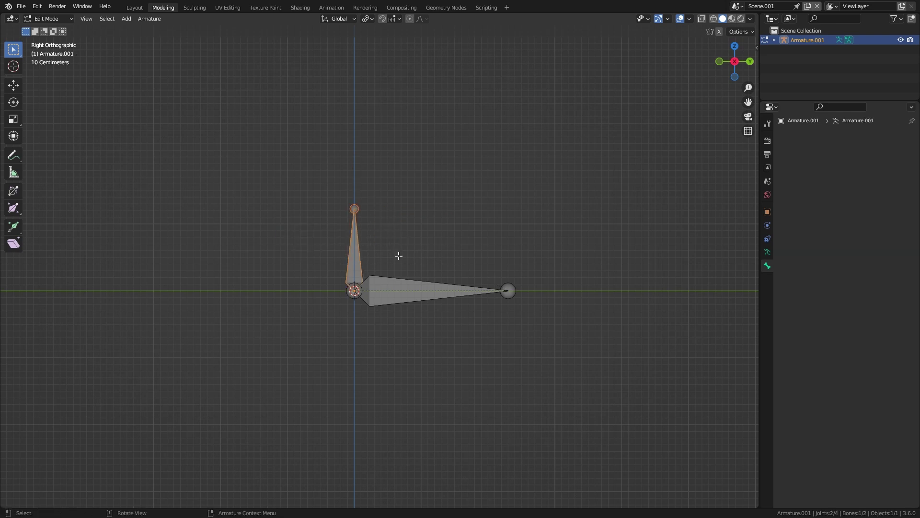
key("x")
left_click(391, 254)
left_click(479, 292)
scroll(479, 291, "up", 2)
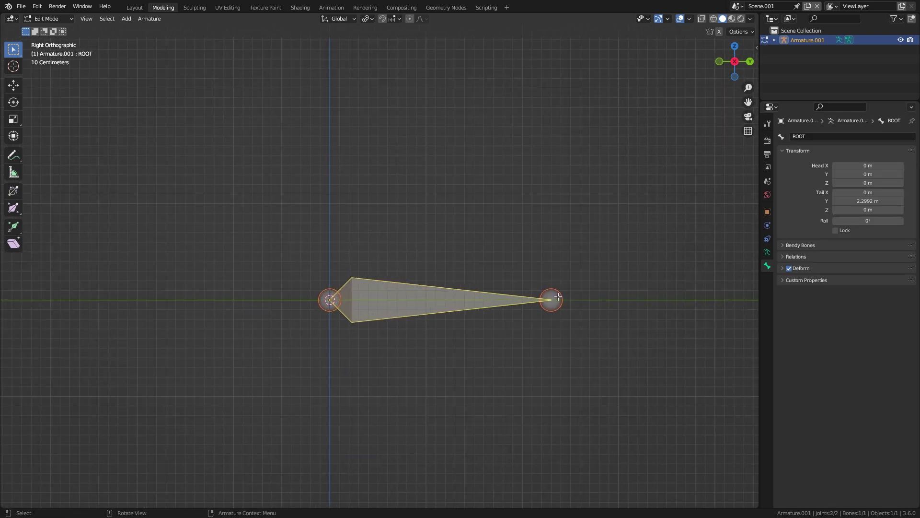
key("Delete")
key("shift+a")
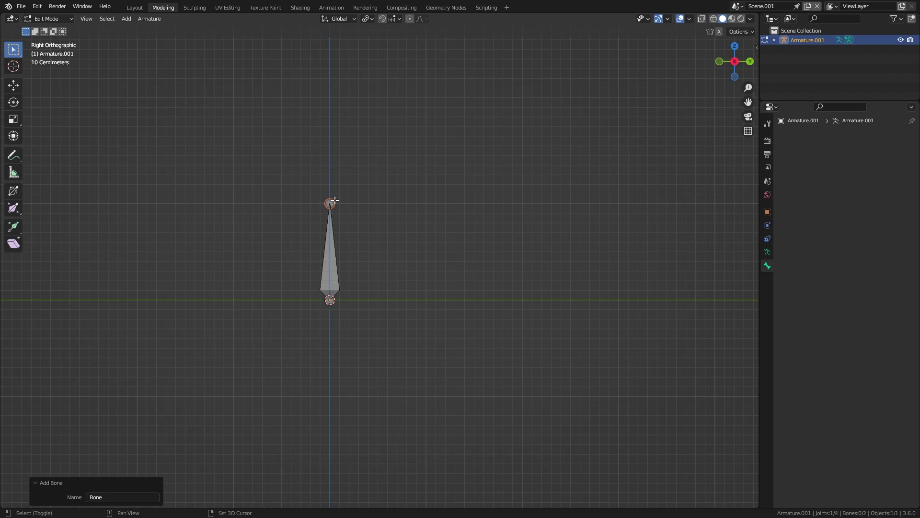
key("g")
left_click(455, 276)
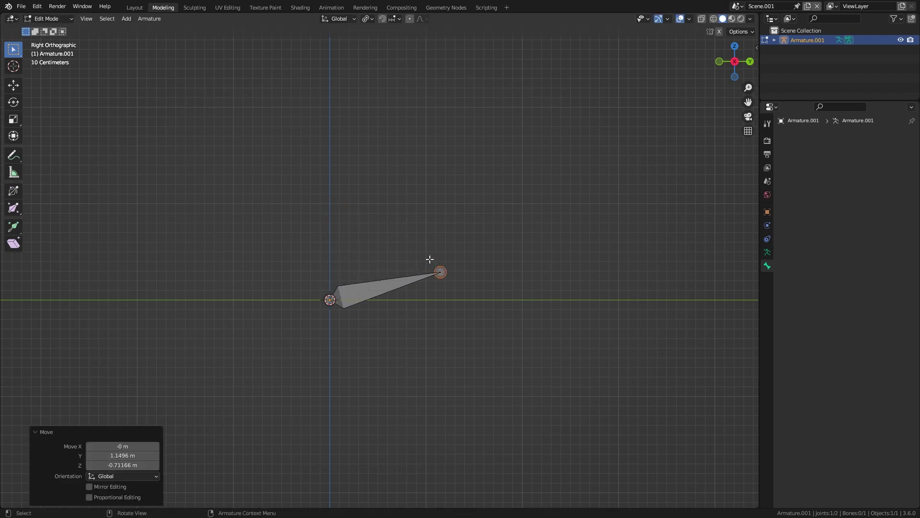
key("shift+a")
key("ctrl+z")
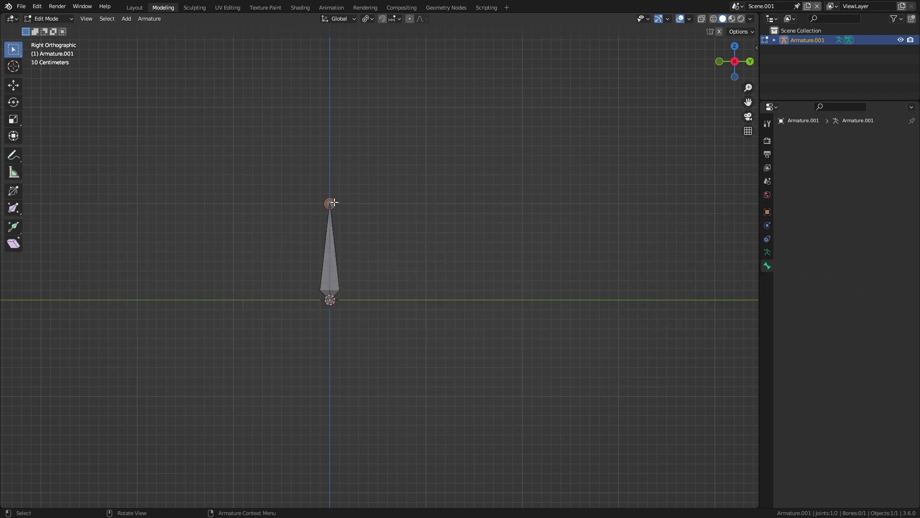
- Move the new bone's tip by 1.4 m in Y and -1 m in Z so the bone lies along the Y axis
scroll(336, 218, "up", 3)
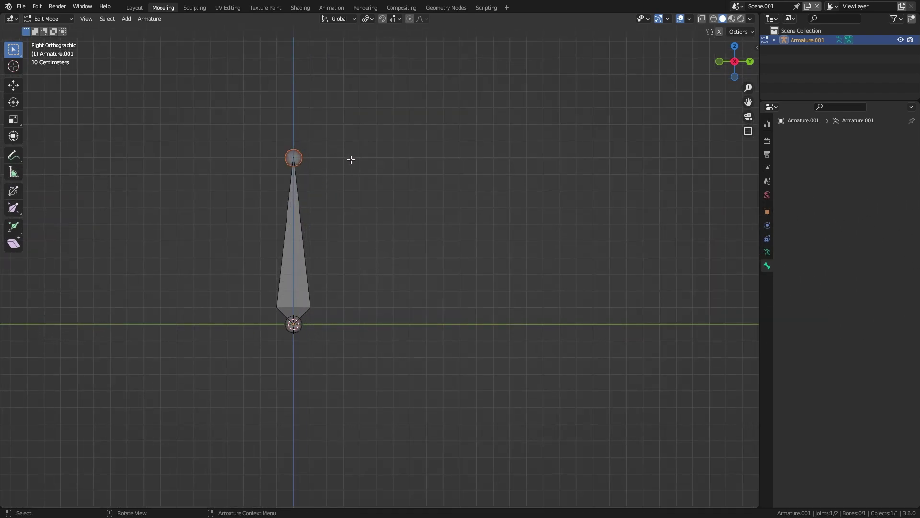
key("g")
left_click(587, 326)
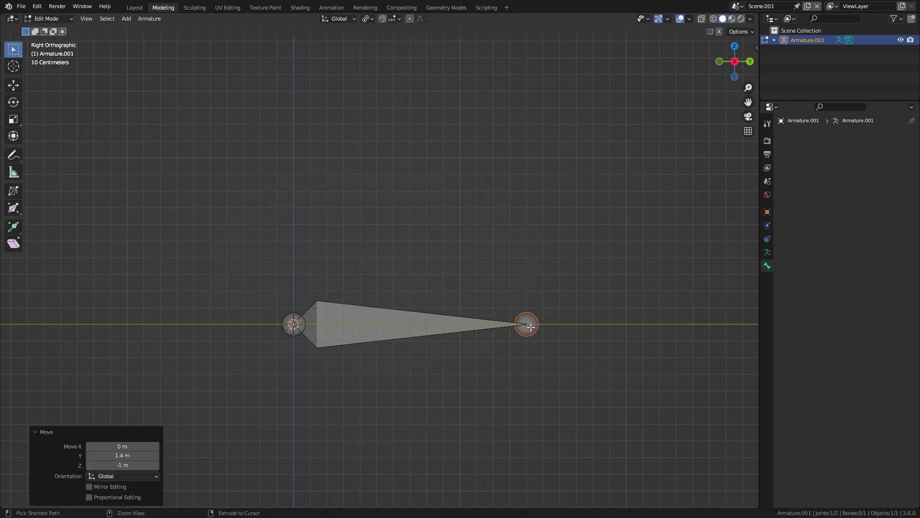
- Rename the horizontal bone CTRL-FOOT-IK
left_click(408, 320)
key("F2")
type("c")
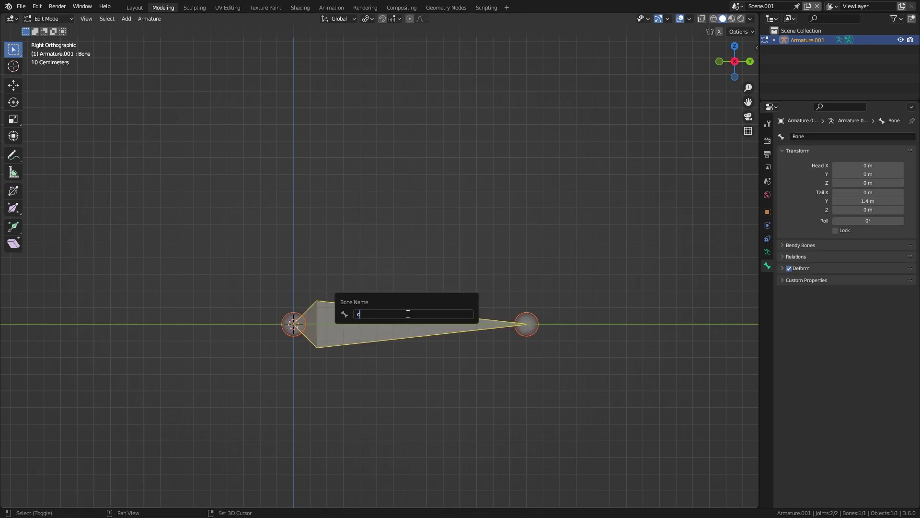
type("TRL-FOOT-IK")
key("Return")
middle_click_drag(547, 286, 475, 308, "shift")
left_click(463, 323)
key("e")
key("z")
key("ctrl")
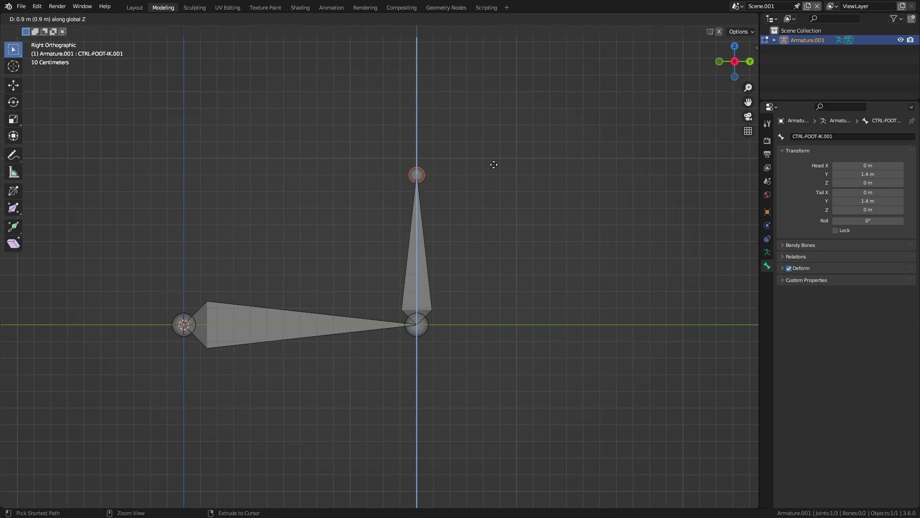
left_click(495, 163)
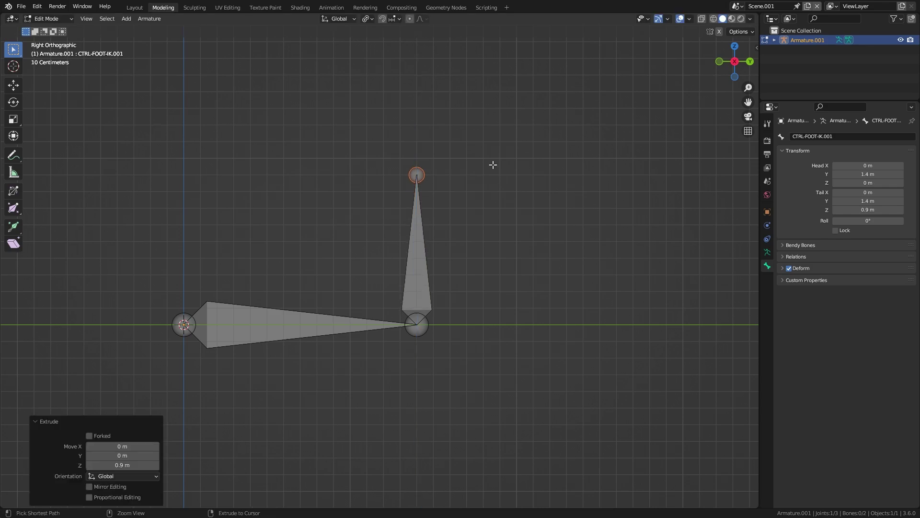
left_click(417, 177)
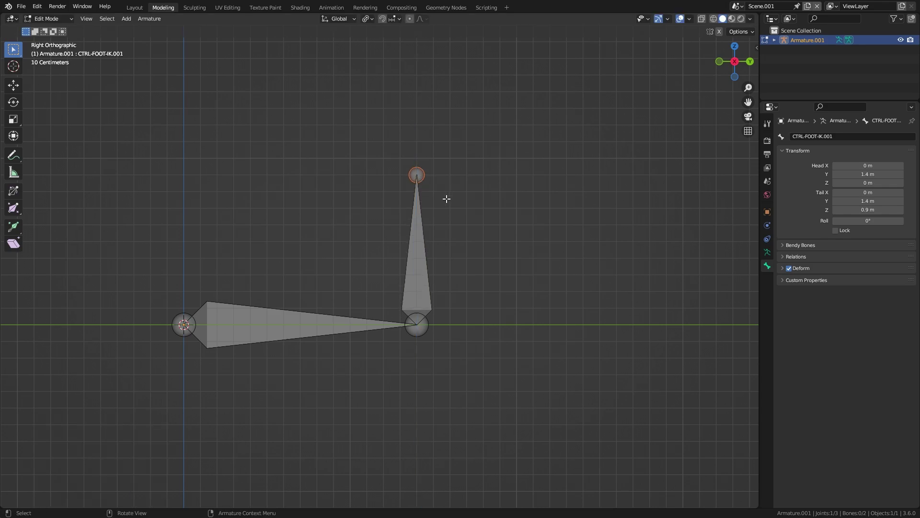
left_click(418, 215)
key("x")
left_click(417, 220)
- Duplicate the CTRL-FOOT-IK bone in place and switch the duplicate's direction
left_click(319, 316)
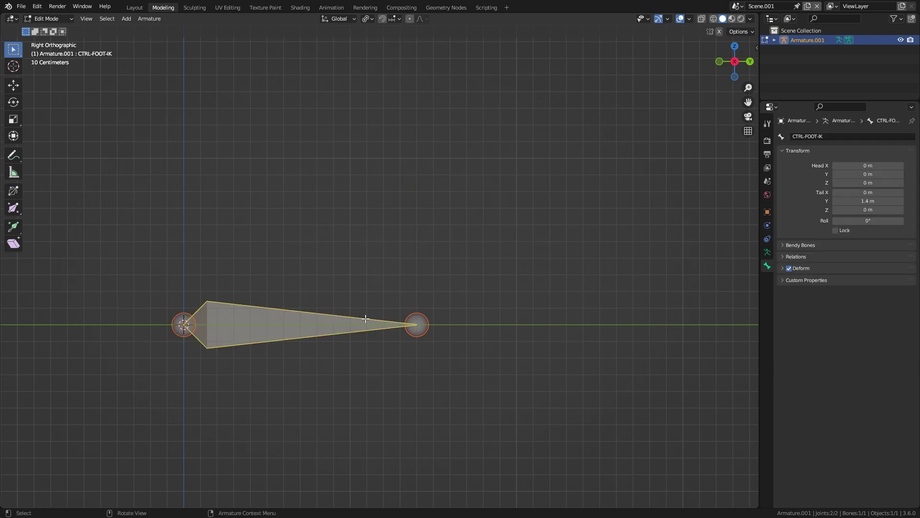
key("shift+d")
key("Escape")
key("alt+f")
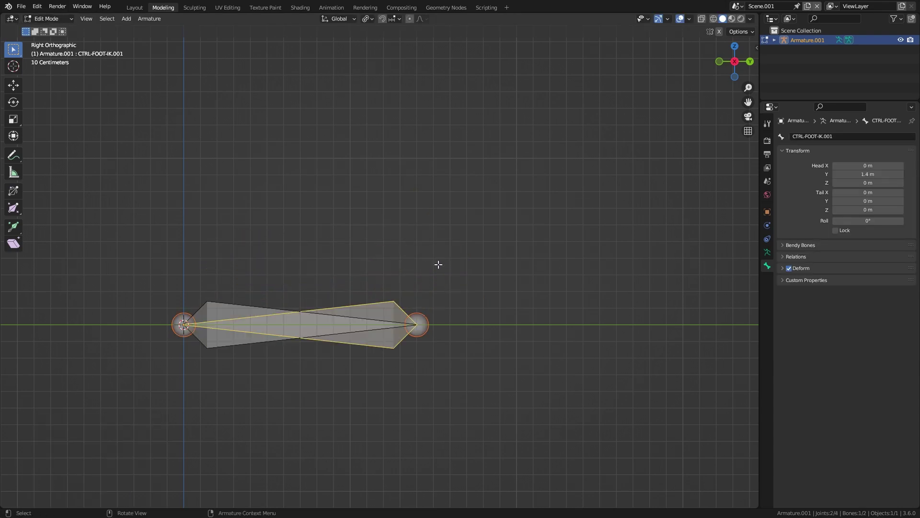
- Extrude a vertical bone about 0.73 m tall from the joint at the tip of CTRL-FOOT-IK
left_click(419, 319)
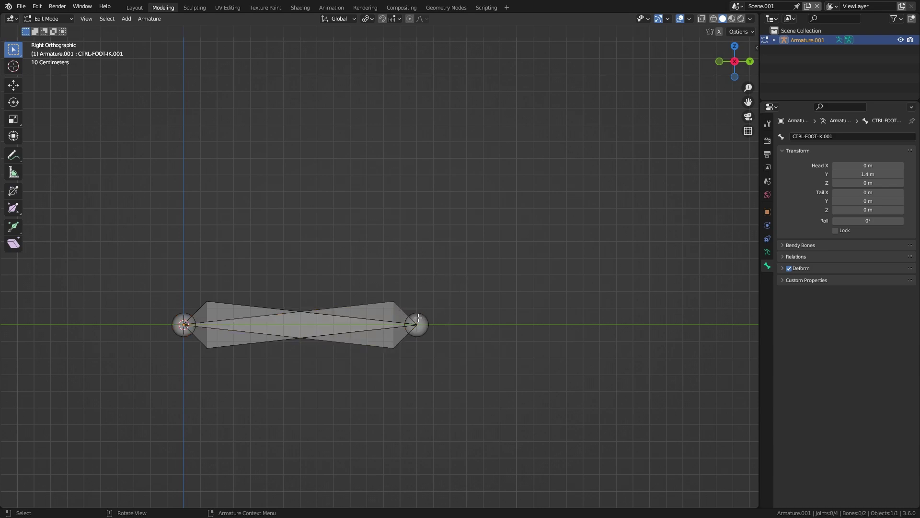
key("e")
key("Escape")
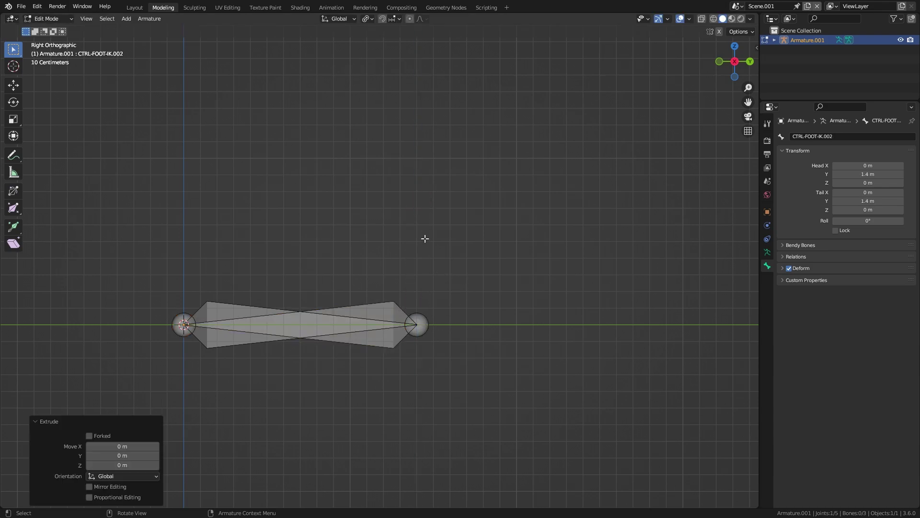
left_click(419, 324)
key("g")
key("z")
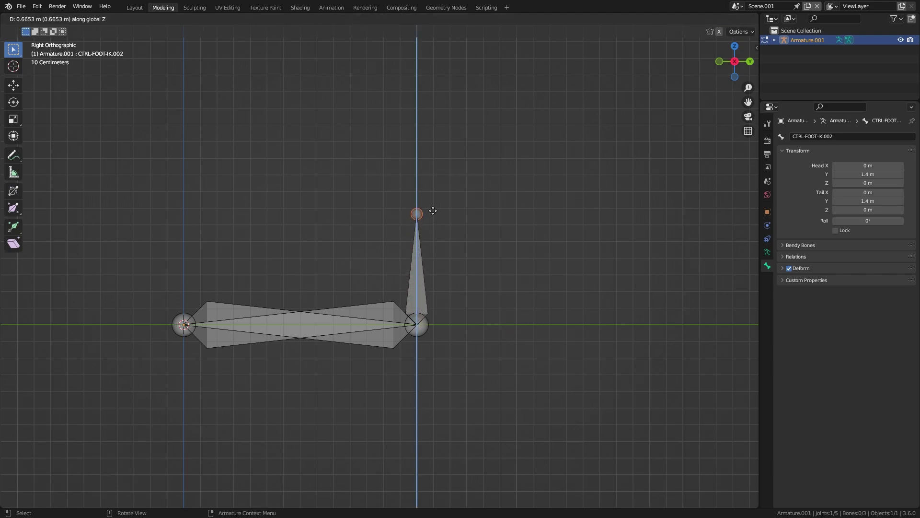
left_click(429, 206)
- Clear the vertical bone's parent and move the bone along the Y axis to Y 2.3 m, away from the foot bones
left_click(418, 266)
key("g")
key("y")
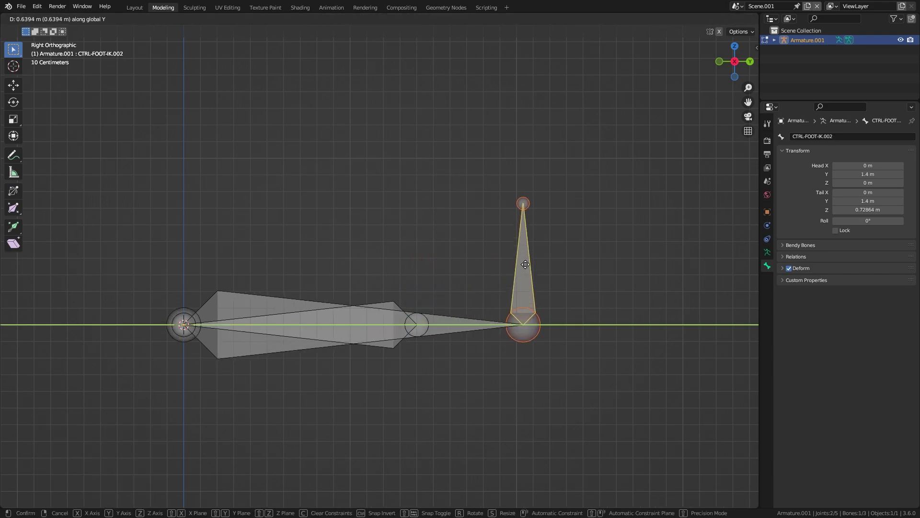
key("Escape")
key("alt+p")
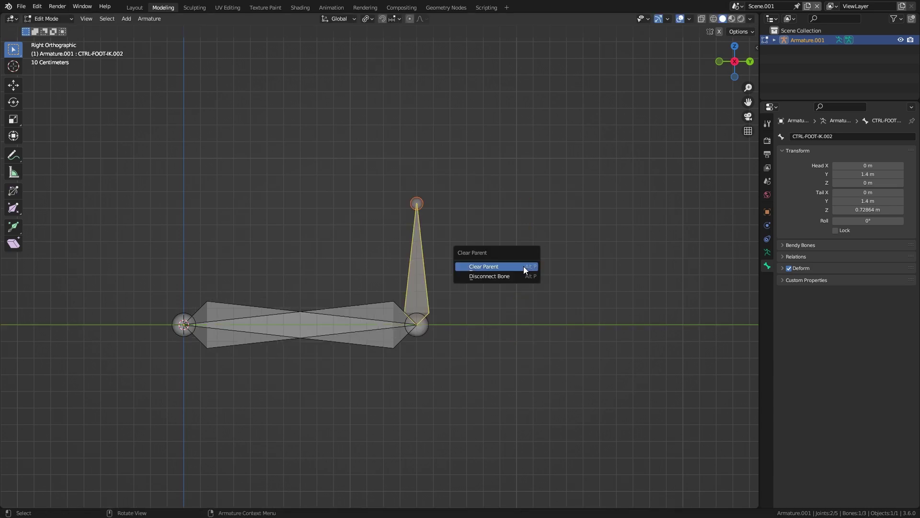
left_click(523, 266)
key("g")
key("y")
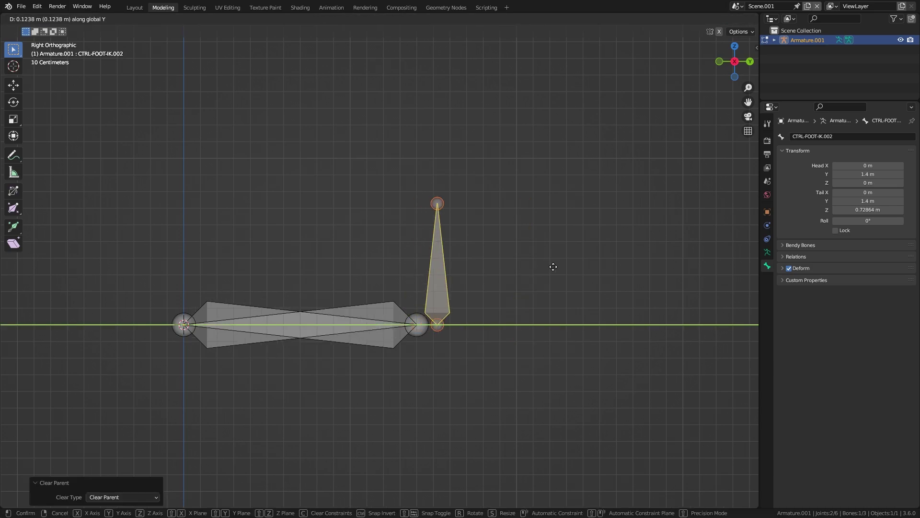
left_click(664, 264)
- Rename the detached vertical bone CTRL-HEEL
left_click(570, 249)
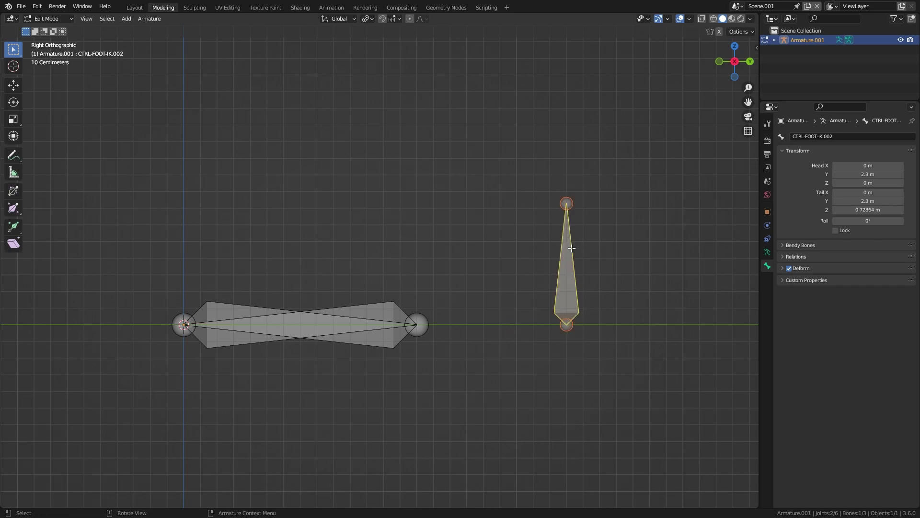
key("F2")
type("C")
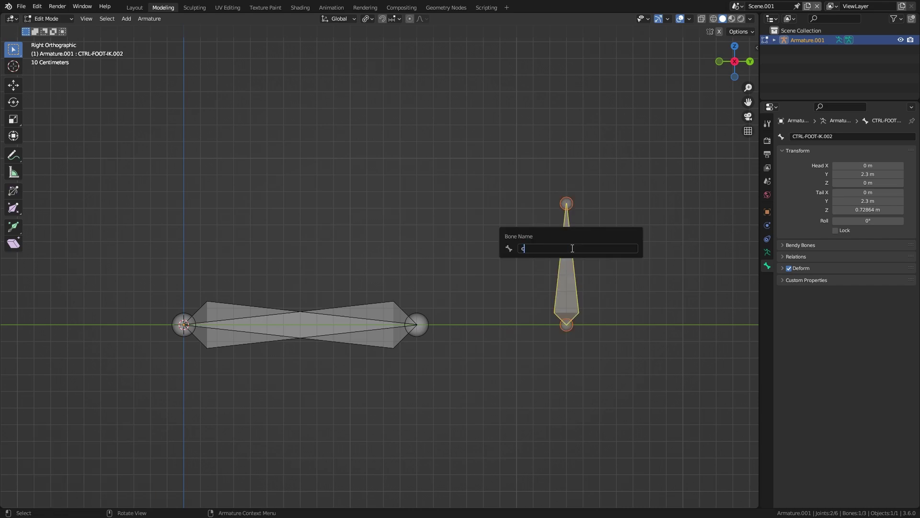
type("TRL-HEEL")
key("Return")
middle_click_drag(545, 251, 467, 290, "ctrl")
left_click(521, 278)
left_click(601, 254)
key("r")
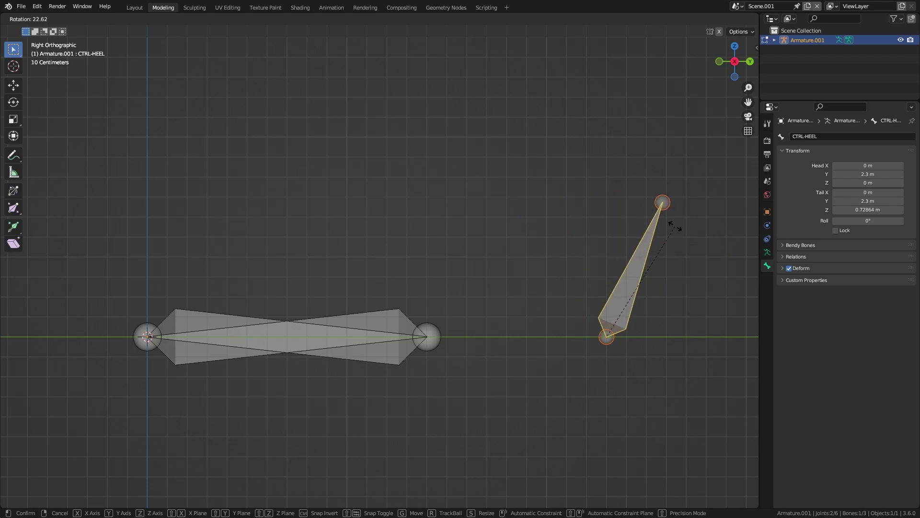
key("Escape")
- Switch to Pose Mode and rotate the CTRL-HEEL bone so it tilts toward the foot bones
key("ctrl+Tab")
key("r")
key("Escape")
left_click(199, 322)
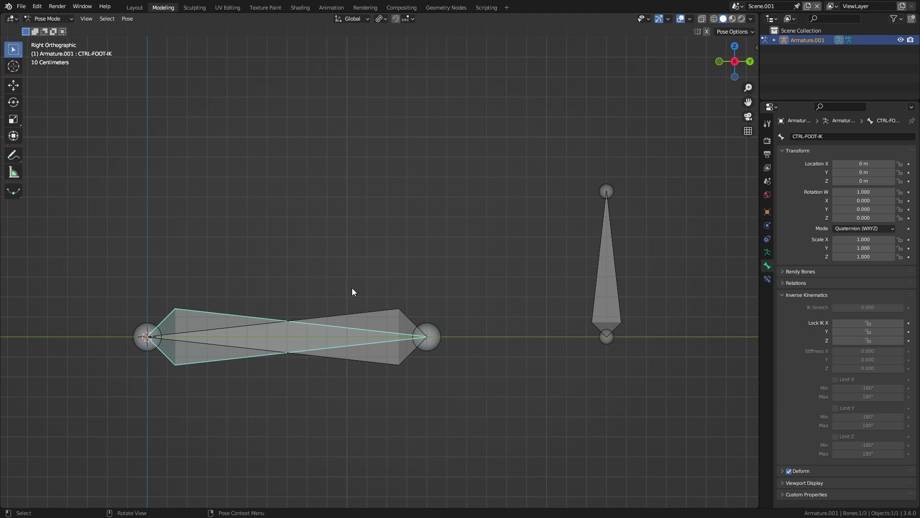
left_click(611, 239)
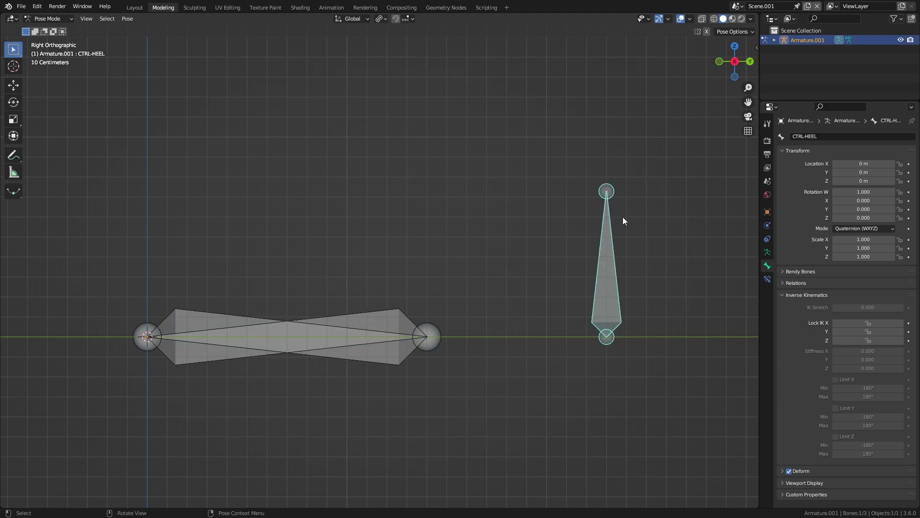
key("r")
left_click(508, 225)
- Test how the reversed duplicate of CTRL-FOOT-IK pivots by rotating it temporarily
left_click(390, 316)
key("r")
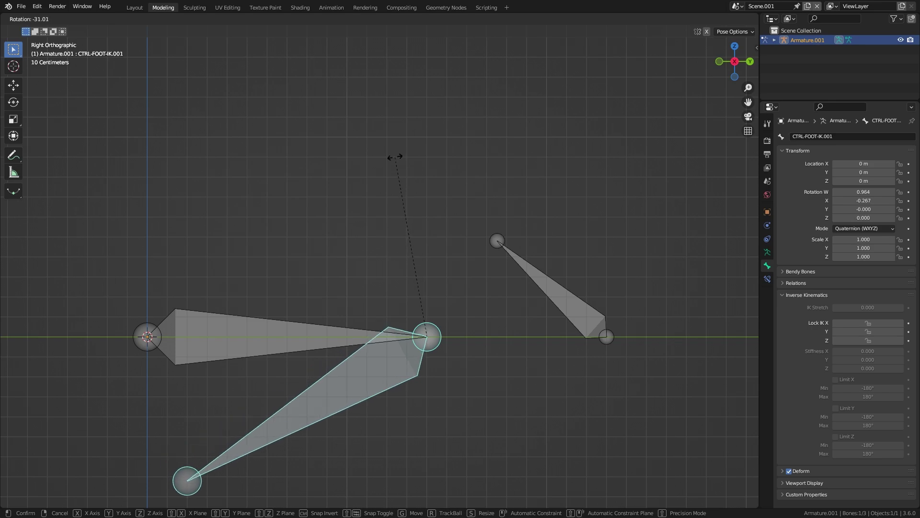
right_click(462, 319)
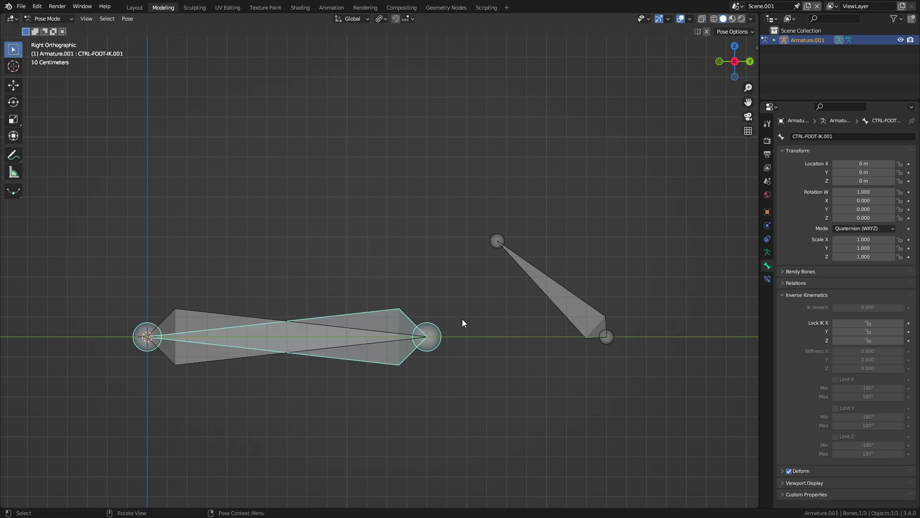
- Clear all pose transforms on the CTRL-HEEL bone so it stands upright again
left_click(538, 273)
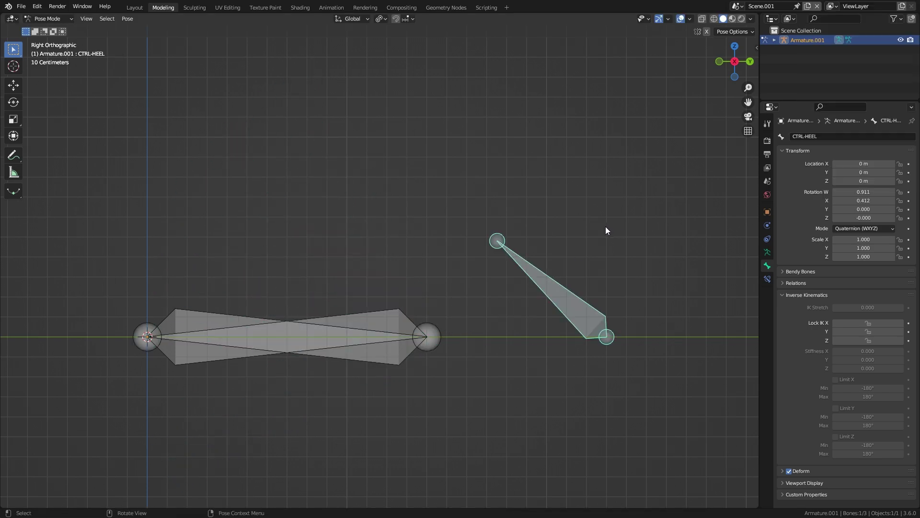
left_click(127, 19)
mouse_move(167, 40)
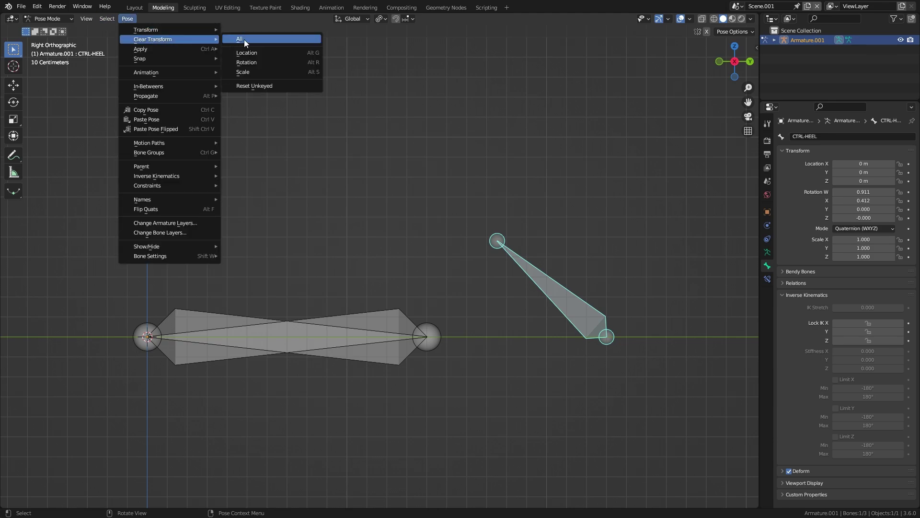
left_click(244, 39)
left_click(479, 248)
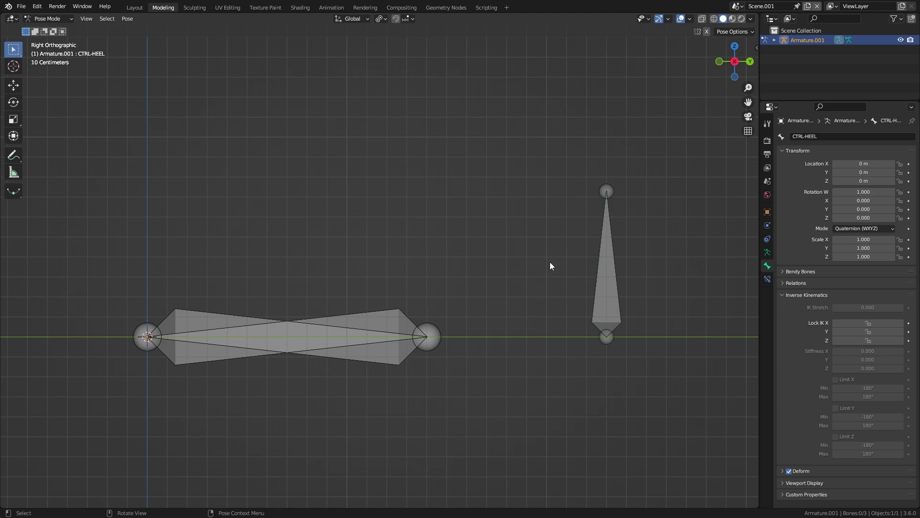
- Parent CTRL-FOOT-IK to the CTRL-HEEL bone in Edit Mode with Keep Offset
middle_click_drag(651, 241, 597, 242, "shift")
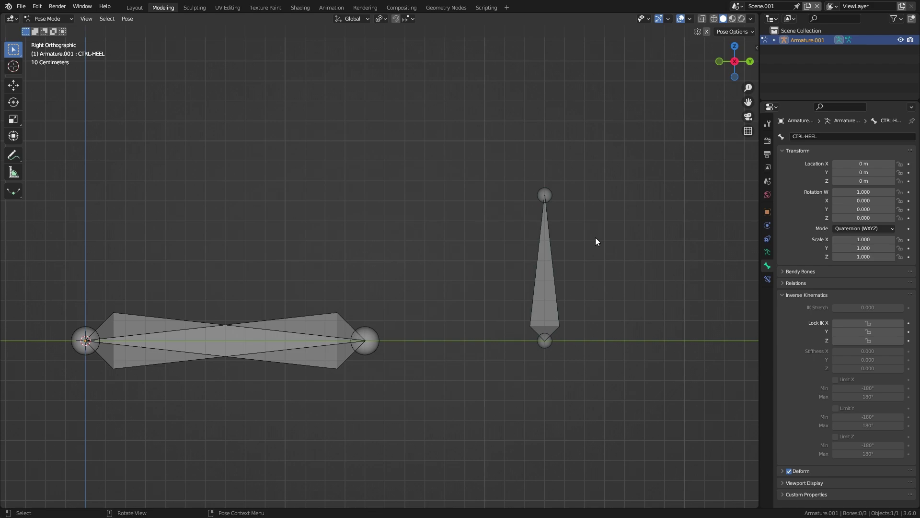
left_click(544, 267)
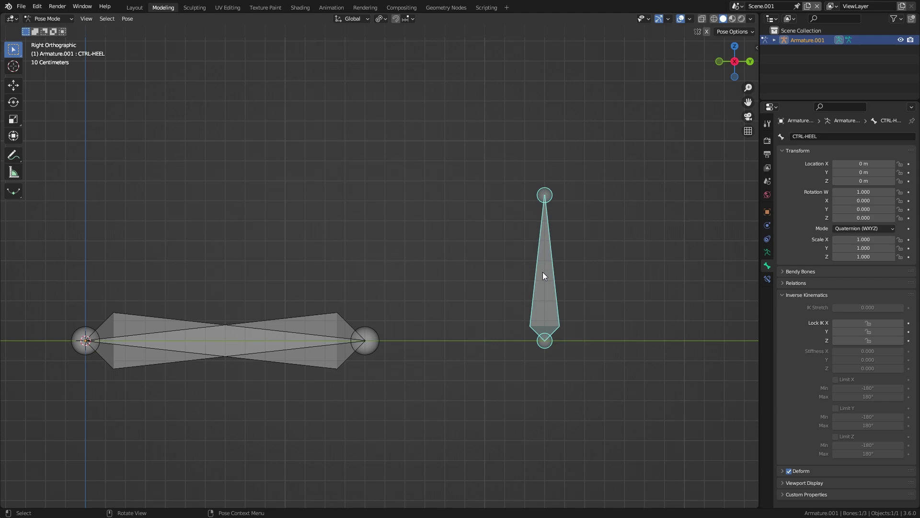
scroll(542, 272, "up", 1)
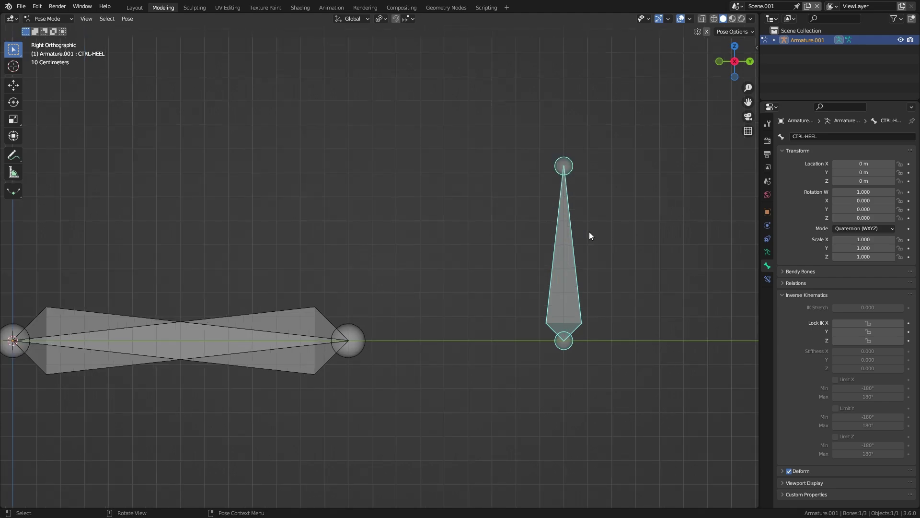
key("Tab")
left_click(568, 235, "shift")
key("ctrl+p")
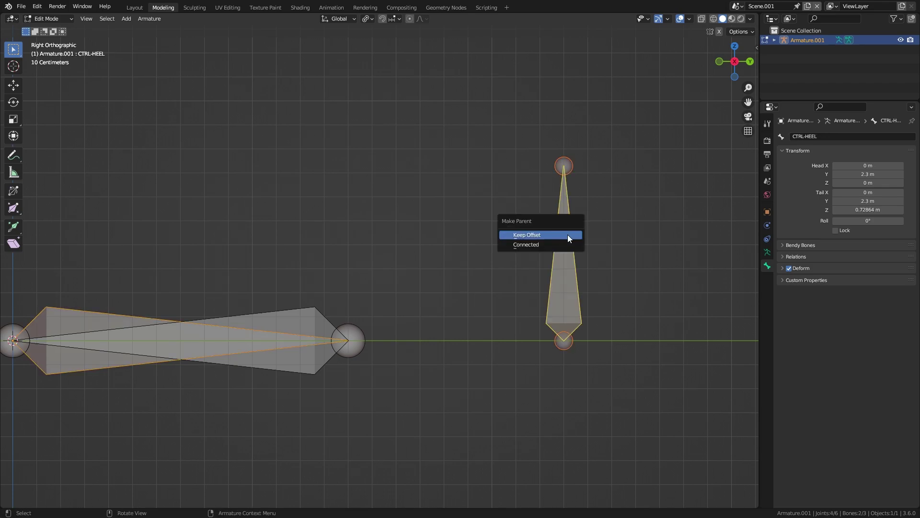
left_click(567, 235)
- Return to Pose Mode and temporarily rotate CTRL-HEEL to test how its child foot bone moves
key("Tab")
key("r")
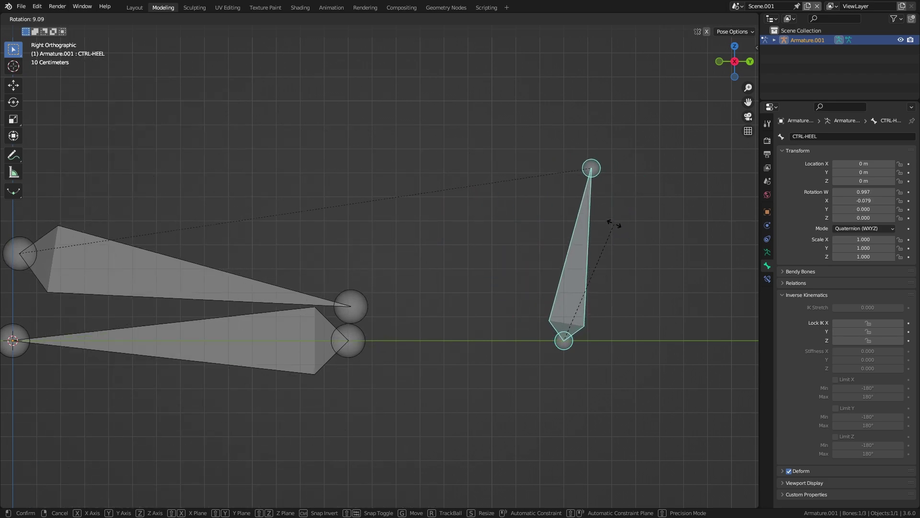
key("Escape")
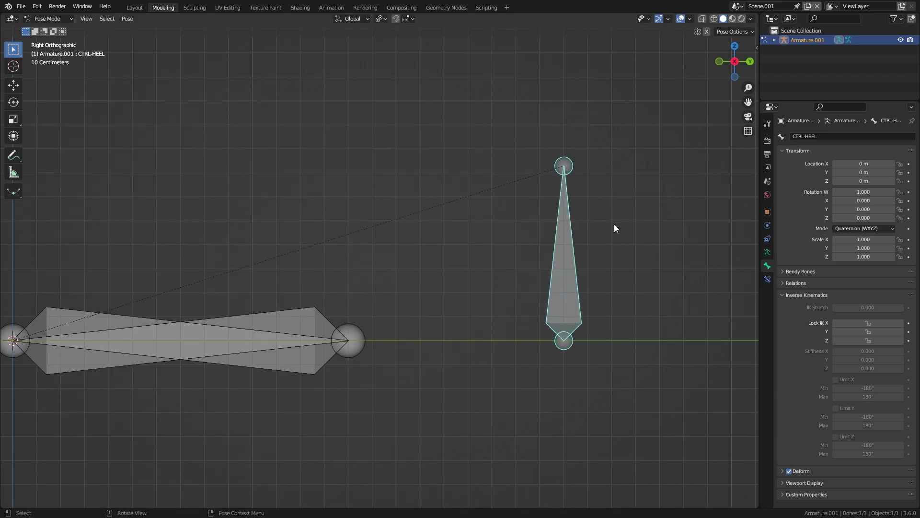
- Reverse the relation in Edit Mode by parenting CTRL-HEEL to CTRL-FOOT-IK with Keep Offset
left_click(94, 319)
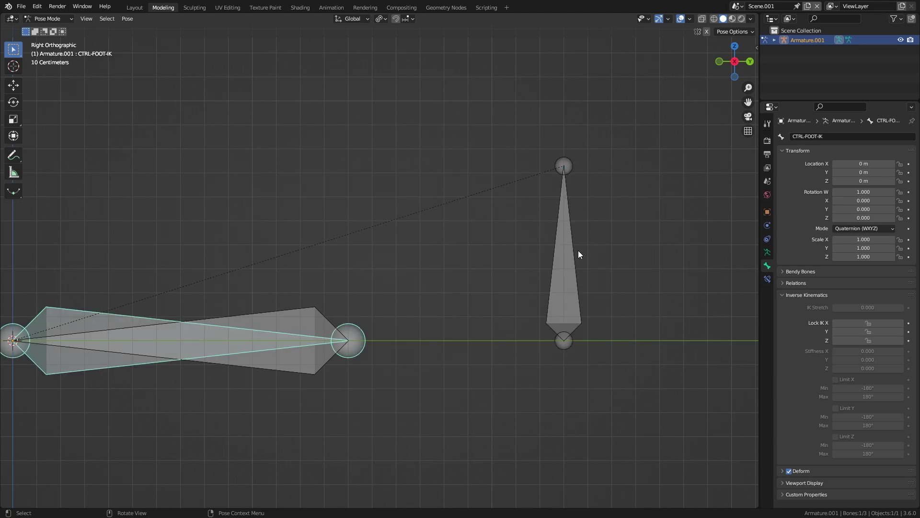
key("Tab")
left_click(85, 318, "shift")
key("ctrl+p")
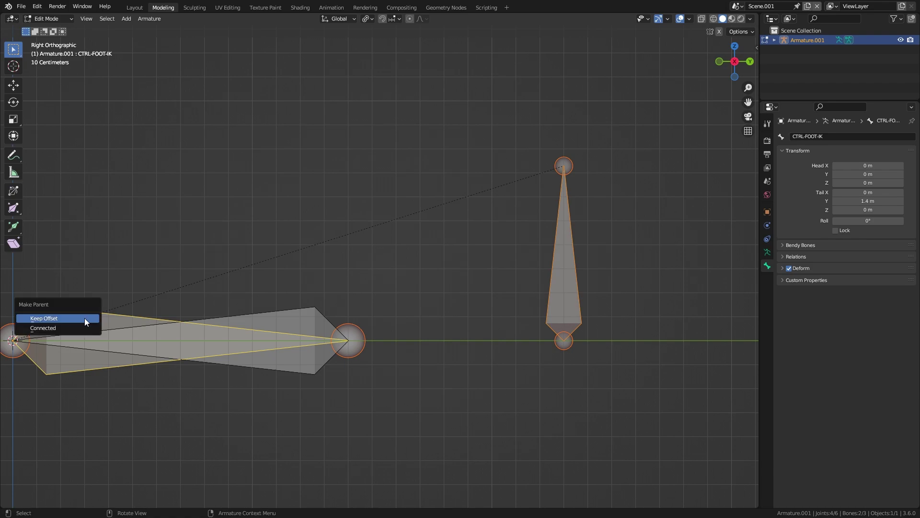
left_click(86, 319)
- Test the reversed parenting in Pose Mode by rotating CTRL-HEEL temporarily
key("Tab")
left_click(559, 238)
key("r")
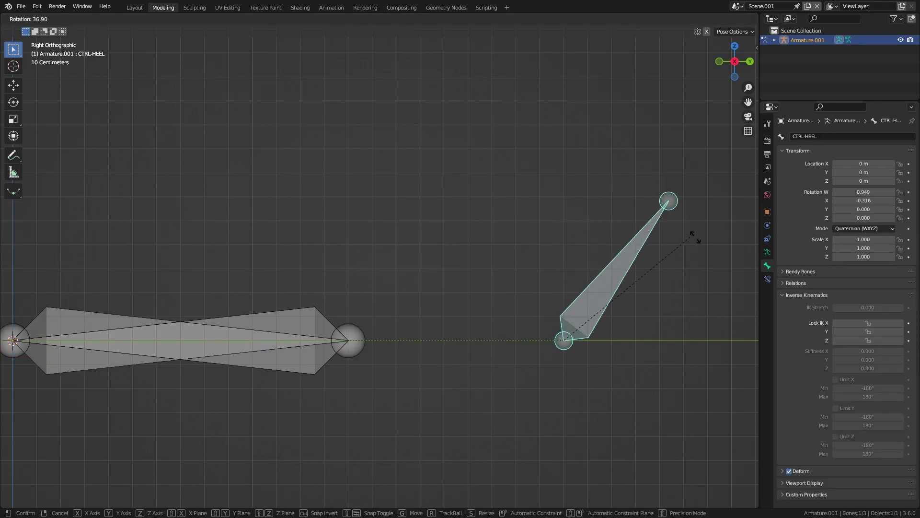
right_click(556, 216)
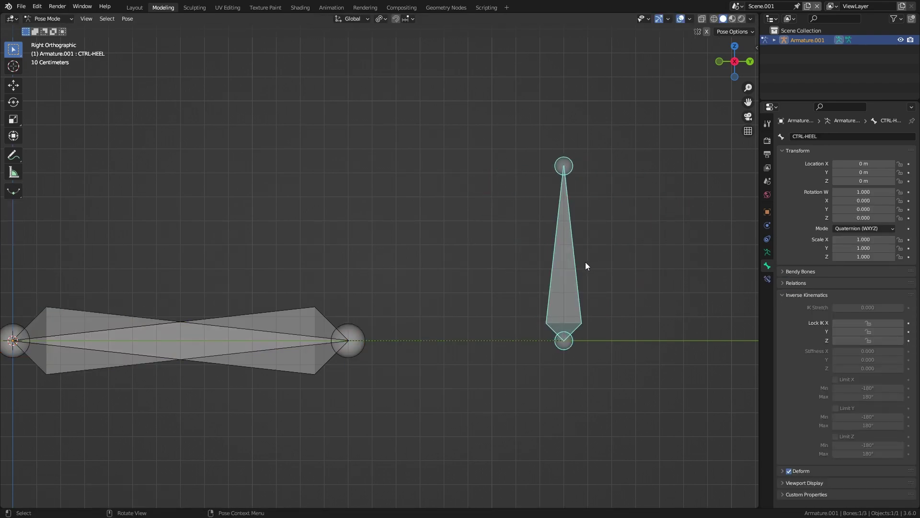
- Clear the parent of the CTRL-HEEL bone in Edit Mode
key("Tab")
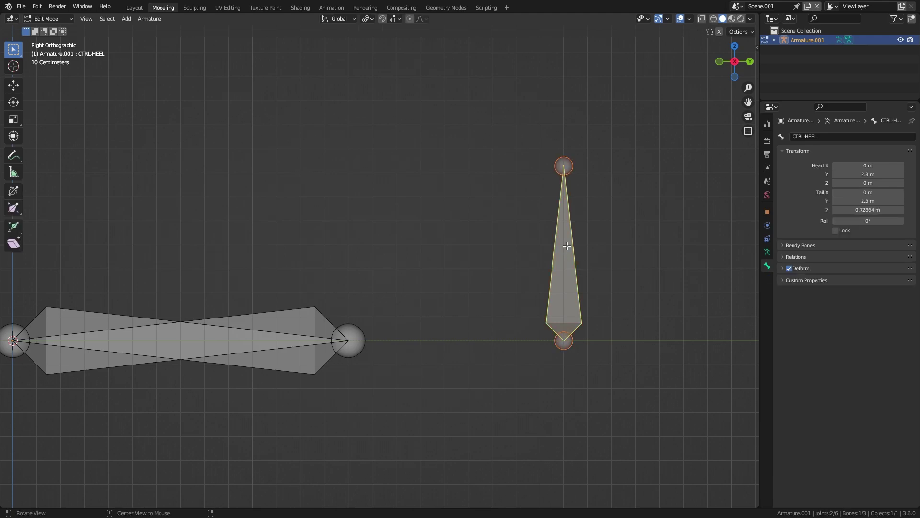
key("alt+p")
left_click(568, 245)
key("Tab")
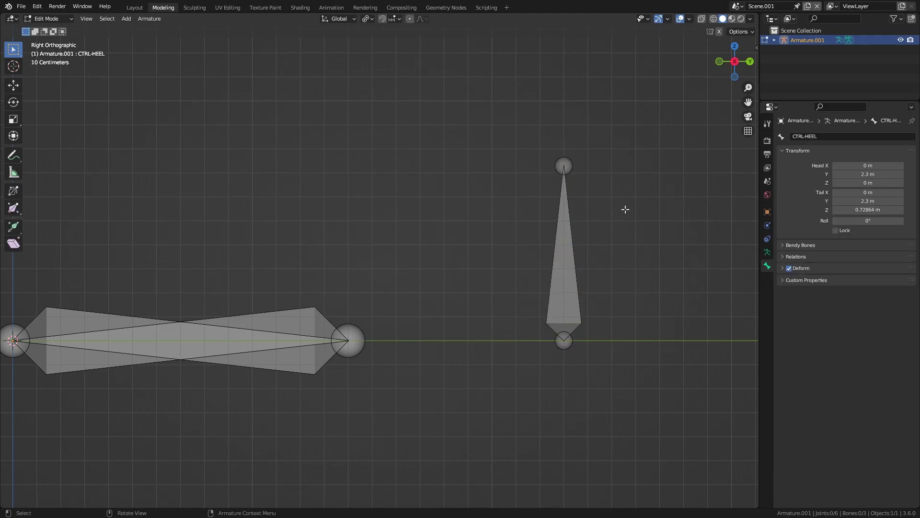
- Add a Copy Rotation constraint to CTRL-FOOT-IK with CTRL-HEEL as its target, in Pose Mode
left_click(557, 242)
left_click(147, 312, "shift")
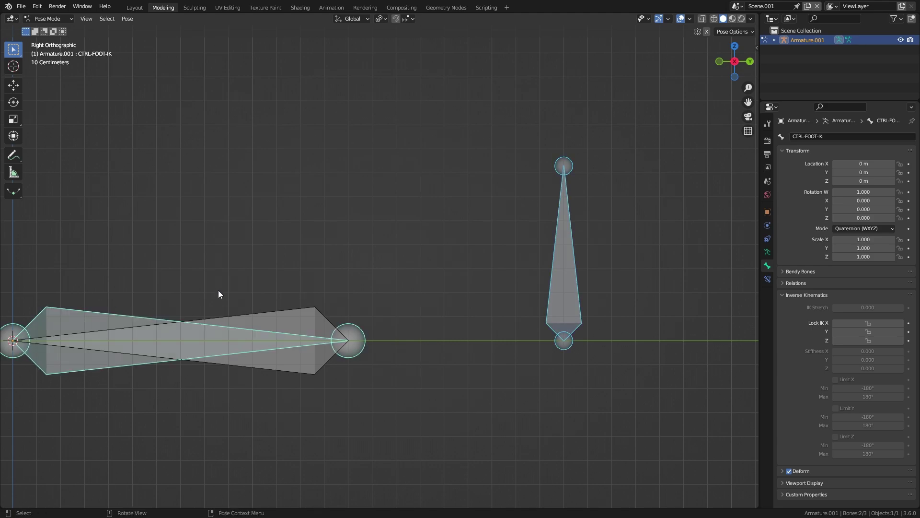
key("shift+ctrl+c")
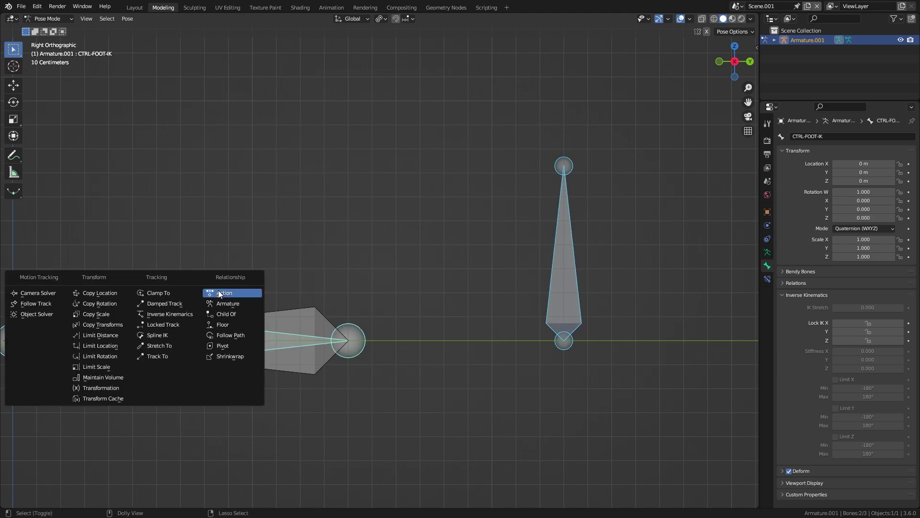
left_click(111, 303)
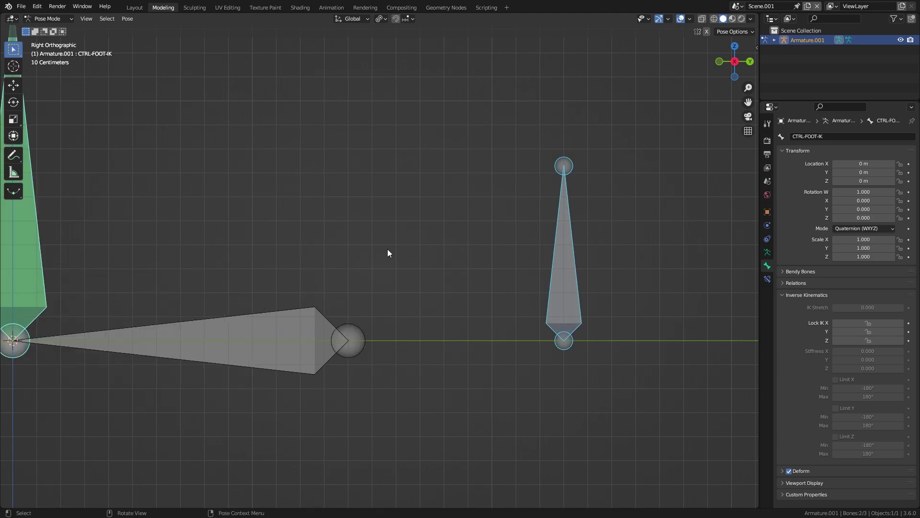
- Set both the target and owner space of CTRL-FOOT-IK's Copy Rotation constraint to Local Space
left_click(768, 278)
left_click(853, 232)
left_click(835, 286)
left_click(858, 244)
left_click(847, 296)
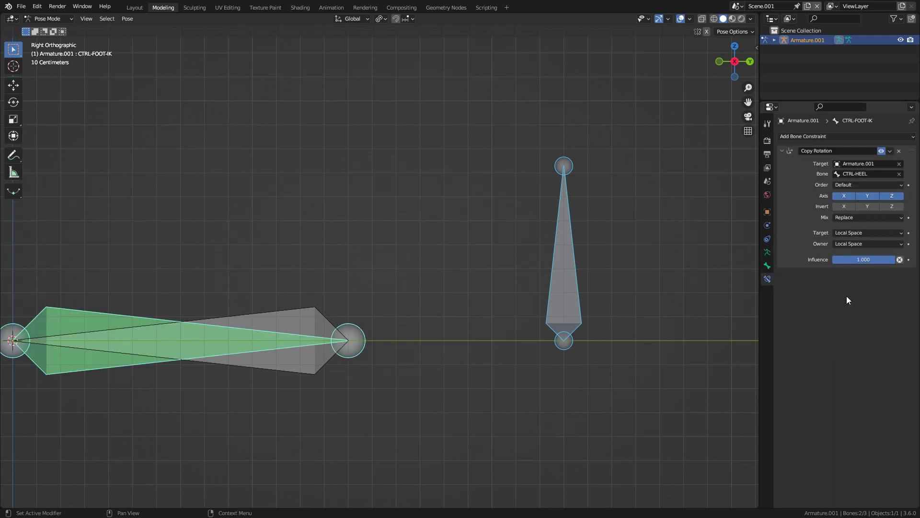
- Rotate CTRL-HEEL by -47.4° and swing it back and forth to test the Copy Rotation constraint
left_click(561, 218)
key("r")
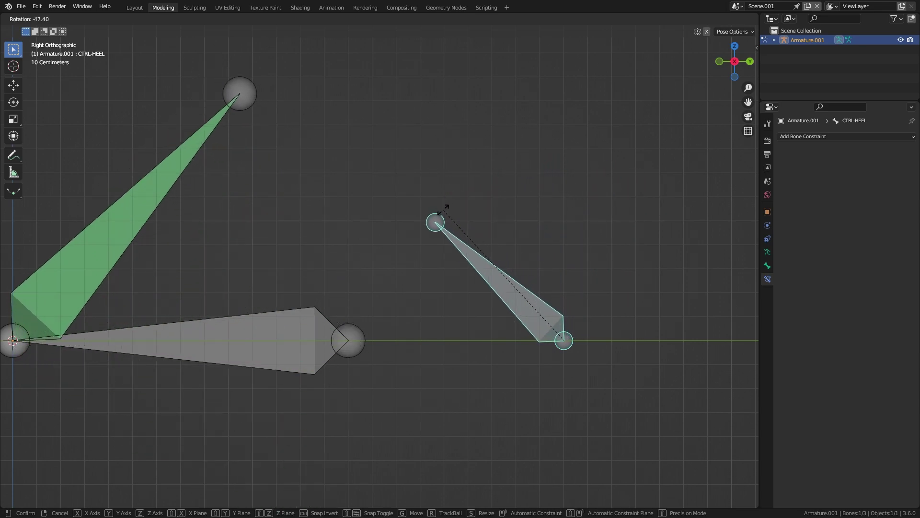
left_click(444, 210)
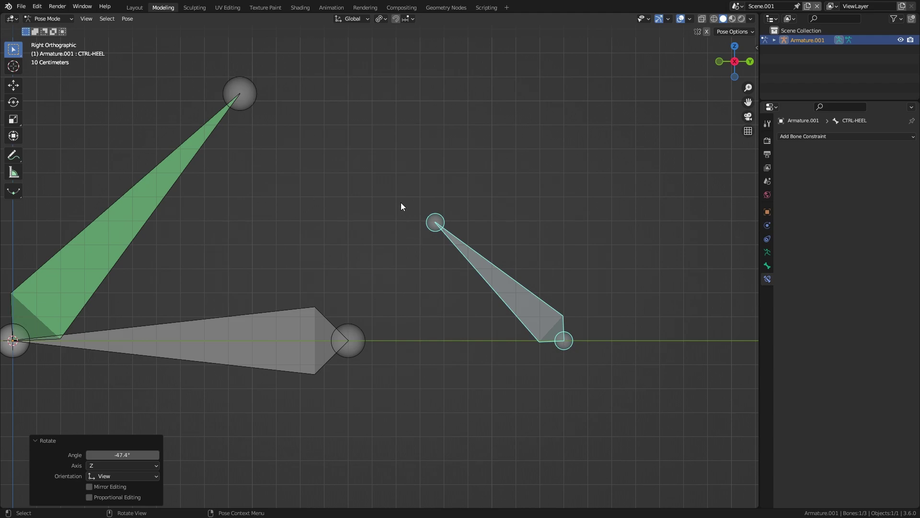
key("r")
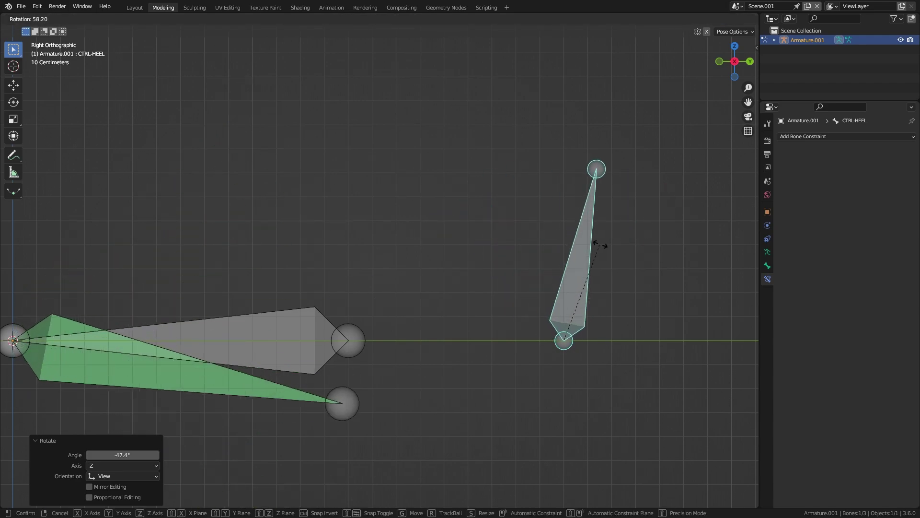
right_click(542, 274)
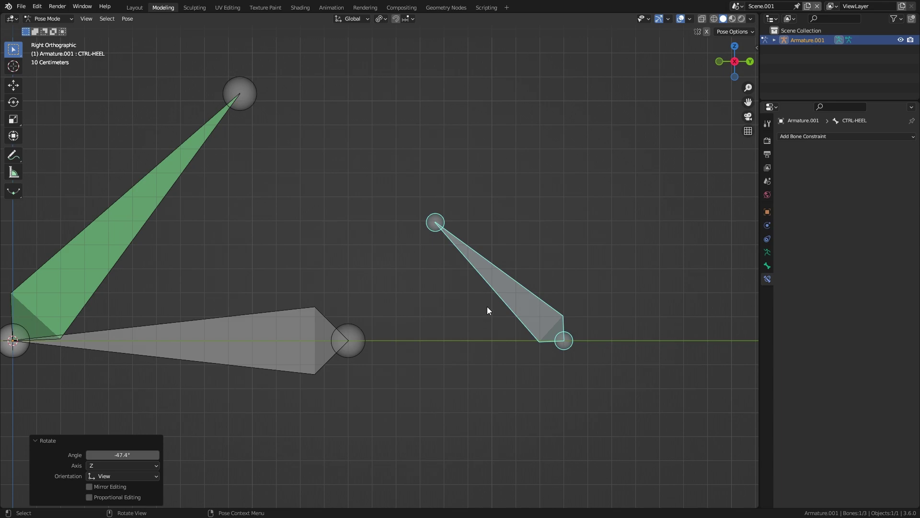
- Reset CTRL-HEEL to its rest pose by clearing all its transforms
left_click(127, 18)
mouse_move(152, 38)
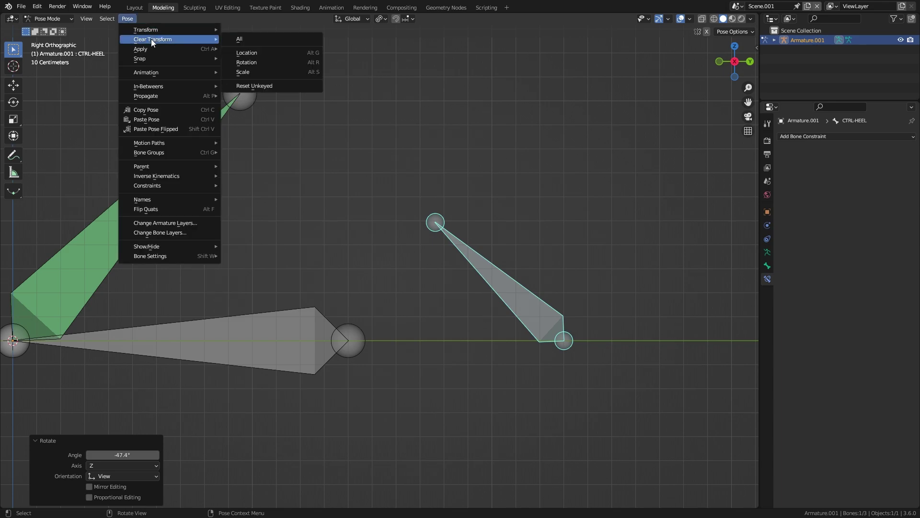
left_click(240, 39)
left_click(486, 329)
- Rotate CTRL-HEEL by -57° toward the foot bones to compare CTRL-FOOT-IK with its reversed duplicate
middle_click_drag(368, 289, 391, 304, "shift")
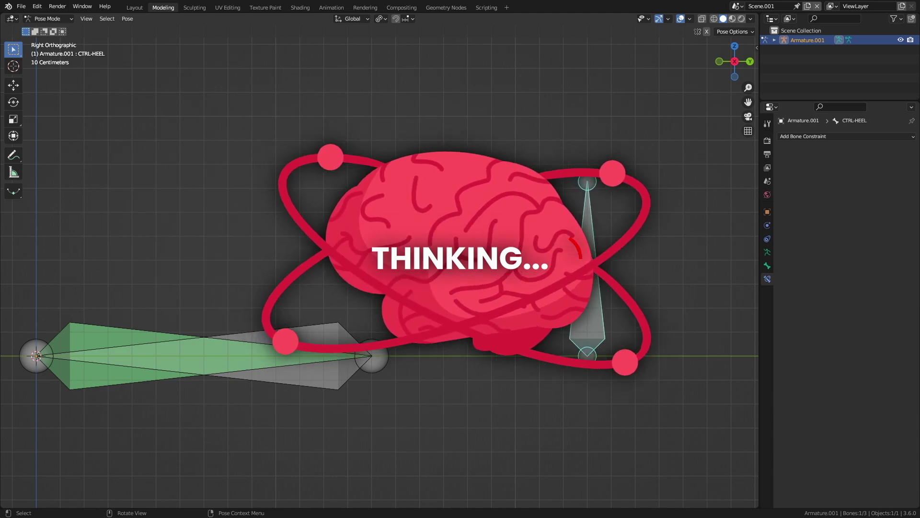
left_click(588, 268)
key("r")
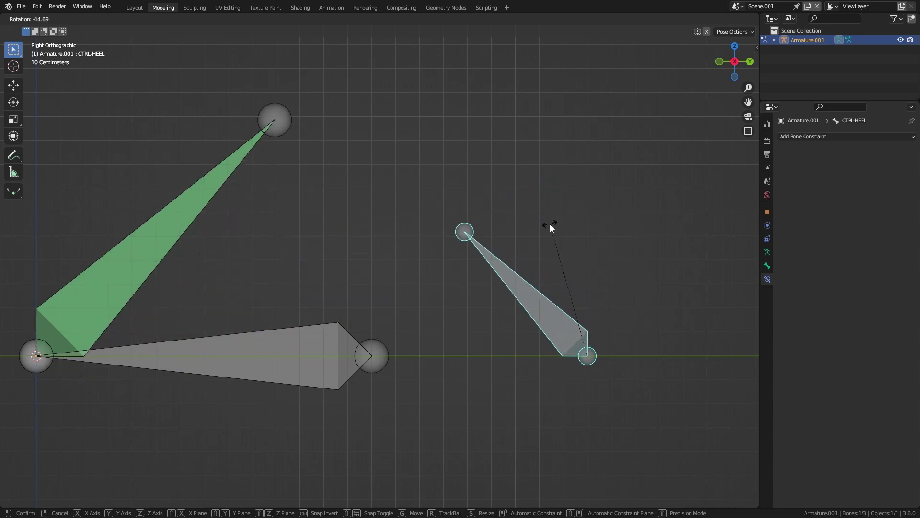
key("Escape")
left_click(326, 335)
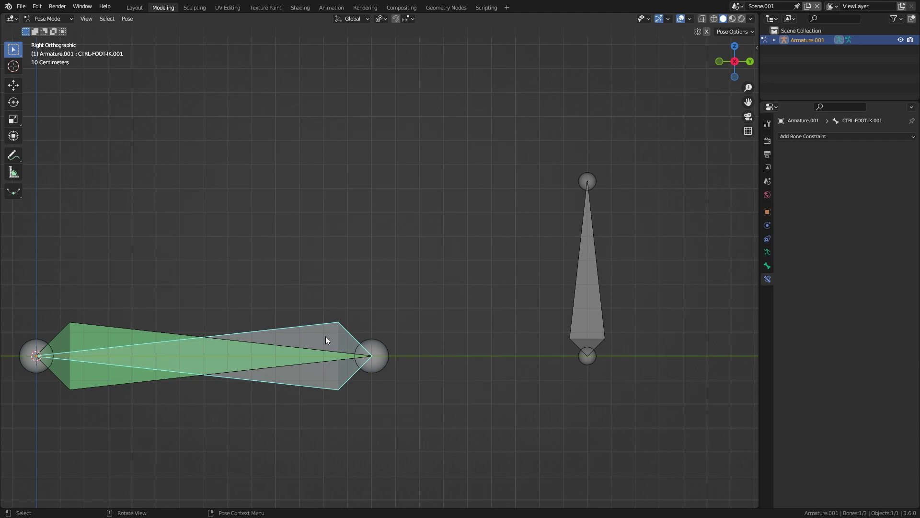
left_click(594, 248)
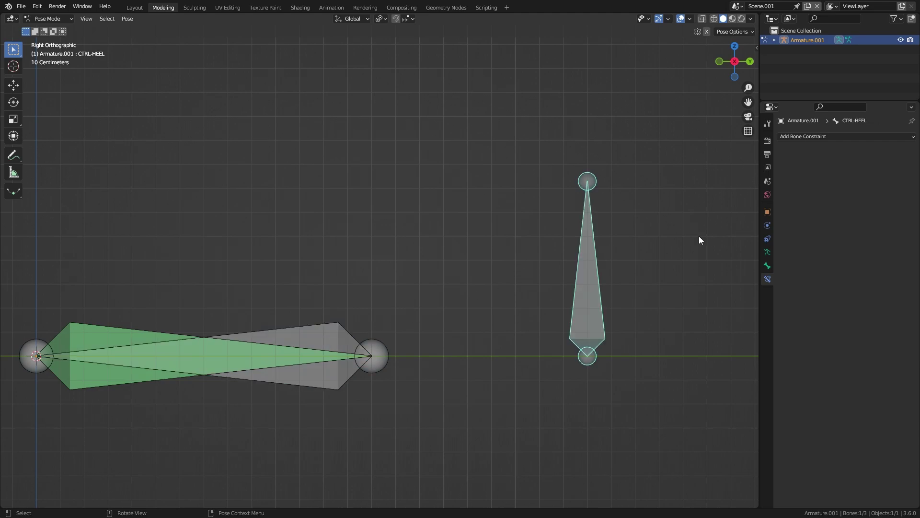
key("r")
left_click(550, 216)
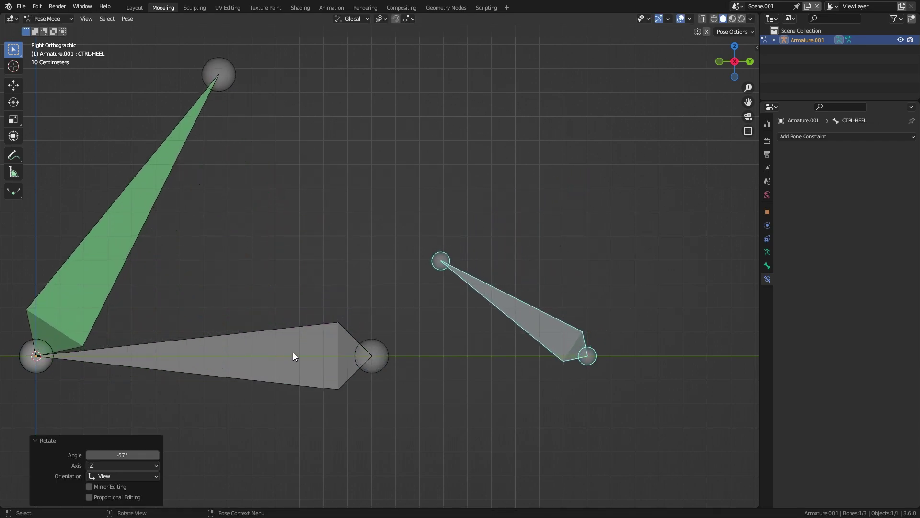
- Parent the reversed duplicate CTRL-FOOT-IK.001 to CTRL-FOOT-IK in Edit Mode with Keep Offset
left_click(364, 352)
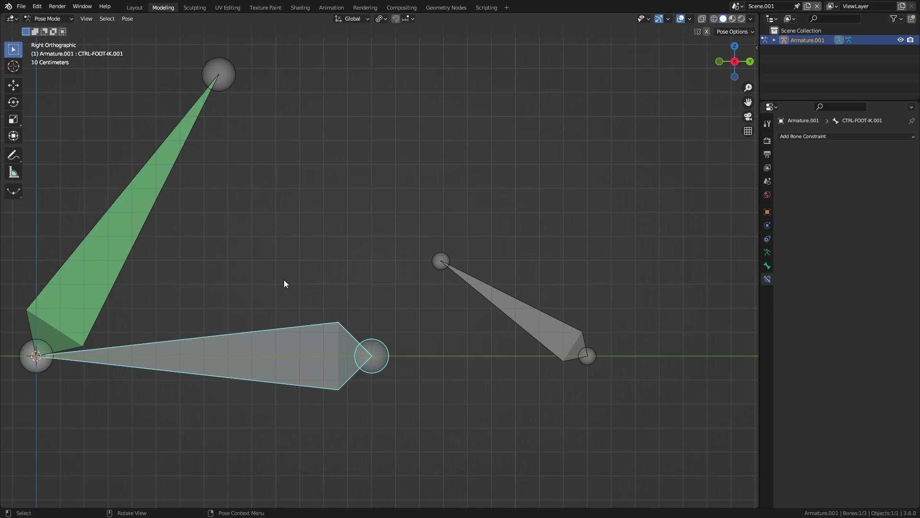
key("Tab")
left_click(245, 347, "shift")
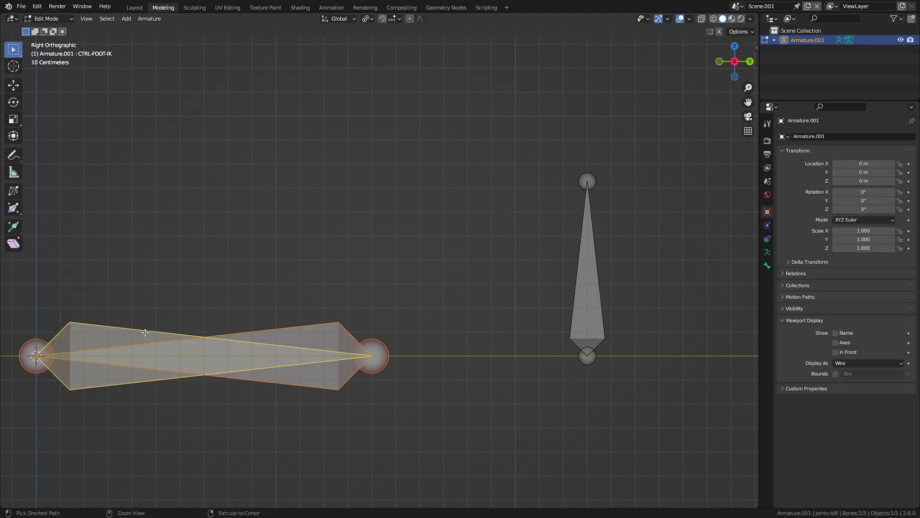
key("ctrl+p")
left_click(144, 332)
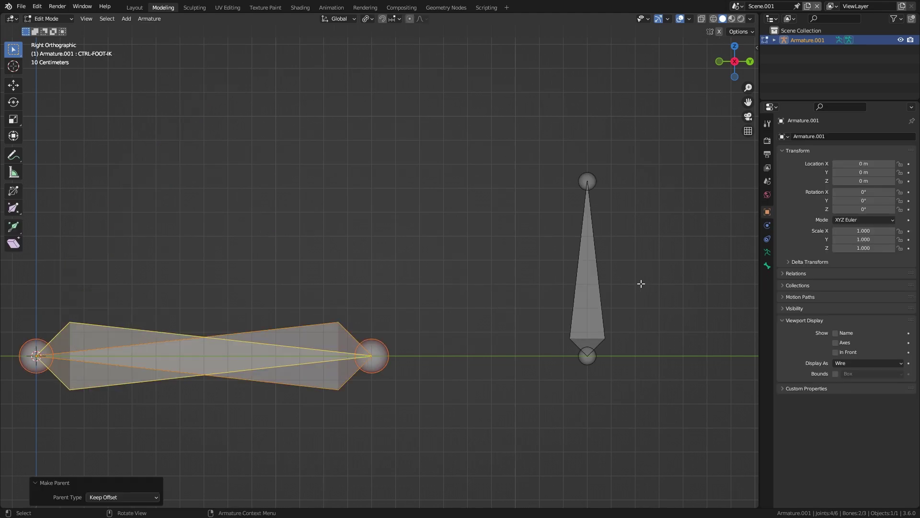
- Back in Pose Mode, rotate CTRL-HEEL by 28° to check that both foot bones follow
key("Tab")
left_click(497, 293)
key("r")
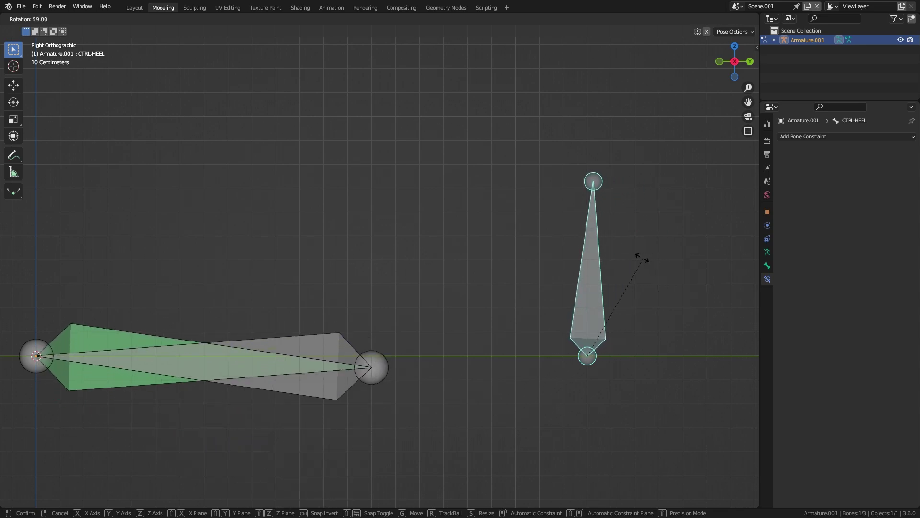
right_click(597, 259)
- Add a Limit Rotation constraint to CTRL-FOOT-IK and collapse its Copy Rotation settings
left_click(151, 295)
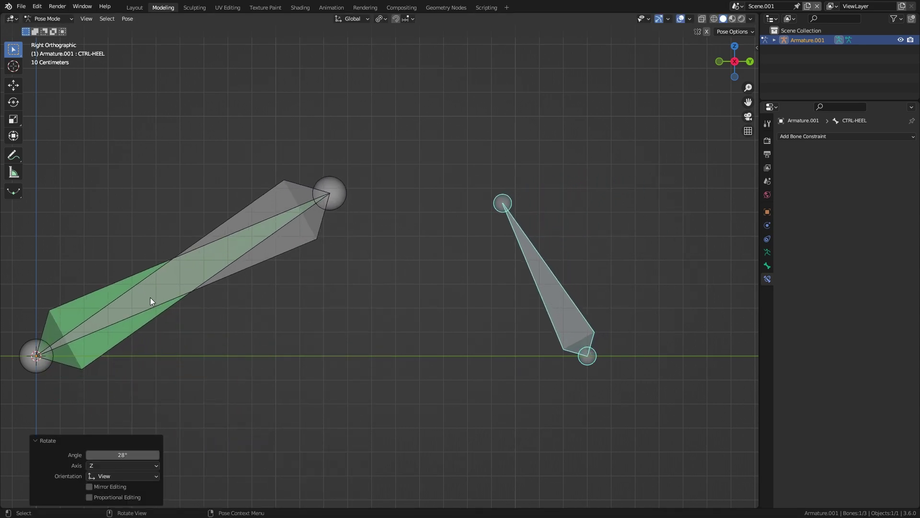
key("shift+ctrl+c")
left_click(200, 309)
left_click(827, 138)
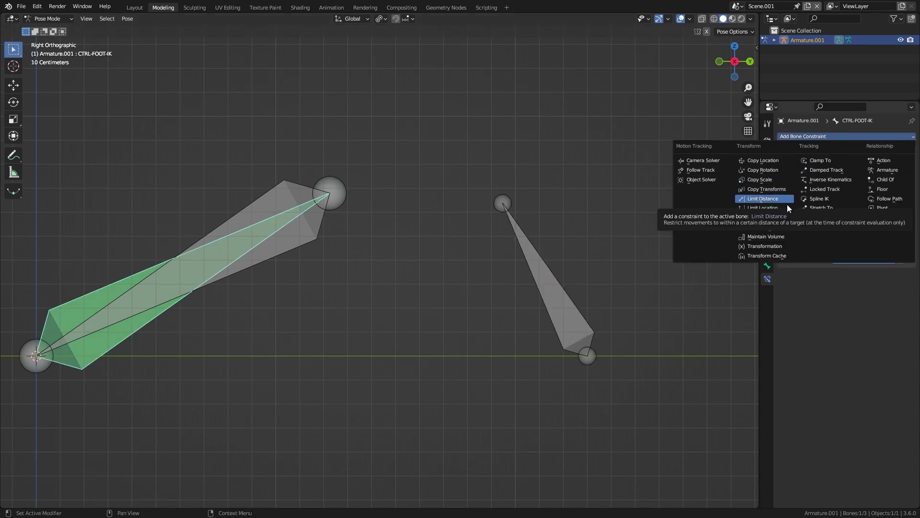
left_click(769, 216)
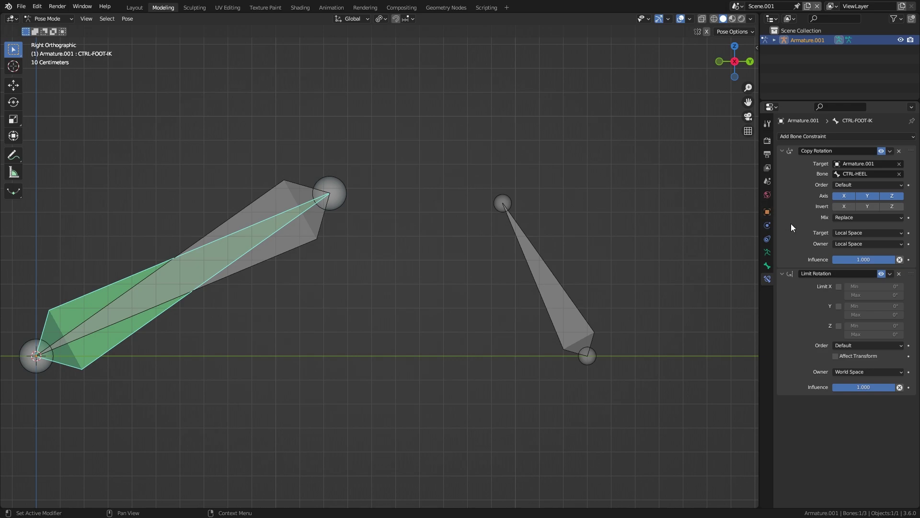
left_click(782, 151)
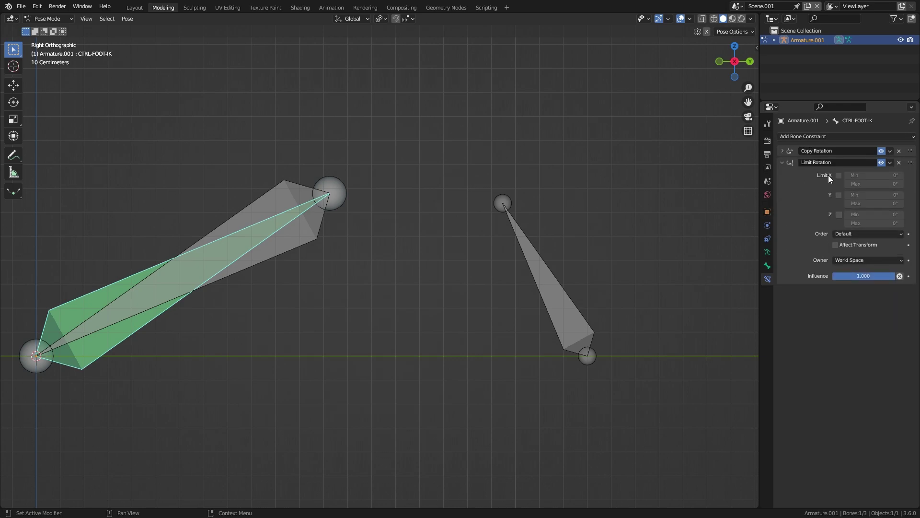
middle_click_drag(235, 265, 329, 298)
key("KP_3")
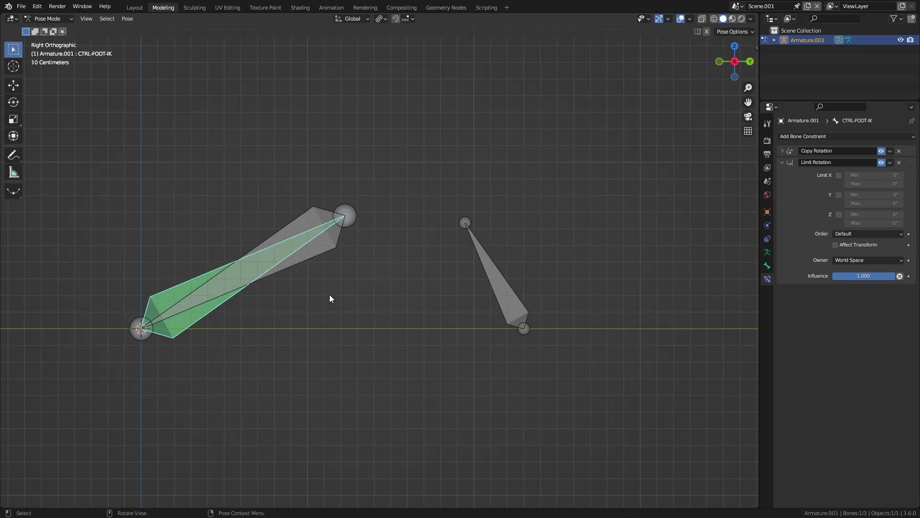
- Enable Limit X in CTRL-FOOT-IK's Limit Rotation, with a minimum of 0° and a maximum of 180°
left_click(839, 175)
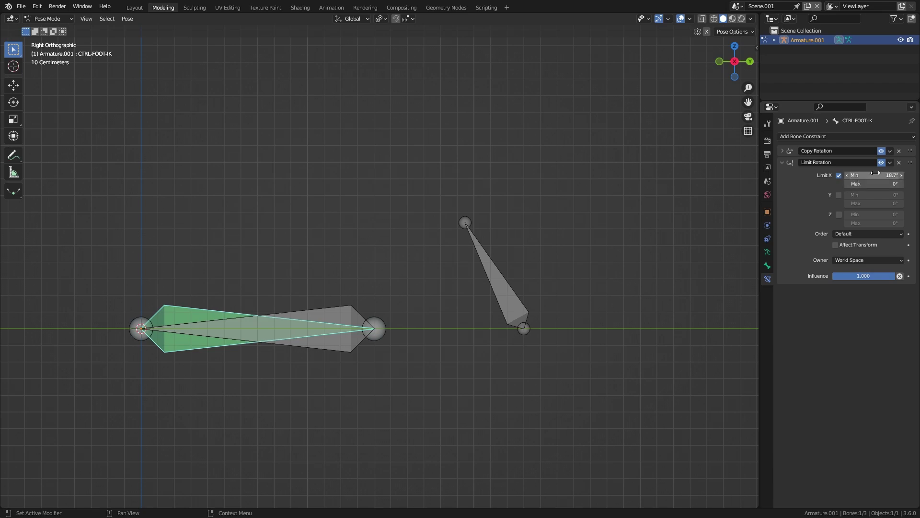
key("BackSpace")
left_click_drag(878, 185, 880, 188)
double_click(881, 188)
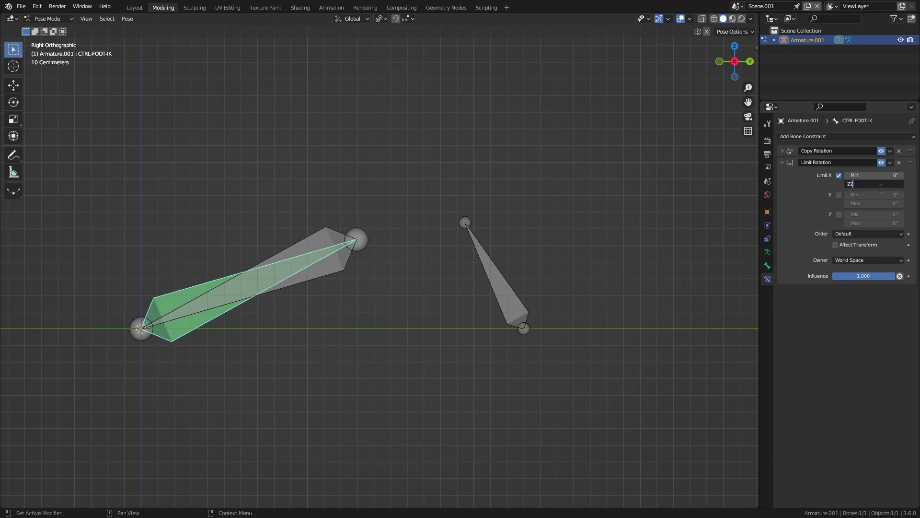
type("180")
key("Return")
- Rotate CTRL-HEEL by 51.4° away from the foot bones to test the rotation limit
left_click(494, 261)
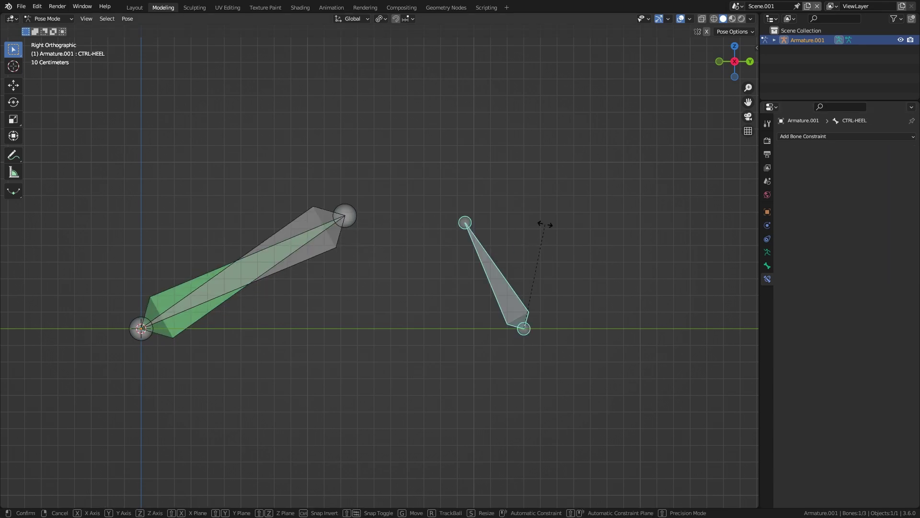
key("r")
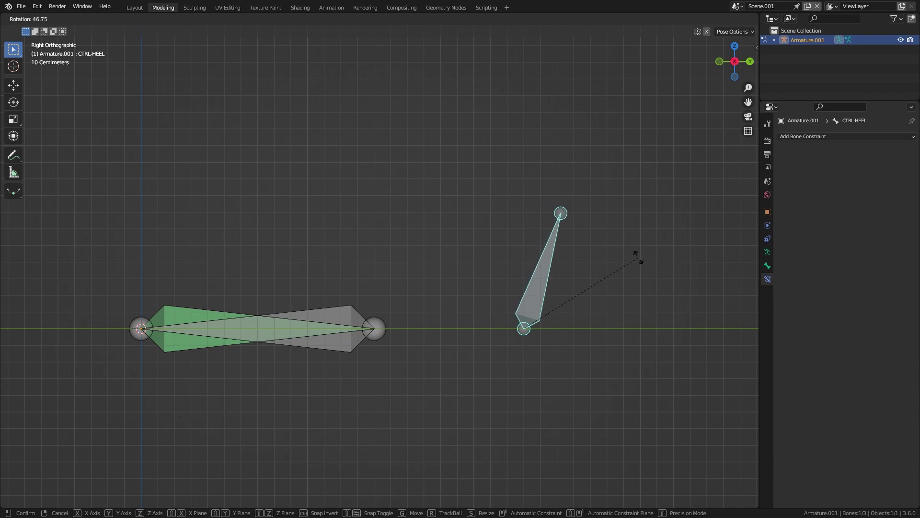
left_click(643, 272)
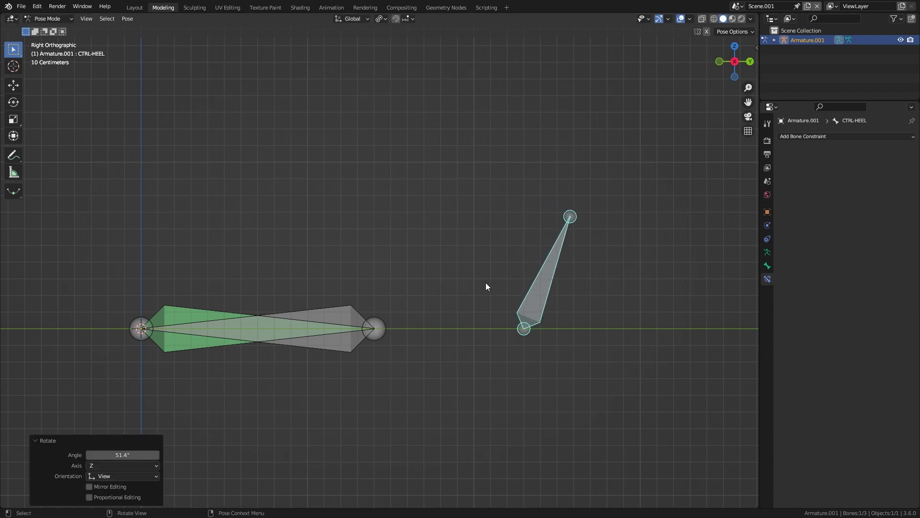
- Add a Copy Rotation constraint targeting CTRL-HEEL to CTRL-FOOT-IK.001 and test it by temporarily swinging CTRL-HEEL
left_click(336, 313, "shift")
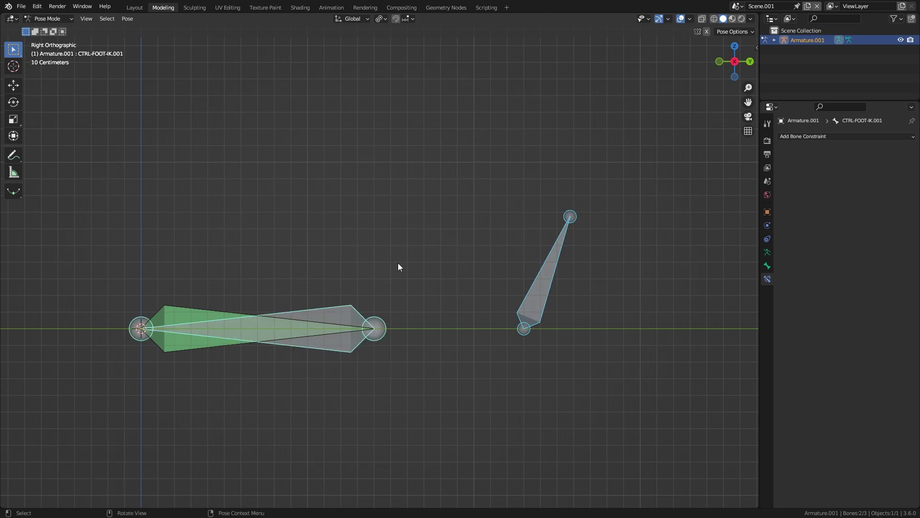
key("ctrl+shift+c")
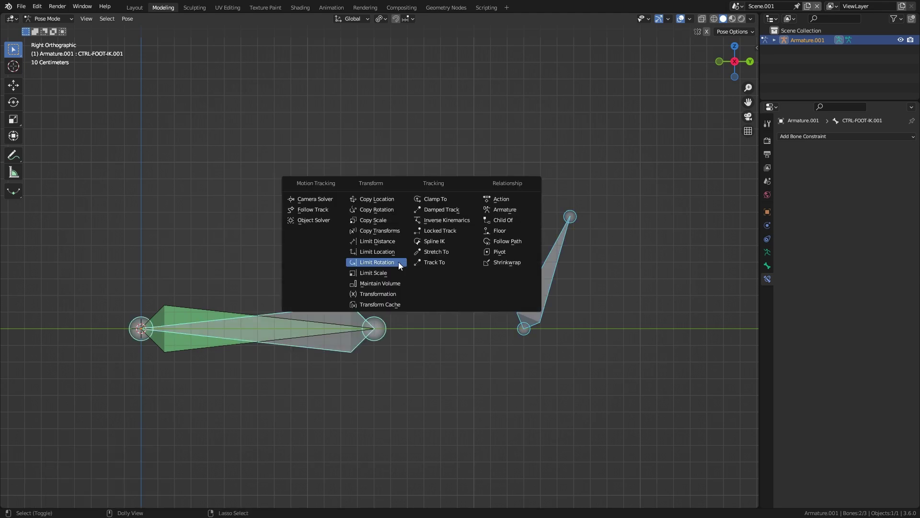
left_click(397, 213)
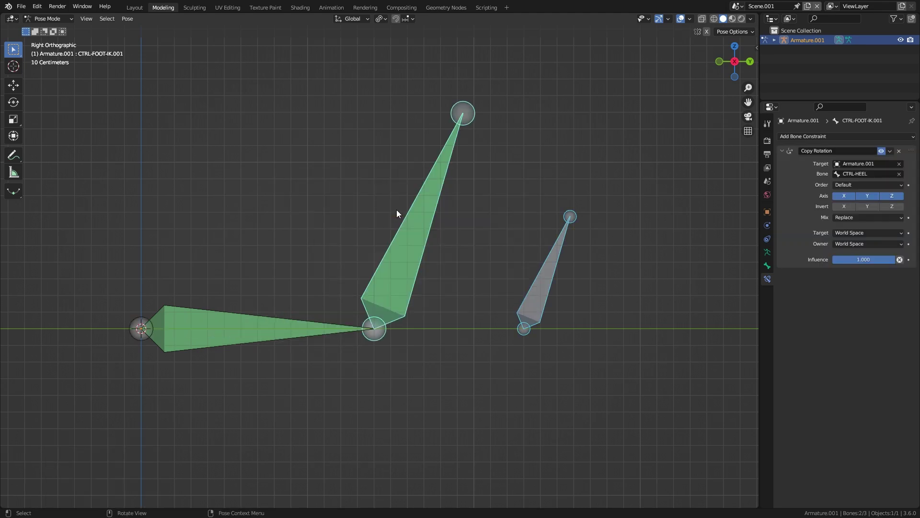
left_click(509, 227)
left_click(552, 259)
key("r")
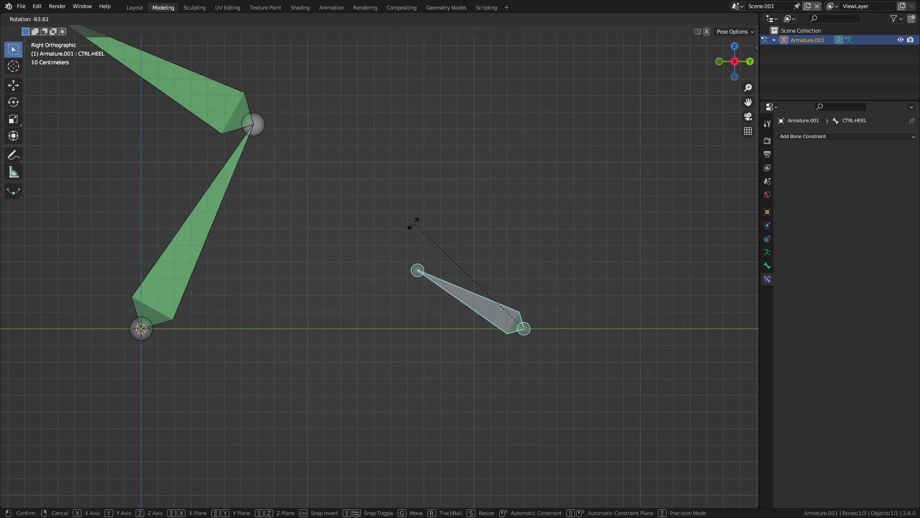
left_click(572, 267)
- Set both Target and Owner to Local Space in CTRL-FOOT-IK.001's Copy Rotation constraint
left_click(422, 248)
left_click(860, 233)
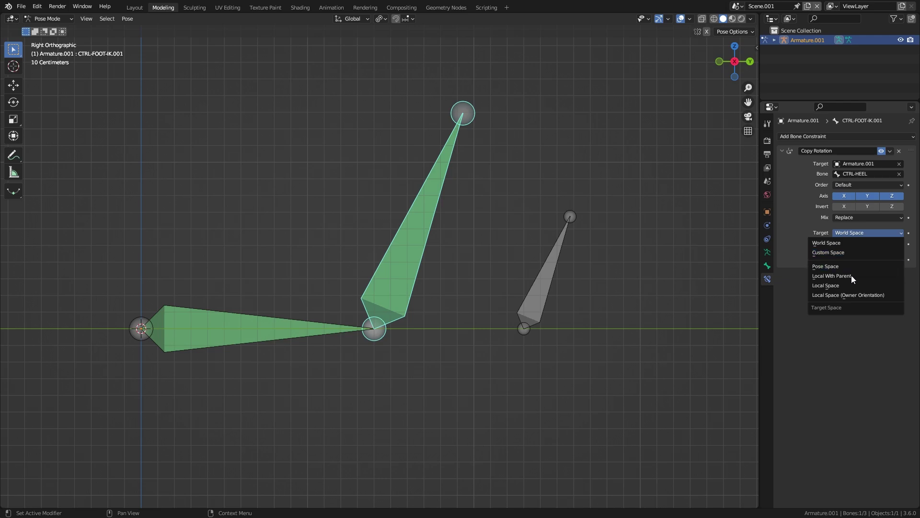
left_click(846, 272)
left_click(861, 244)
left_click(855, 292)
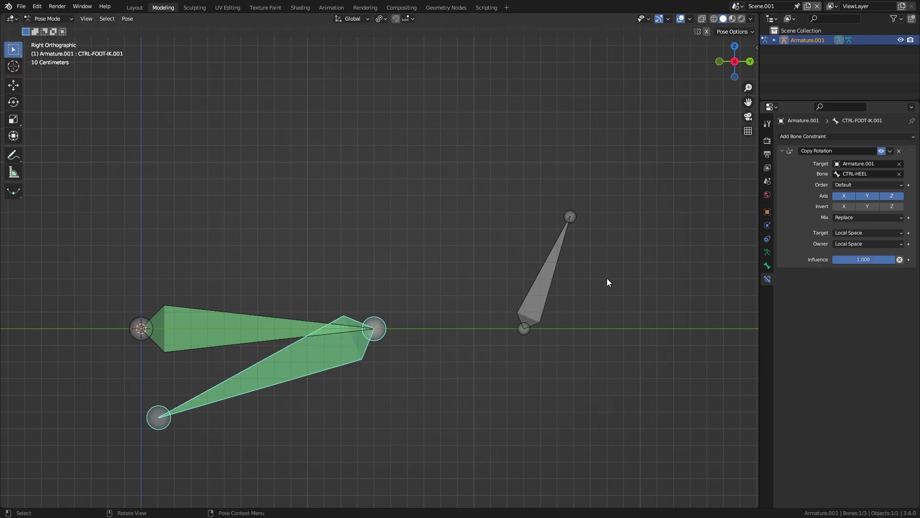
- Rotate CTRL-HEEL back toward the foot bones to test the Local Space rotation of CTRL-FOOT-IK.001
left_click(548, 282)
left_click(331, 350)
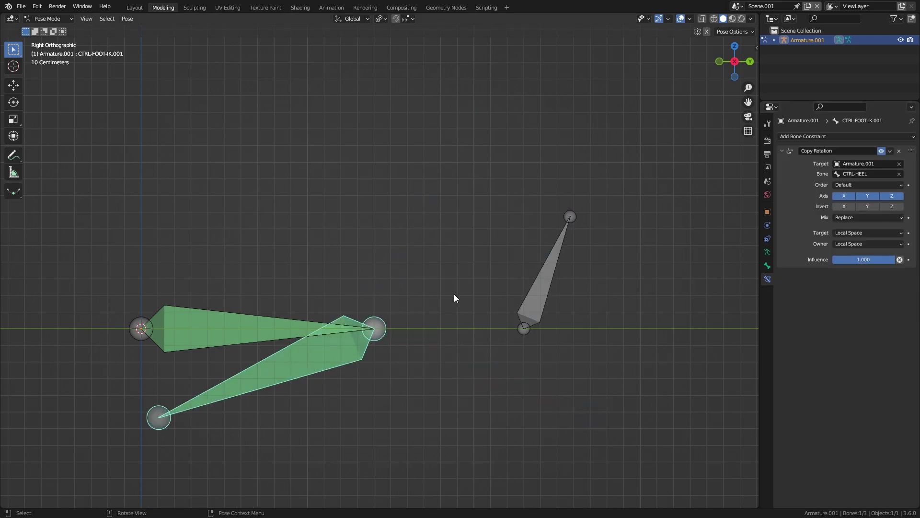
left_click(543, 271)
key("r")
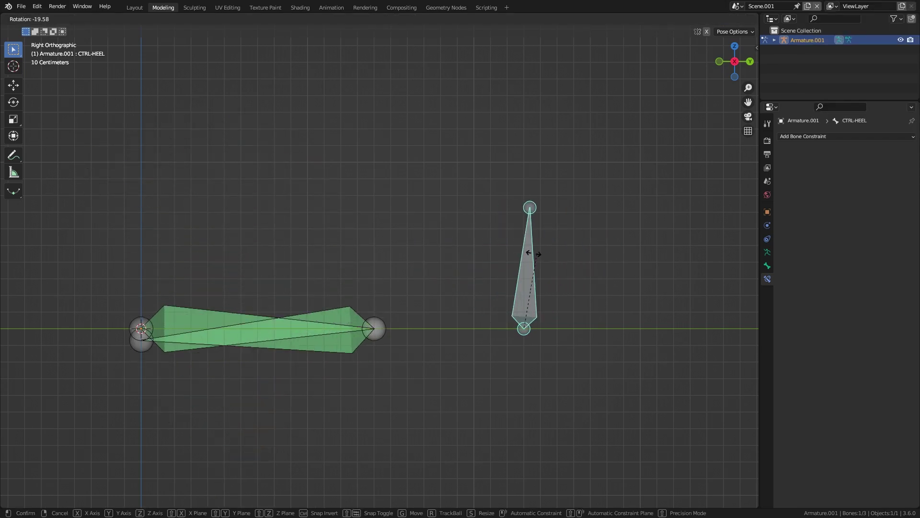
left_click(476, 251)
- Invert the X axis in CTRL-FOOT-IK.001's Copy Rotation constraint
left_click(278, 189)
left_click(838, 233)
left_click(842, 208)
- Rotate CTRL-HEEL by 72.6° away from the foot bones to test the inverted rotation
left_click(493, 225)
key("r")
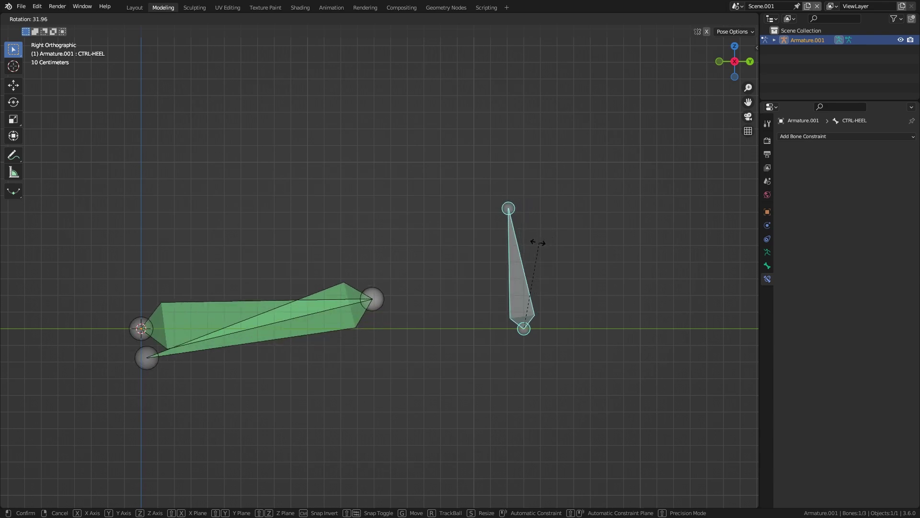
right_click(617, 278)
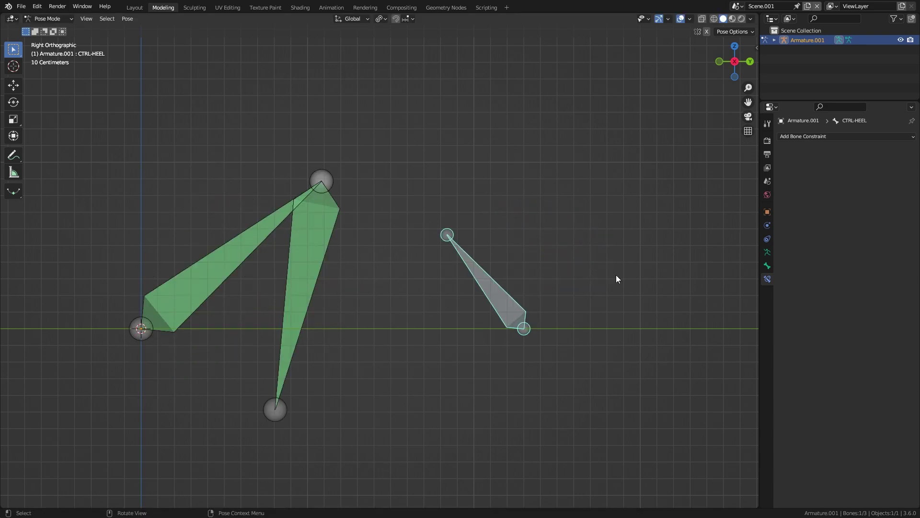
key("r")
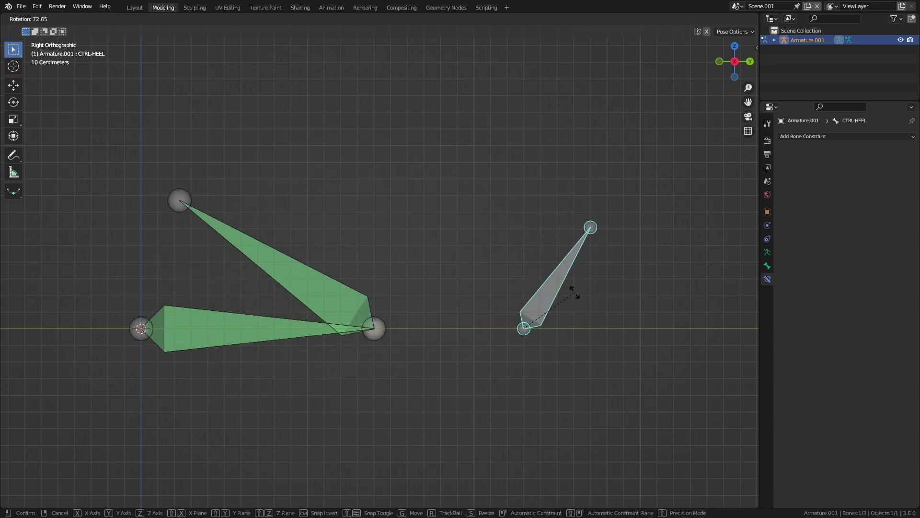
left_click(574, 293)
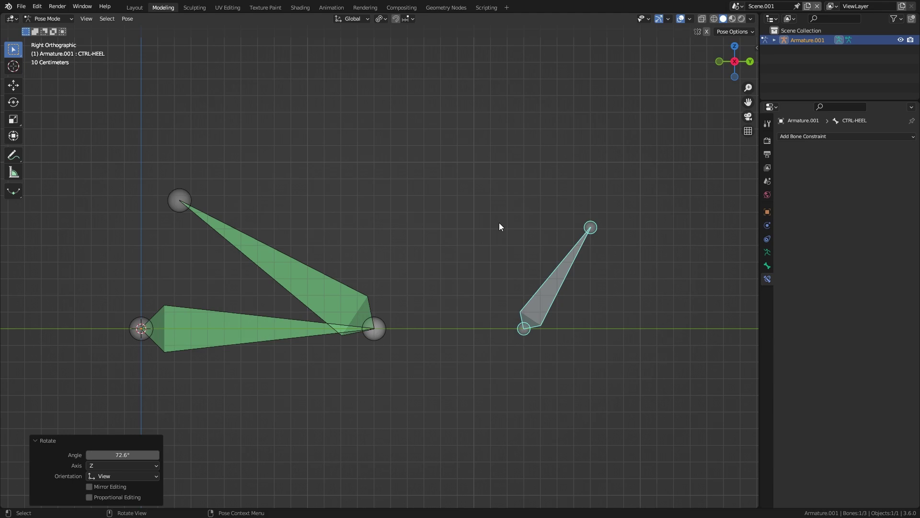
- In Edit Mode, parent CTRL-FOOT-IK to CTRL-FOOT-IK.001 with Keep Offset
key("Tab")
left_click(323, 315)
left_click(324, 314, "shift")
key("ctrl+p")
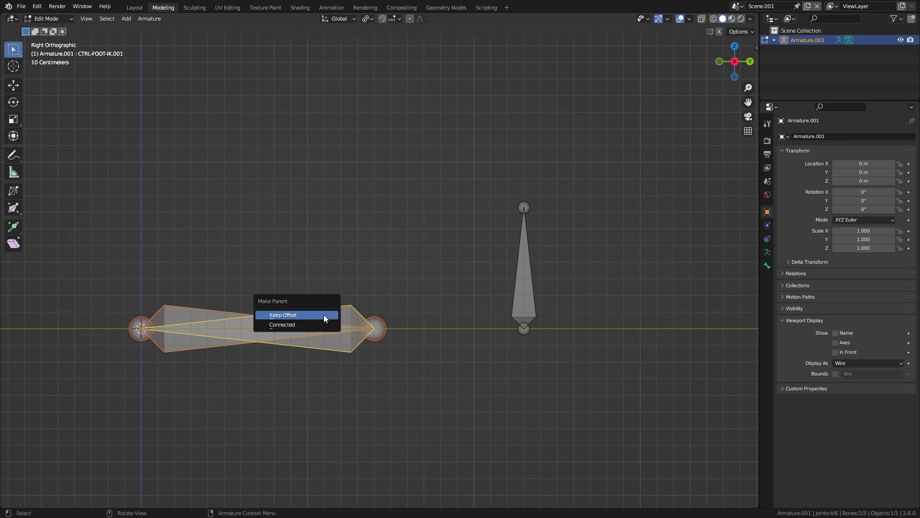
left_click(323, 314)
- Back in Pose Mode, rotate CTRL-HEEL slightly toward the foot bones to check the new parenting
key("Tab")
left_click(571, 253)
key("r")
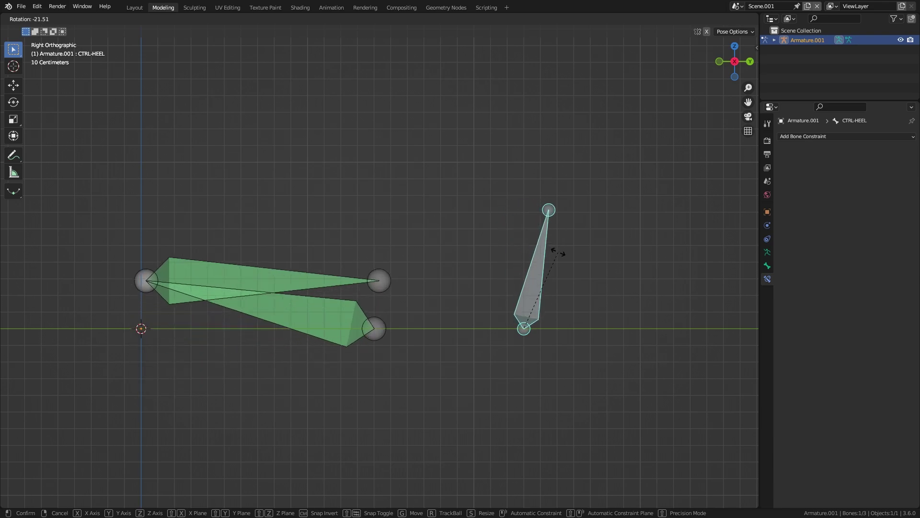
left_click(519, 257)
- Turn off the X inversion in CTRL-FOOT-IK.001's Copy Rotation and test it by temporarily rotating CTRL-HEEL
left_click(346, 322)
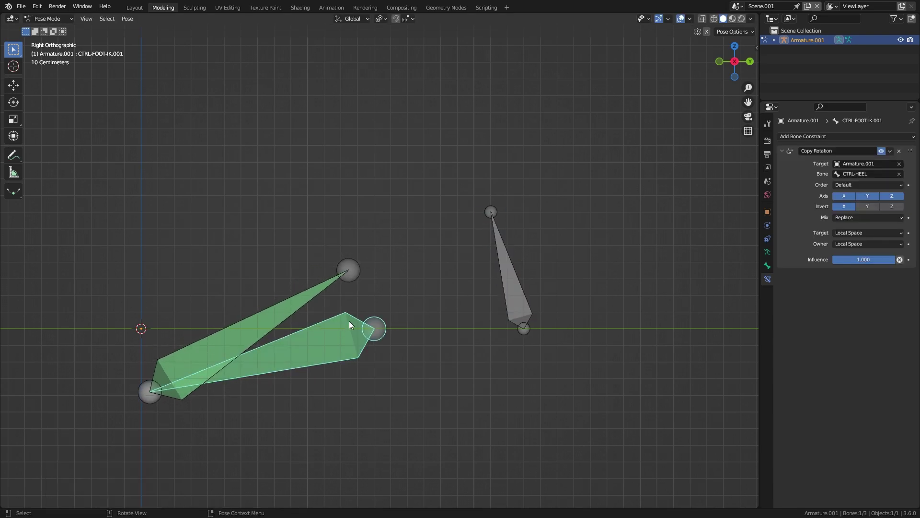
left_click(848, 207)
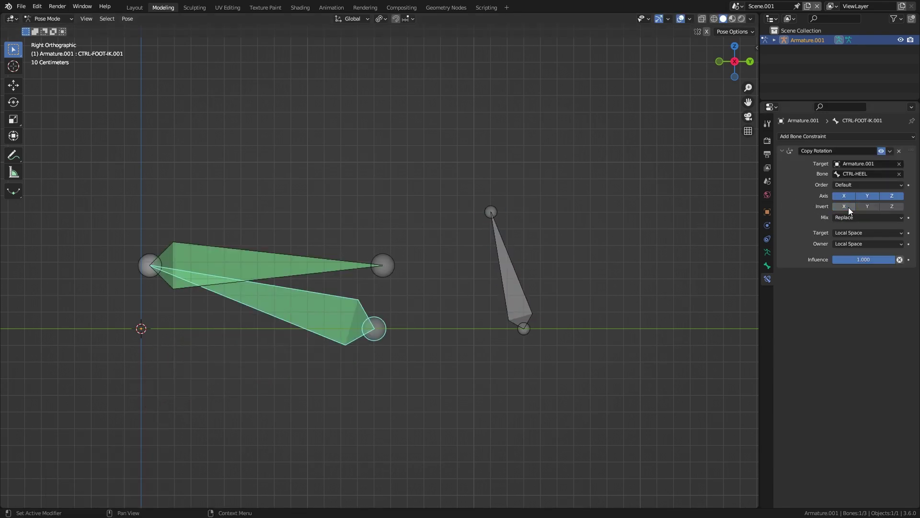
left_click(514, 261)
key("r")
left_click(494, 220)
- Add a Limit Rotation constraint to CTRL-FOOT-IK.001
left_click(336, 314)
left_click(827, 137)
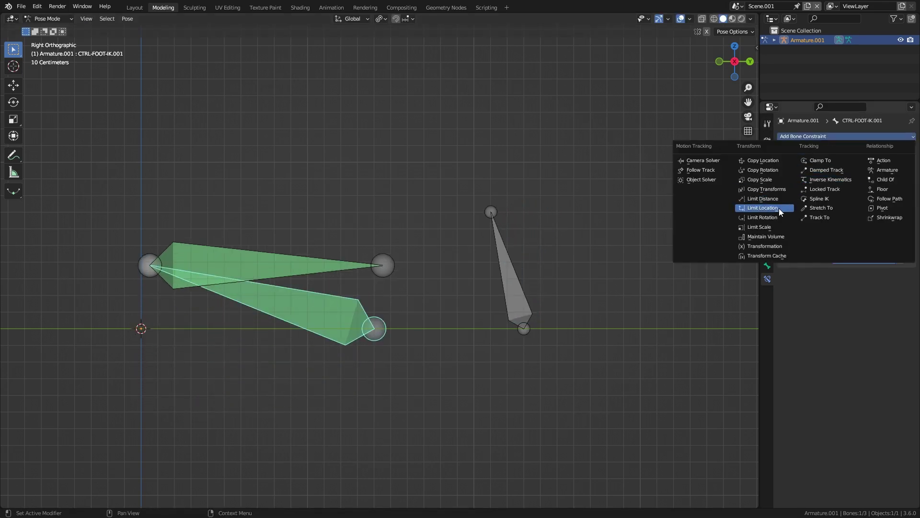
left_click(766, 218)
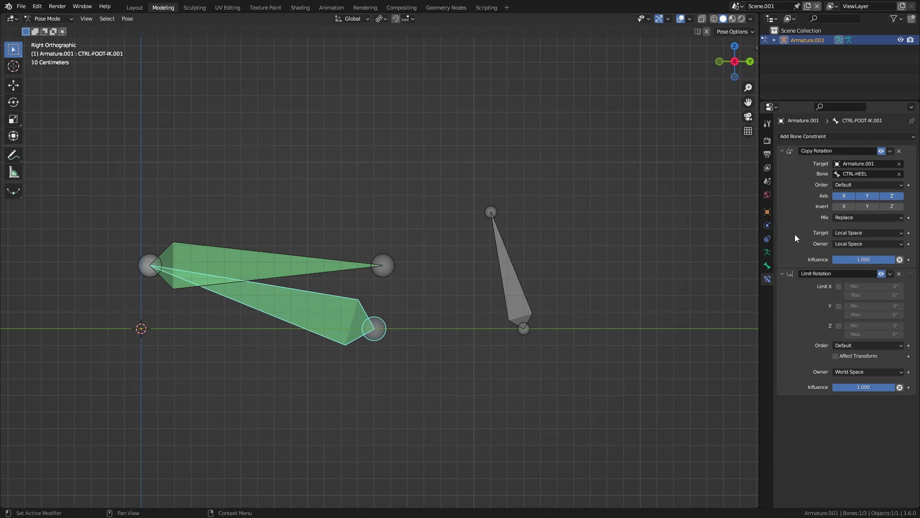
- Enable Limit X on CTRL-FOOT-IK.001 with minimum 1.4° and maximum 180°, and test it by temporarily rotating CTRL-HEEL
left_click(839, 287)
mouse_move(867, 284)
left_mouse_down()
mouse_move(882, 284)
mouse_move(875, 305)
mouse_move(884, 295)
mouse_move(870, 292)
left_mouse_up()
left_click(870, 292)
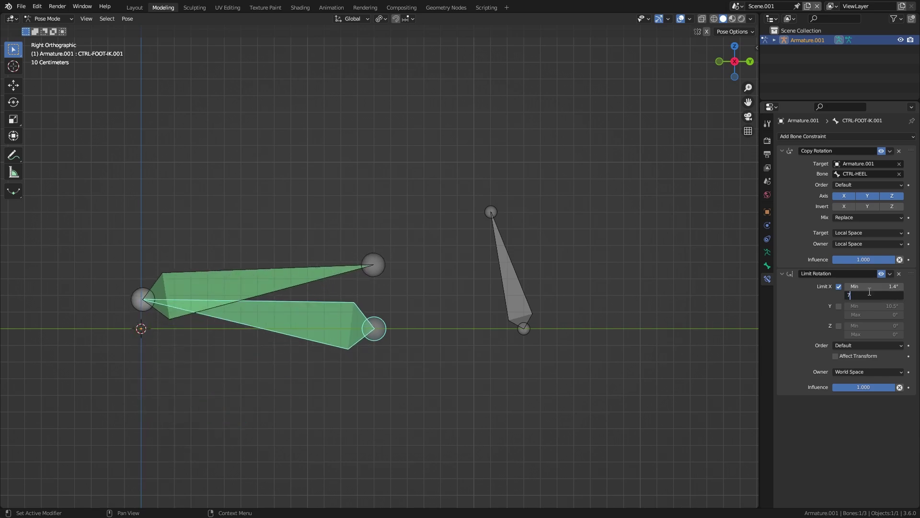
type("180")
key("Return")
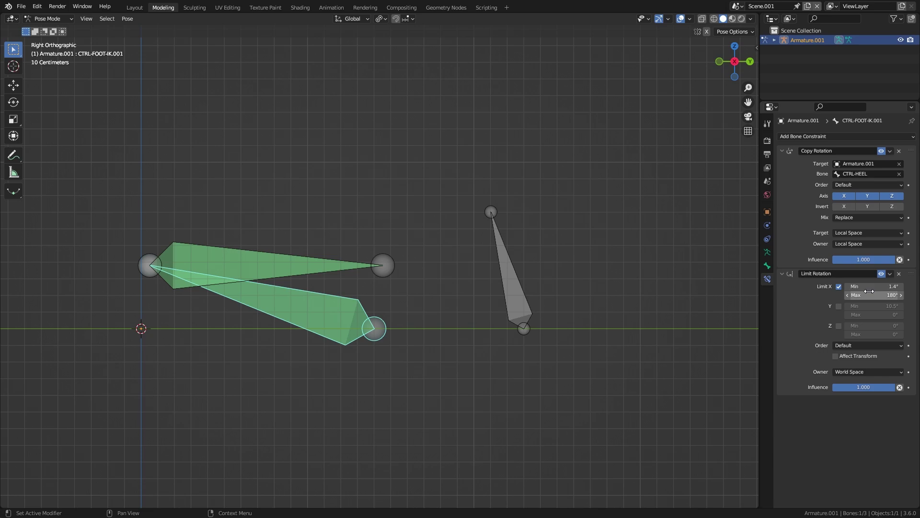
left_click(503, 254)
key("r")
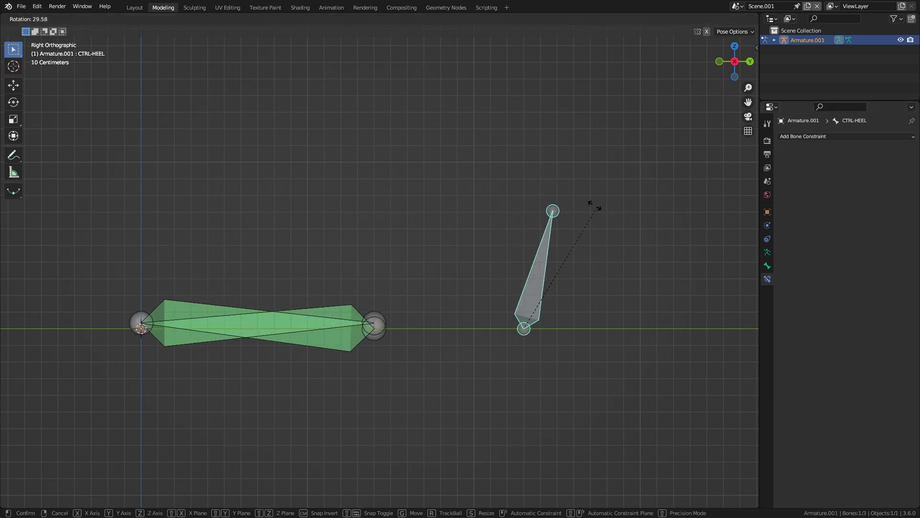
left_click(520, 252)
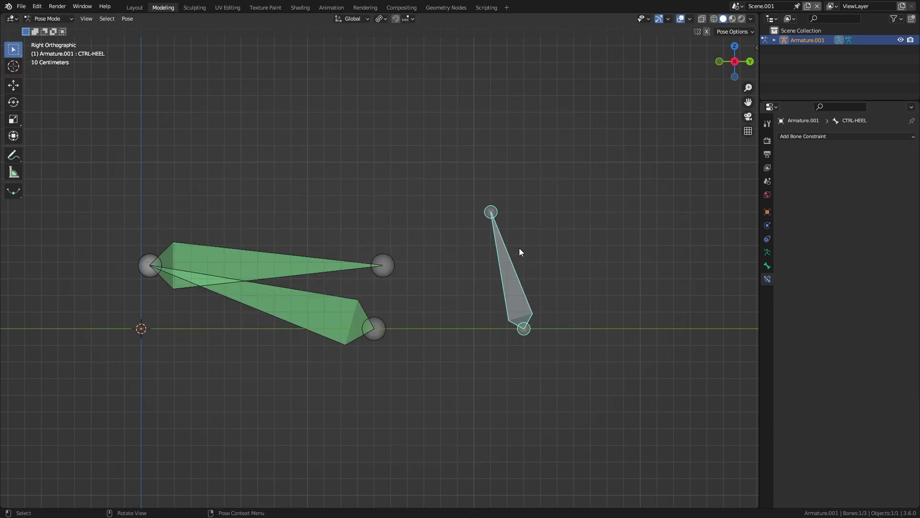
- Set the Limit Rotation owner to Local Space on CTRL-FOOT-IK.001 and CTRL-FOOT-IK, and expand the latter's Copy Rotation settings
left_click(350, 308)
left_click(862, 372)
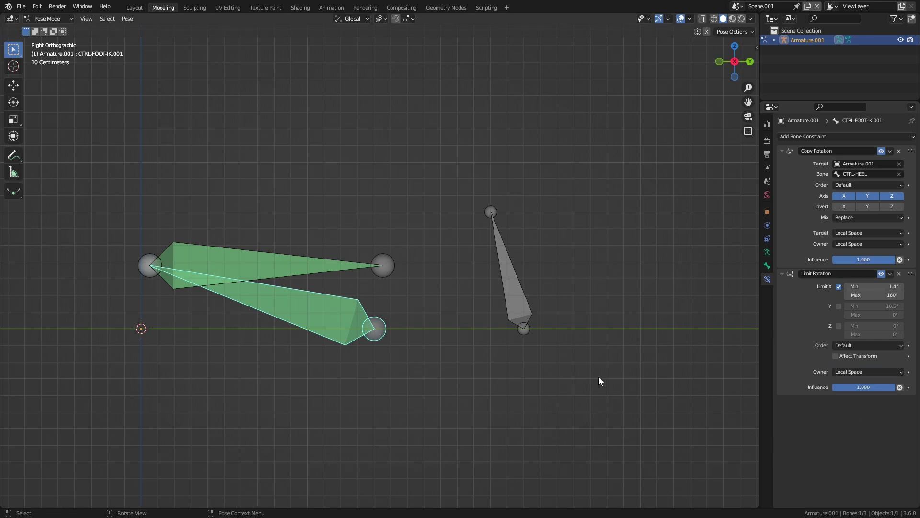
left_click(291, 257)
left_click(852, 260)
left_click(861, 314)
left_click(372, 322)
left_click(235, 265)
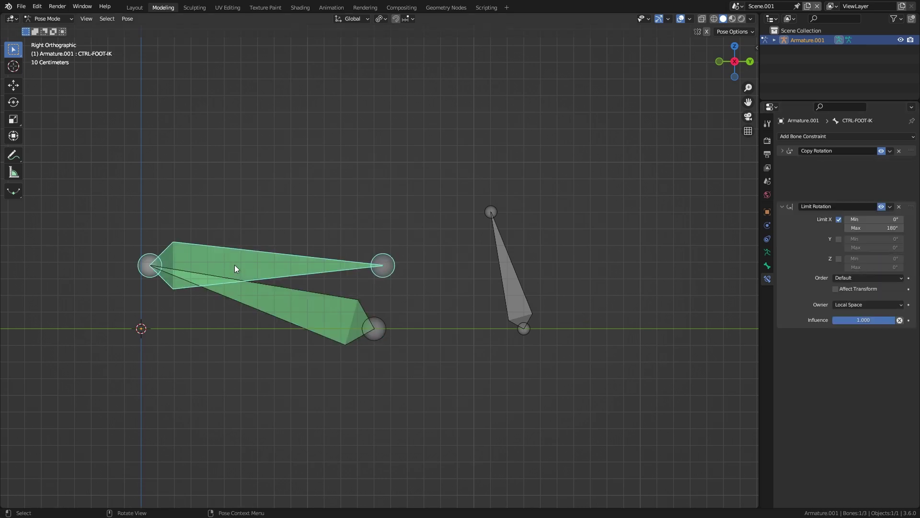
left_click(782, 151)
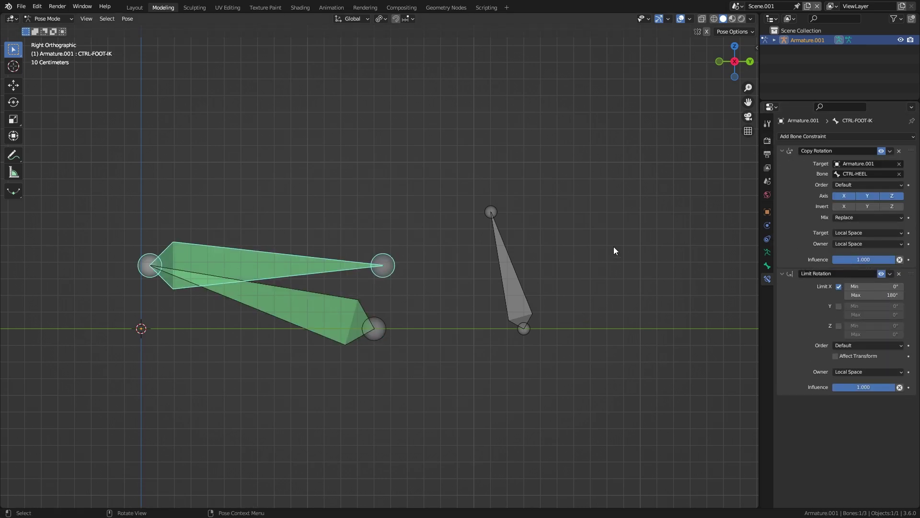
- Rotate CTRL-HEEL back and forth in the side view to test how CTRL-FOOT-IK and CTRL-FOOT-IK.001 follow
left_click(495, 241)
key("r")
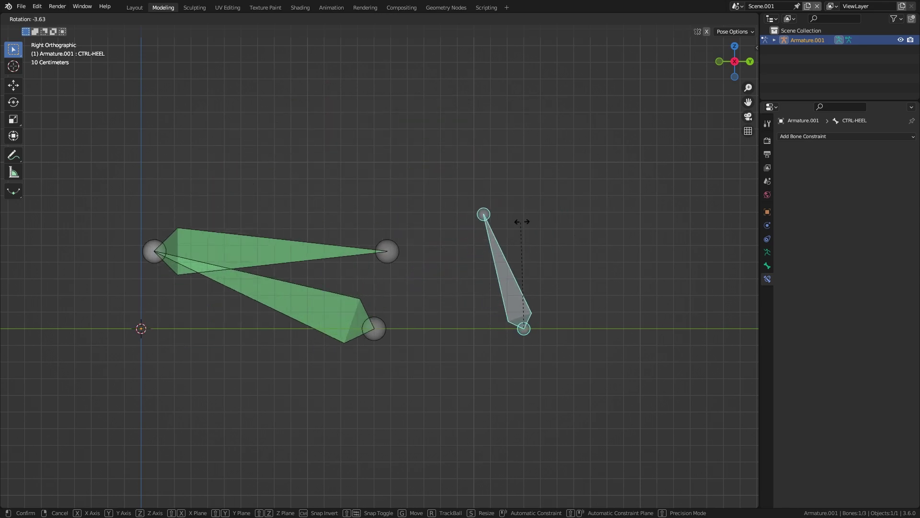
left_click(619, 259)
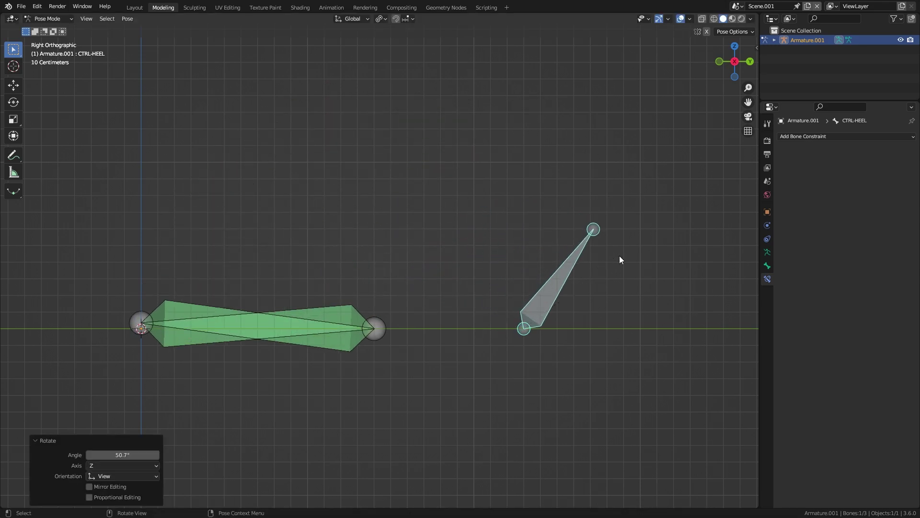
left_click(345, 312)
left_click(552, 272)
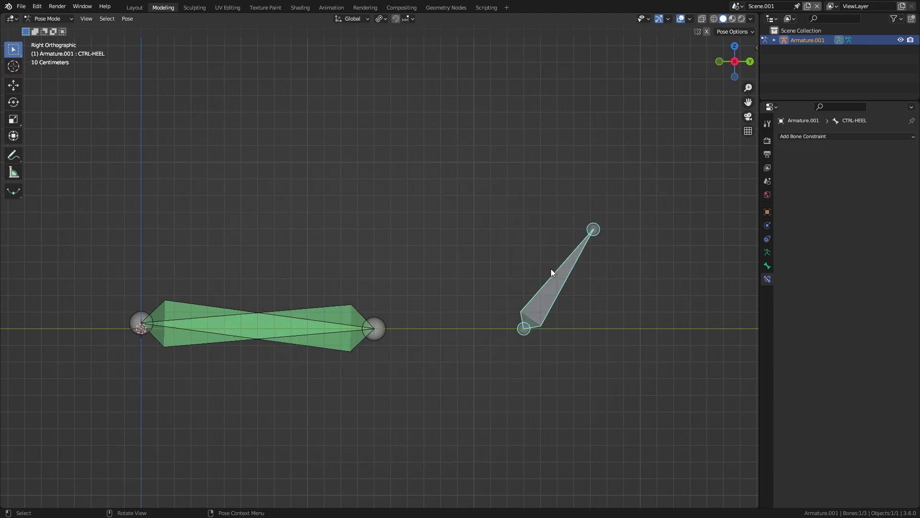
key("r")
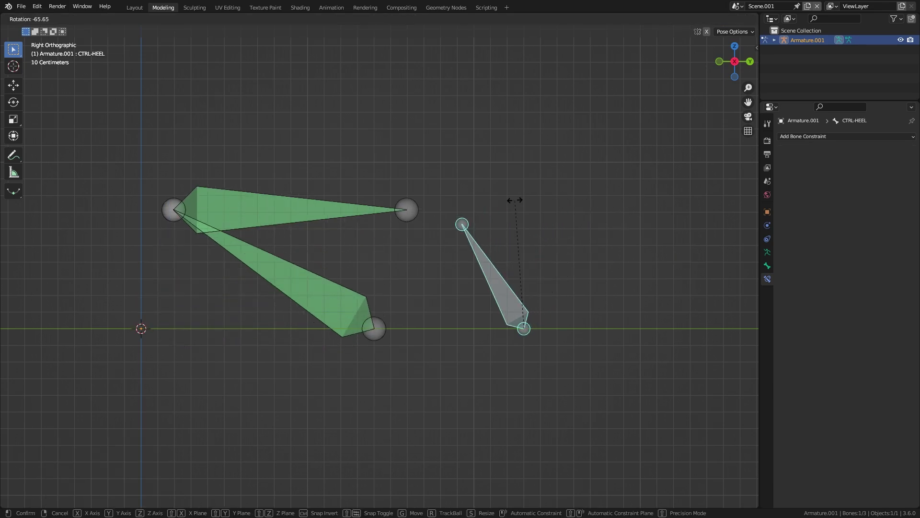
left_click(417, 214)
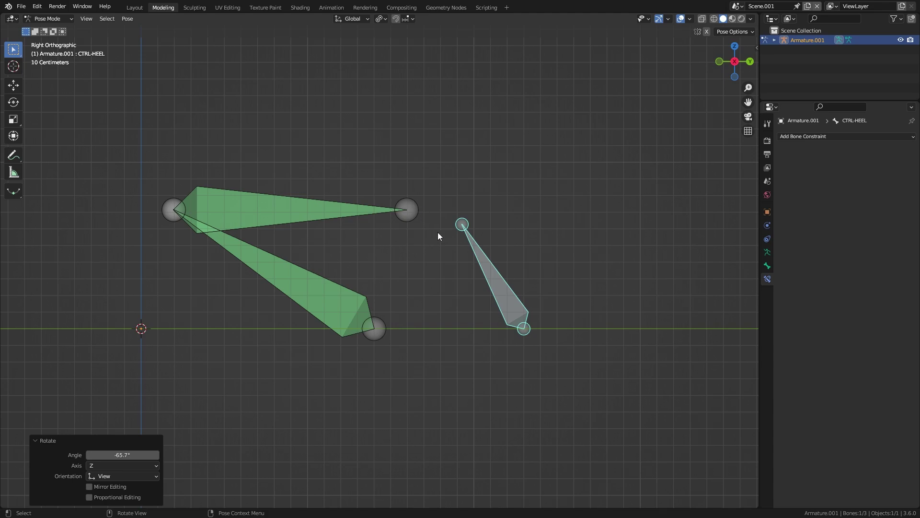
key("r")
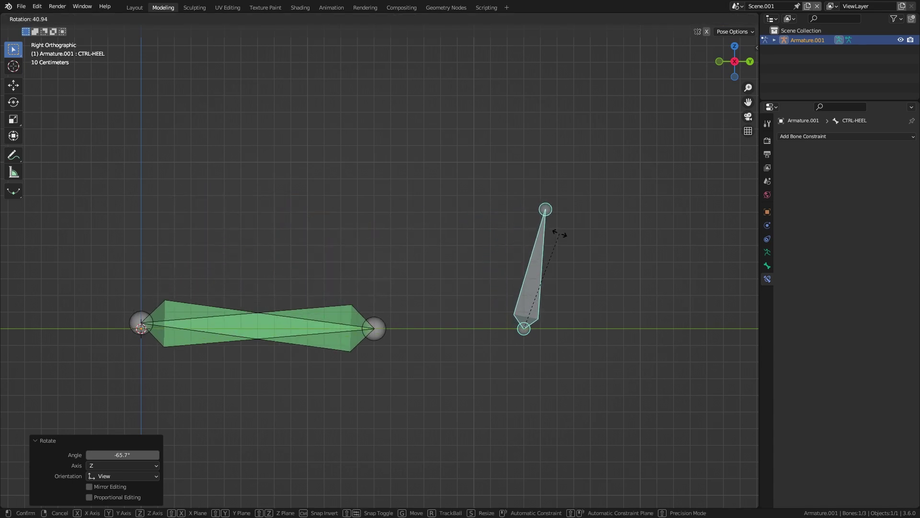
left_click(560, 236)
key("r")
left_click(561, 218)
- Invert X in CTRL-FOOT-IK.001's Copy Rotation and test it by temporarily rotating CTRL-HEEL
left_click(340, 309)
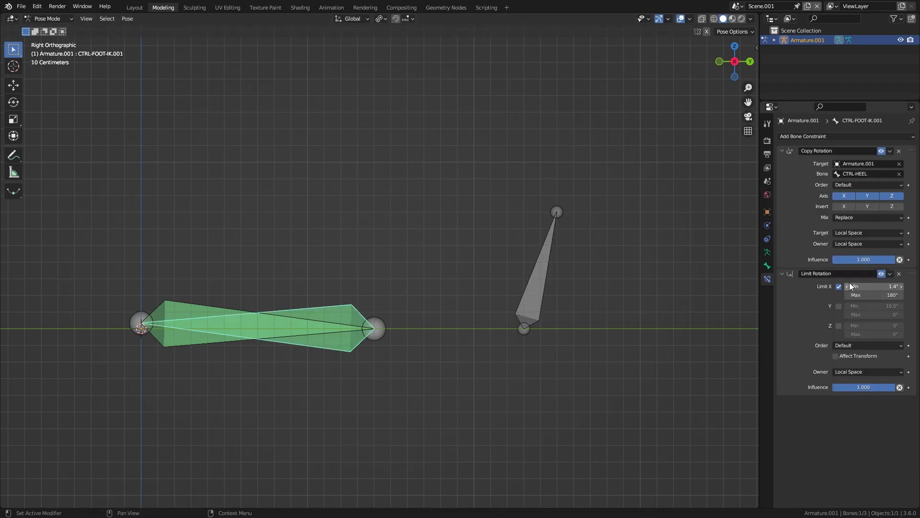
left_click(847, 211)
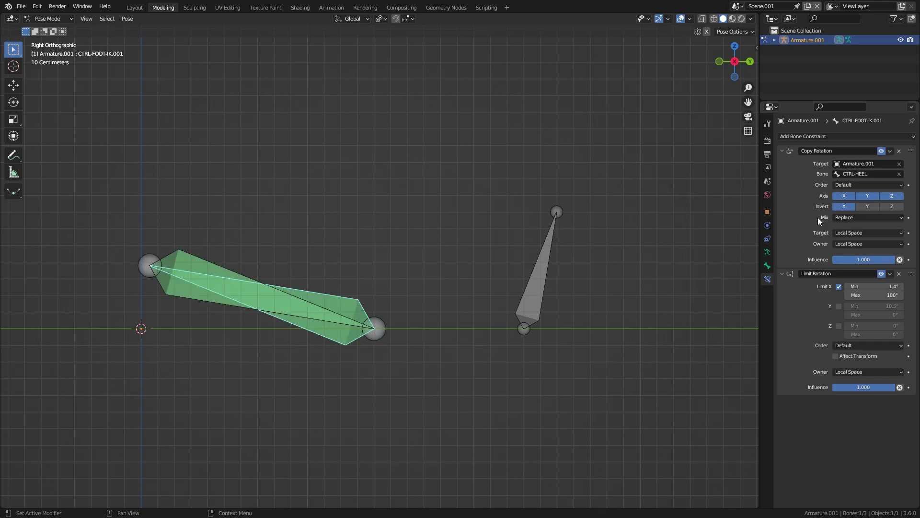
left_click(533, 261)
key("r")
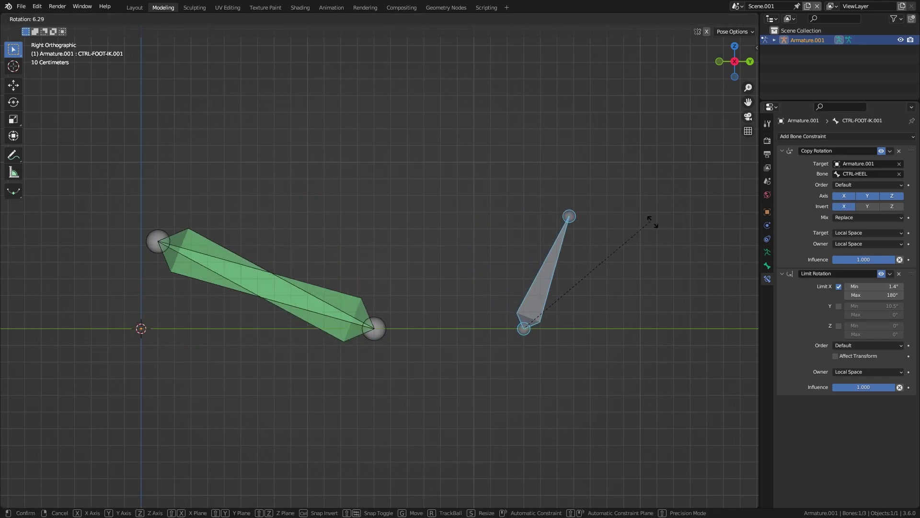
left_click(623, 267)
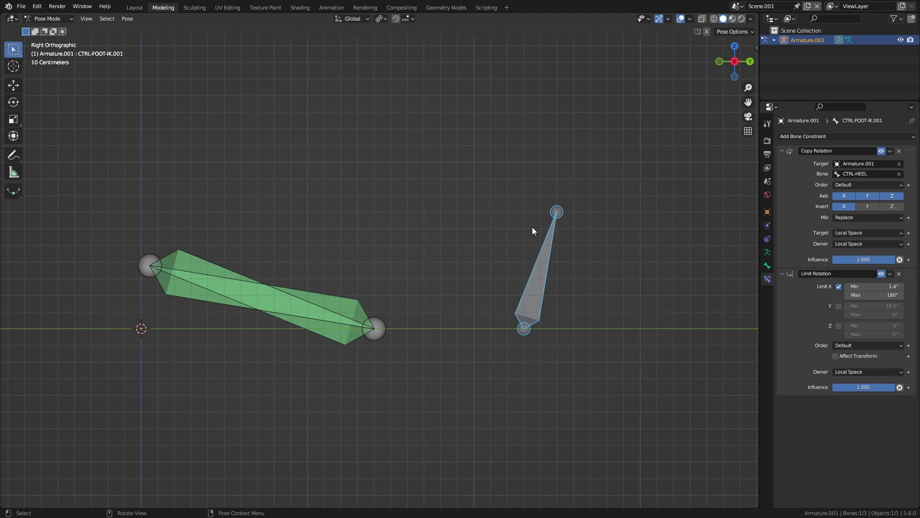
key("r")
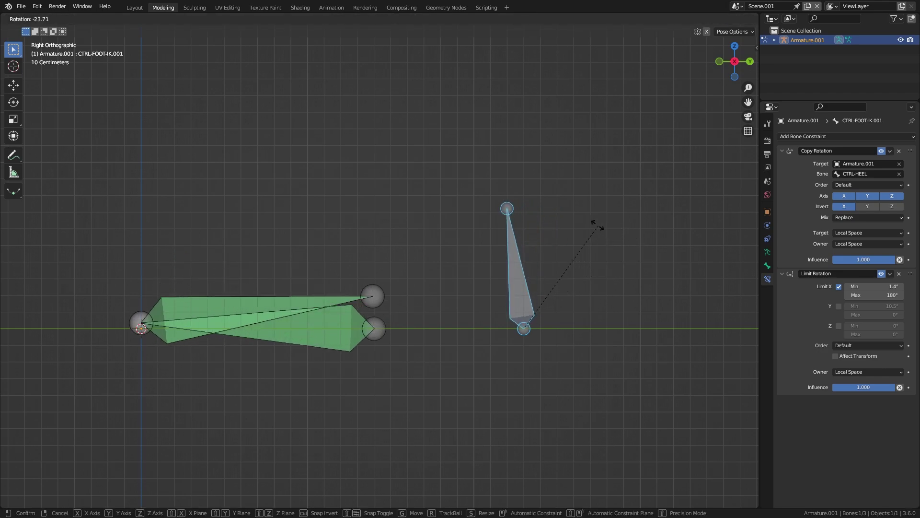
left_click(644, 288)
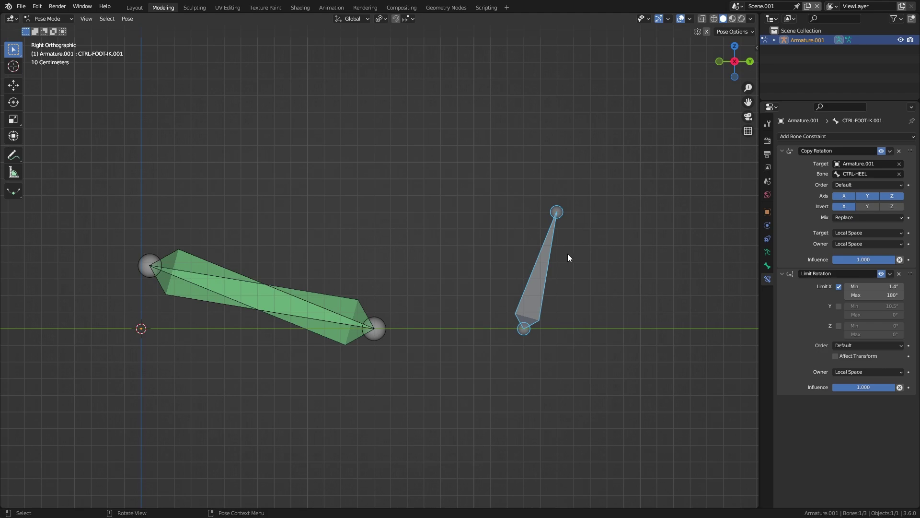
key("r")
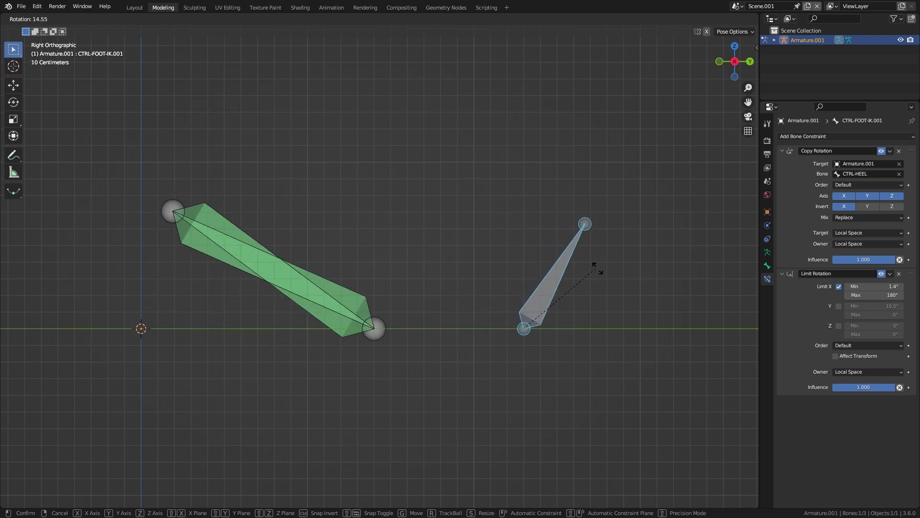
left_click(526, 253)
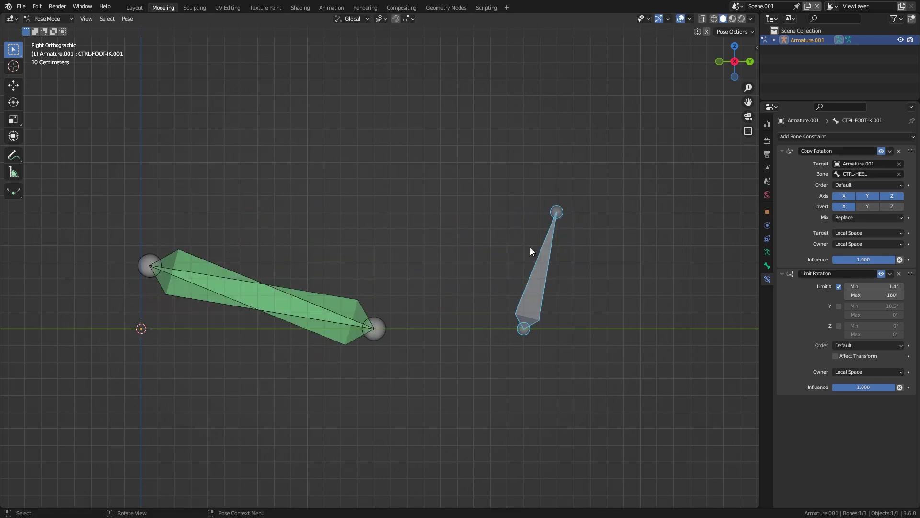
- Switch to the scene named Scene, which holds the mannequin rig
left_click(735, 6)
left_click(751, 19)
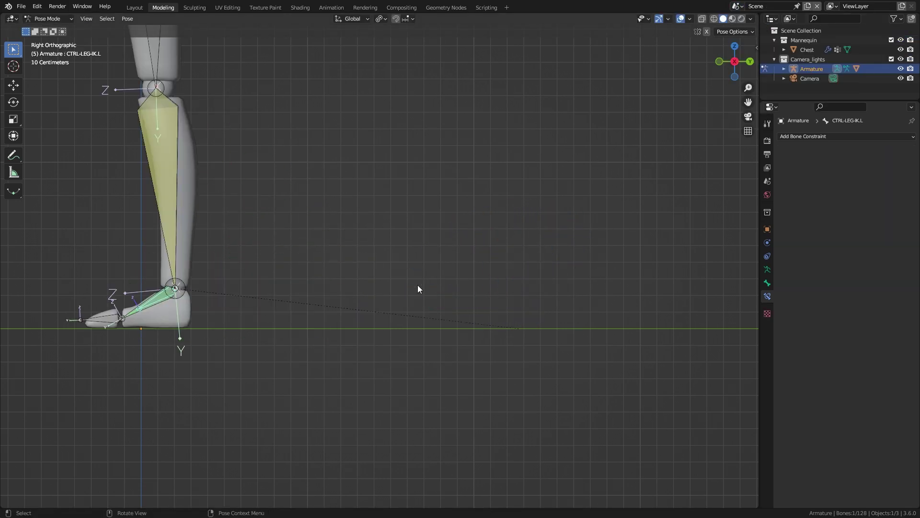
left_click(284, 263)
- In Edit Mode, extrude a bone from the joint at the ball of the left foot to the heel, about 0.4 m in Y and -0.05 m in Z
scroll(139, 309, "up", 4)
middle_click_drag(141, 335, 532, 284, "shift")
scroll(201, 339, "up", 3)
middle_click_drag(202, 340, 350, 282, "shift")
key("Tab")
left_click(280, 292)
key("e")
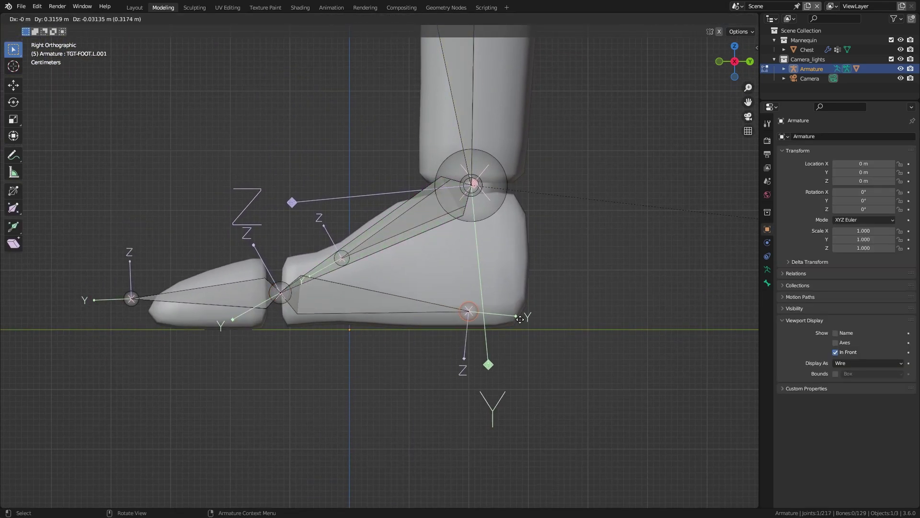
left_click(556, 329)
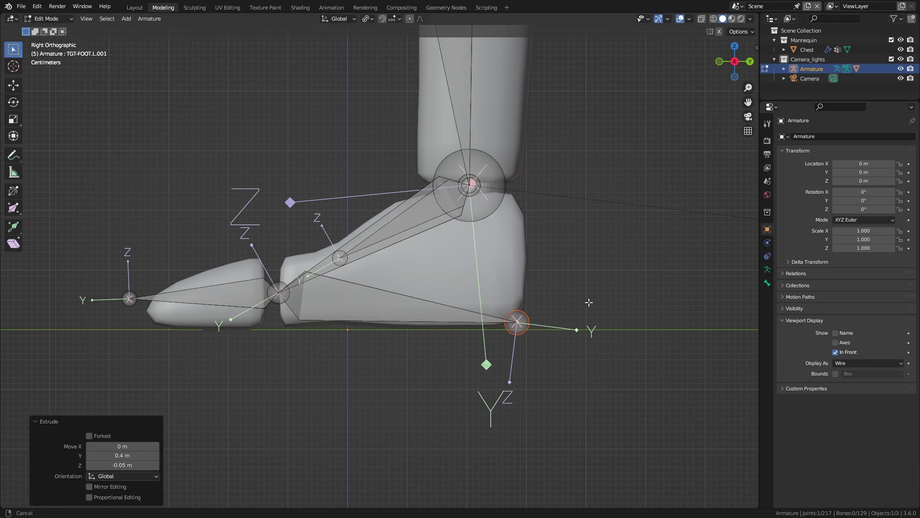
- Extrude a vertical bone upward from the heel joint along Z, about 0.18 m long
middle_click_drag(546, 326, 435, 326, "shift")
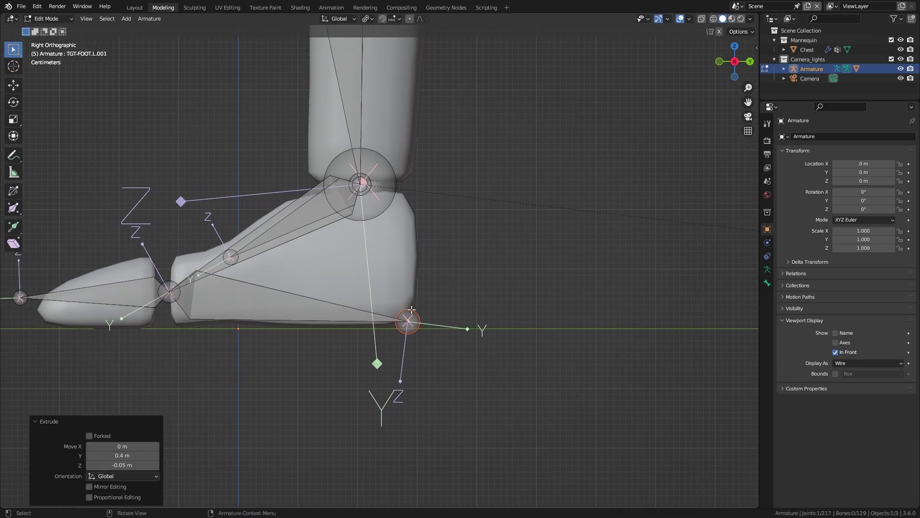
key("e")
key("z")
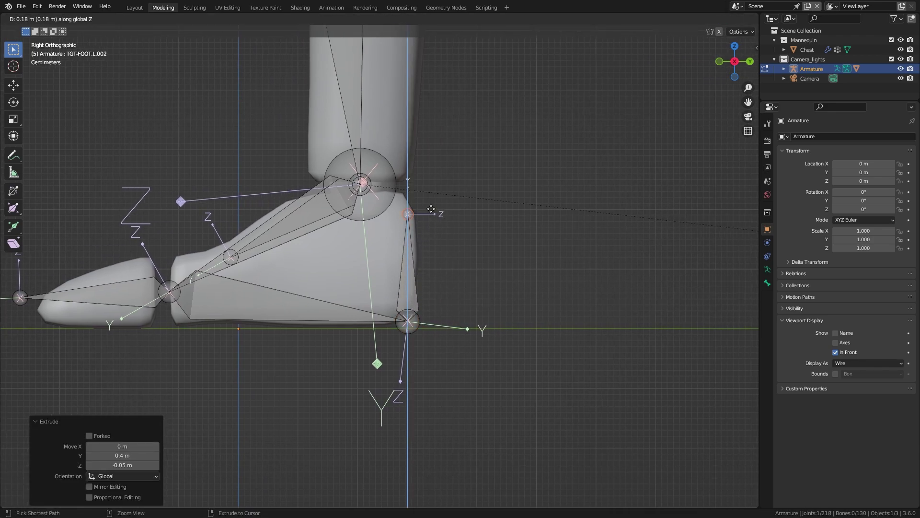
left_click(420, 235)
- Duplicate the vertical heel bone in place and clear the copy's parent
left_click(413, 274)
key("shift+d")
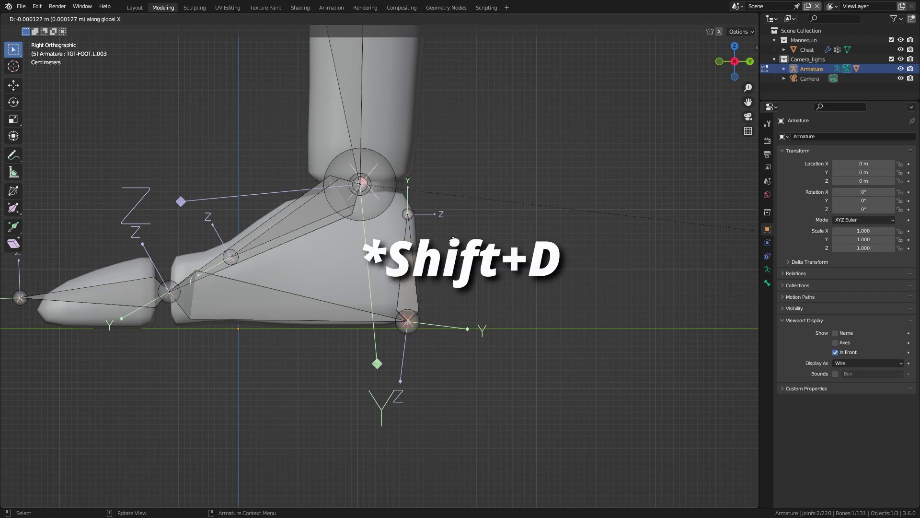
right_click(455, 236)
key("alt+p")
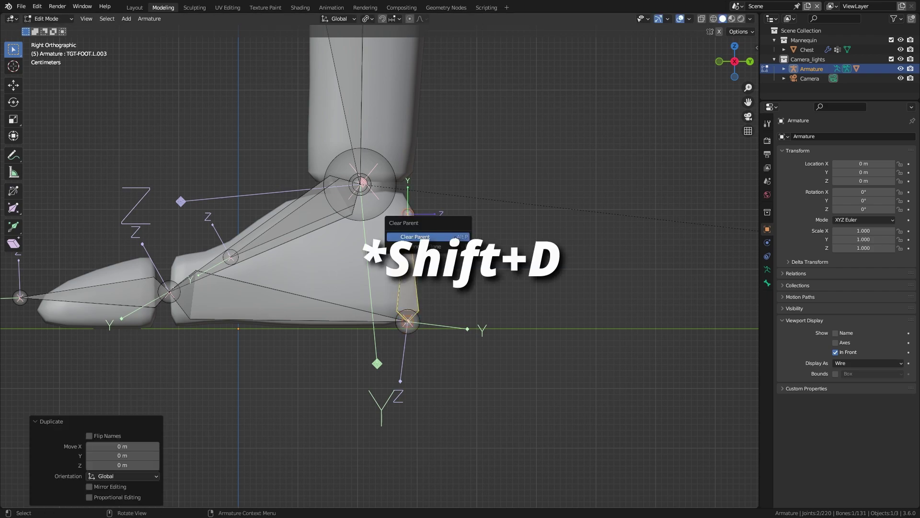
left_click(456, 236)
- Move the duplicated heel bone about 0.34 m along Y, behind the foot
key("g")
key("y")
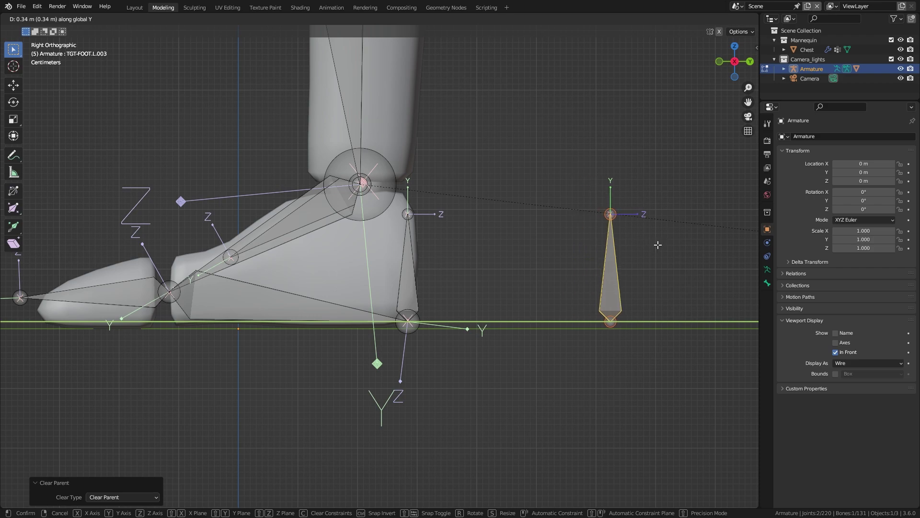
left_click(658, 245)
- Rename the ankle bone CTRL-LEG-IK.L as MCH-LEG-IK.L
left_click(305, 223)
key("F2")
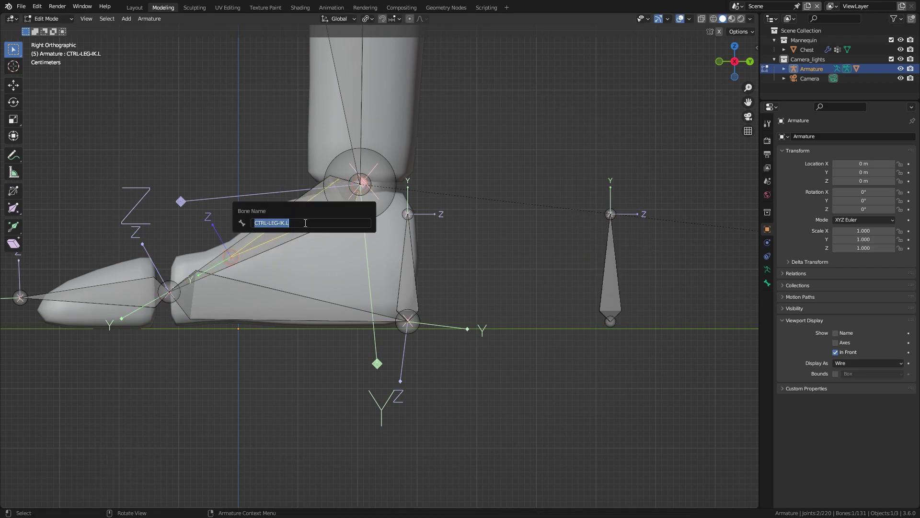
key("Home")
key("BackSpace")
key("BackSpace")
key("BackSpace")
key("BackSpace")
type("mch")
key("BackSpace")
key("BackSpace")
key("BackSpace")
type("MCH")
key("Return")
- Rename the separate vertical bone behind the foot as CTRL-HEEL-IK.L, reusing the copied MCH-LEG-IK.L name
key("F2")
key("ctrl+c")
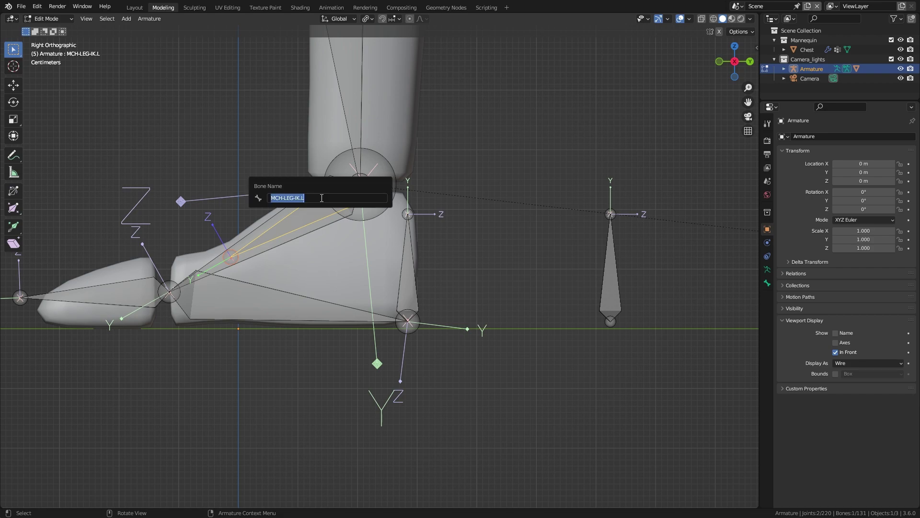
left_click(610, 266)
key("F2")
key("ctrl+v")
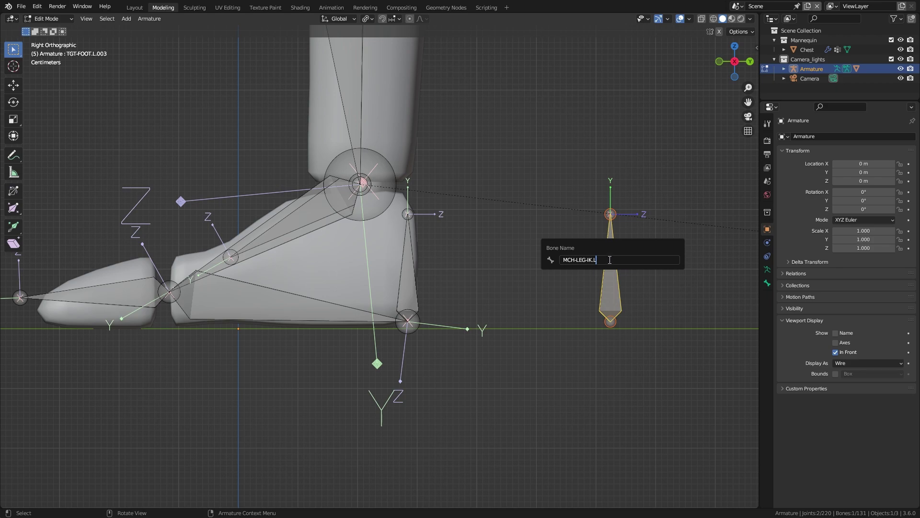
left_click_drag(610, 261, 548, 258)
left_click(576, 260)
key("BackSpace")
key("BackSpace")
key("BackSpace")
type("CTRL")
key("Right")
key("Right")
key("Right")
key("Right")
key("BackSpace")
key("BackSpace")
key("BackSpace")
type("HEE")
type("L")
key("Return")
- Rename the bone running from the ball of the foot to the heel as CTRL-LEG-IK.L
left_click(308, 319)
key("F2")
left_click(309, 320)
left_click(270, 320)
key("BackSpace")
key("BackSpace")
key("BackSpace")
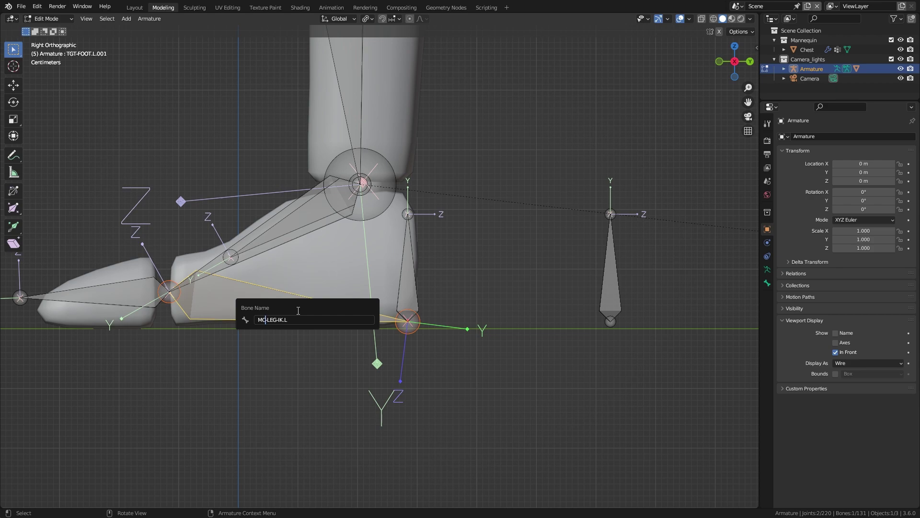
type("CTRL")
key("Return")
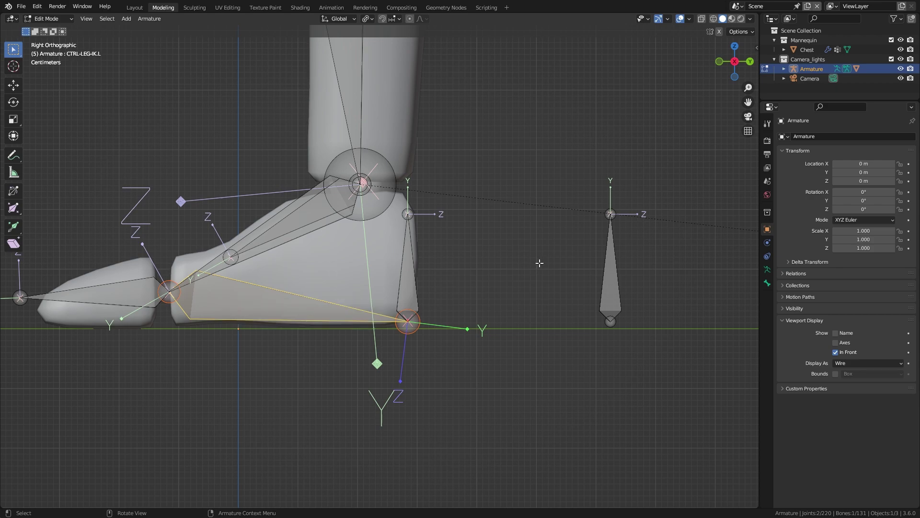
- Parent CTRL-LEG-IK.L to the vertical heel bone TGT-FOOT.L.002 with Keep Offset
middle_click_drag(547, 254, 496, 266, "shift")
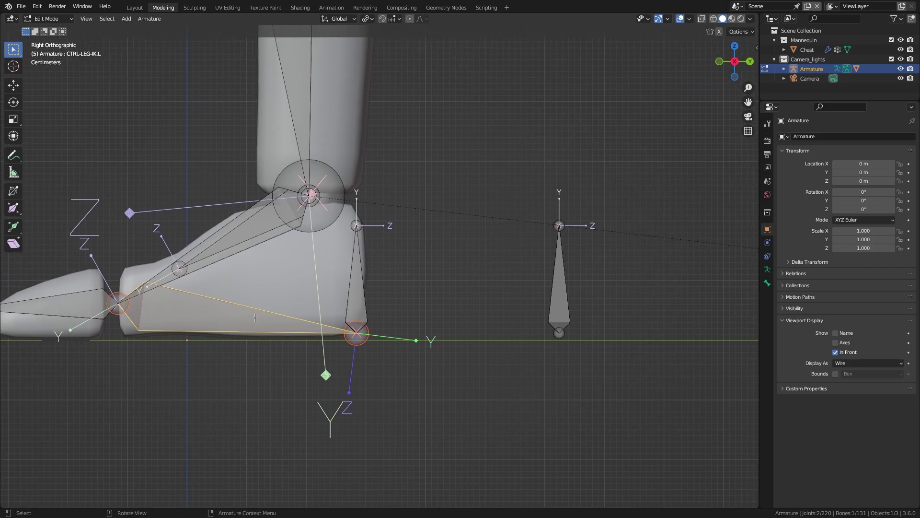
left_click(356, 277, "shift")
key("ctrl+p")
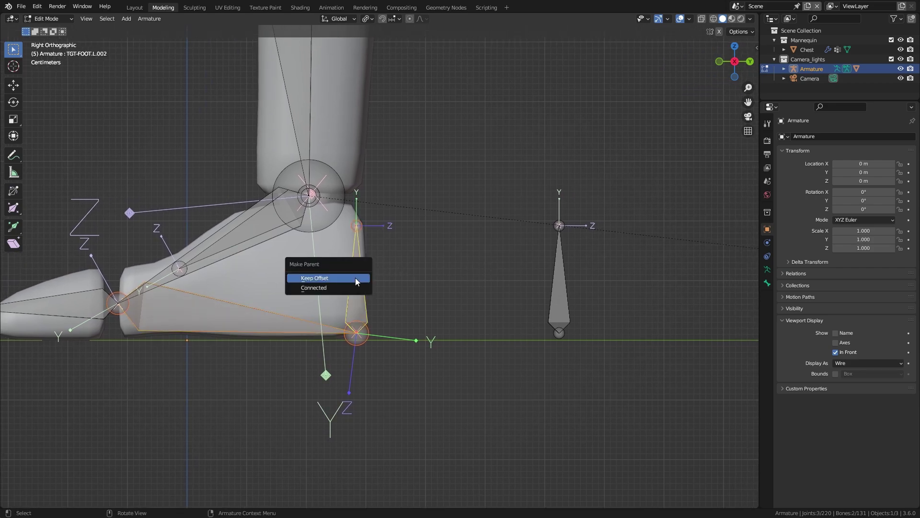
left_click(356, 278)
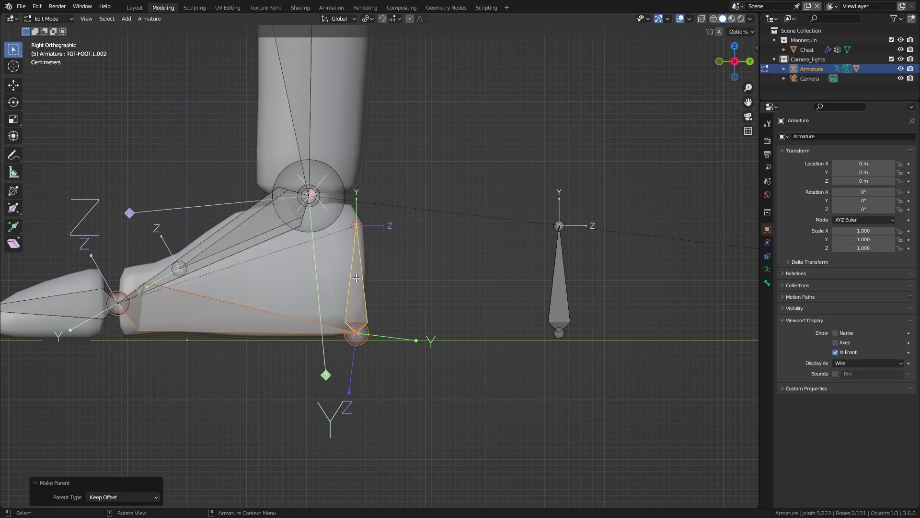
left_click(407, 277)
- Parent CTRL-HEEL-IK.L to the ROOT bone with Keep Offset, showing the ROOT bone layer only while doing so
left_click(572, 288)
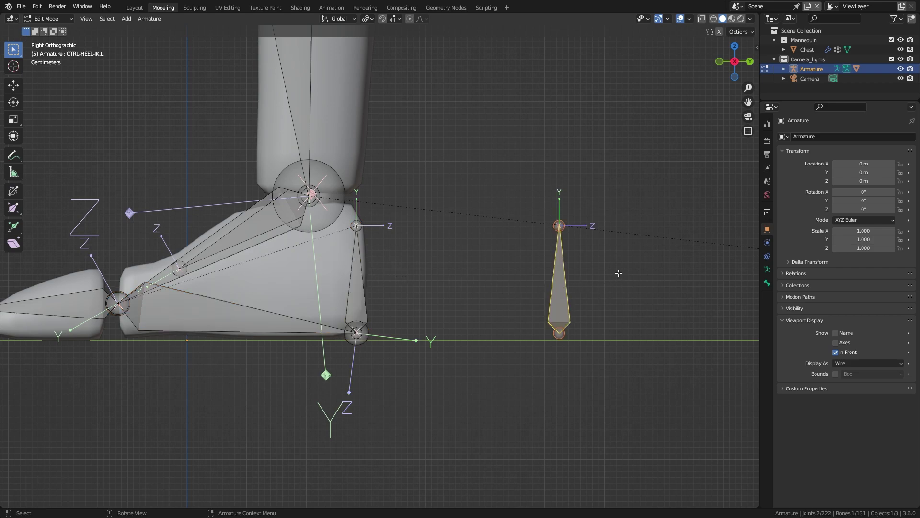
key("alt+h")
scroll(536, 308, "down", 4)
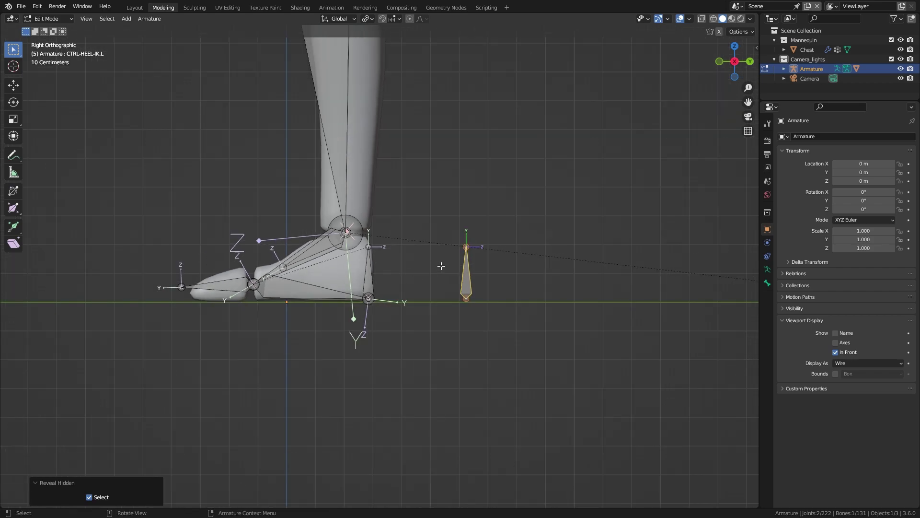
key("n")
left_click(611, 155)
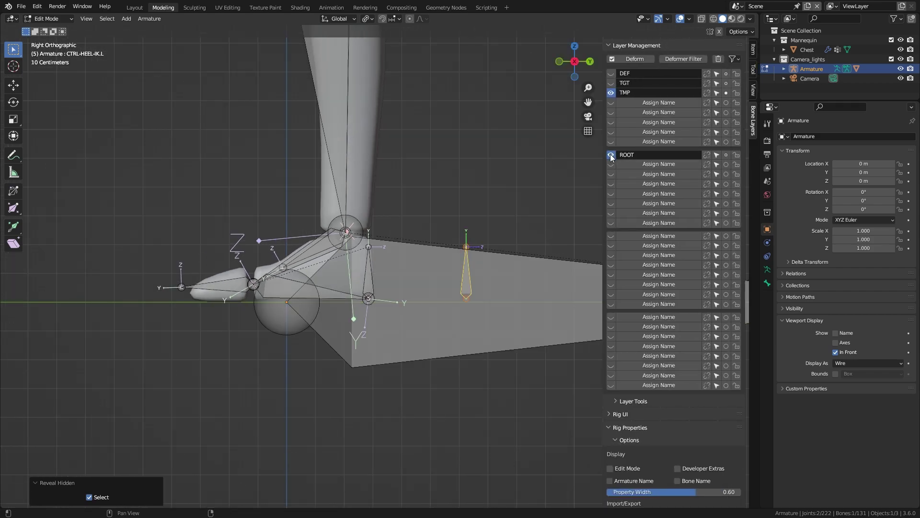
left_click(530, 275, "shift")
key("ctrl+p")
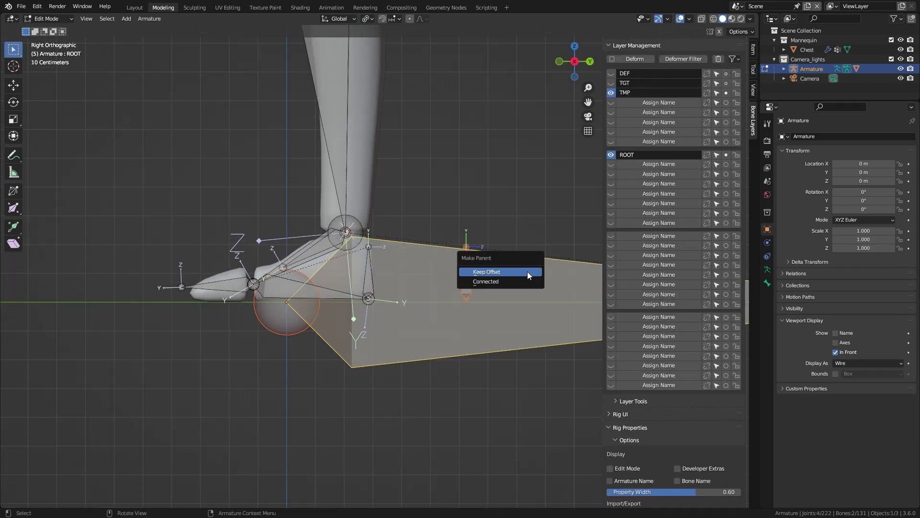
left_click(528, 272)
left_click(611, 154)
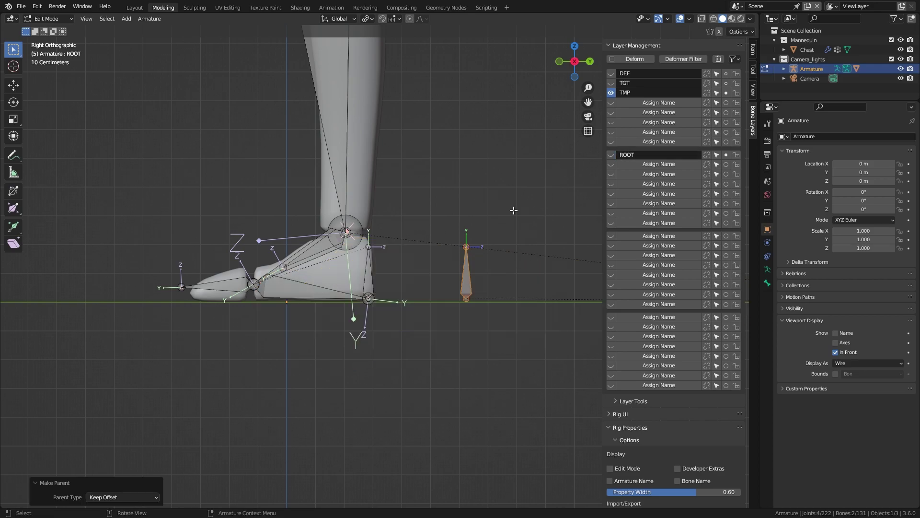
- In Pose Mode, add a Copy Rotation constraint to CTRL-LEG-IK.L with CTRL-HEEL-IK.L as its target bone
left_click(465, 203)
scroll(441, 258, "up", 4)
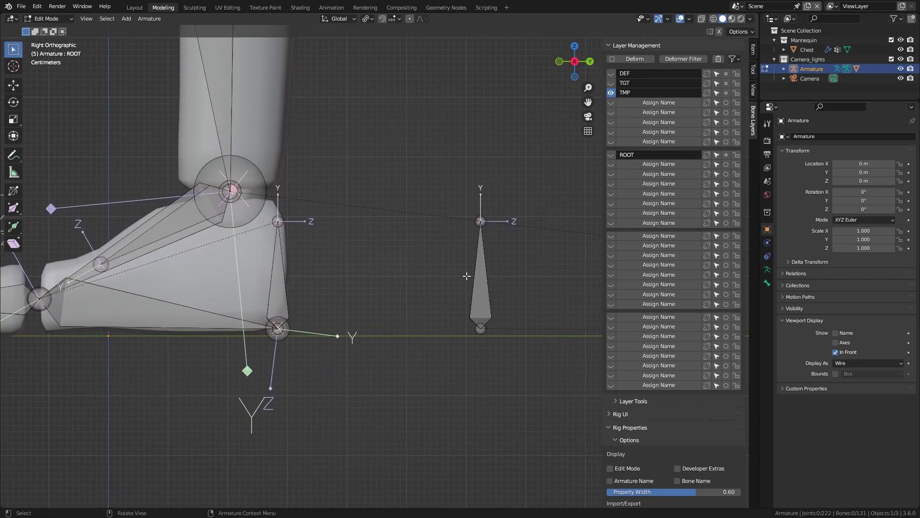
left_click(480, 277)
key("ctrl+Tab")
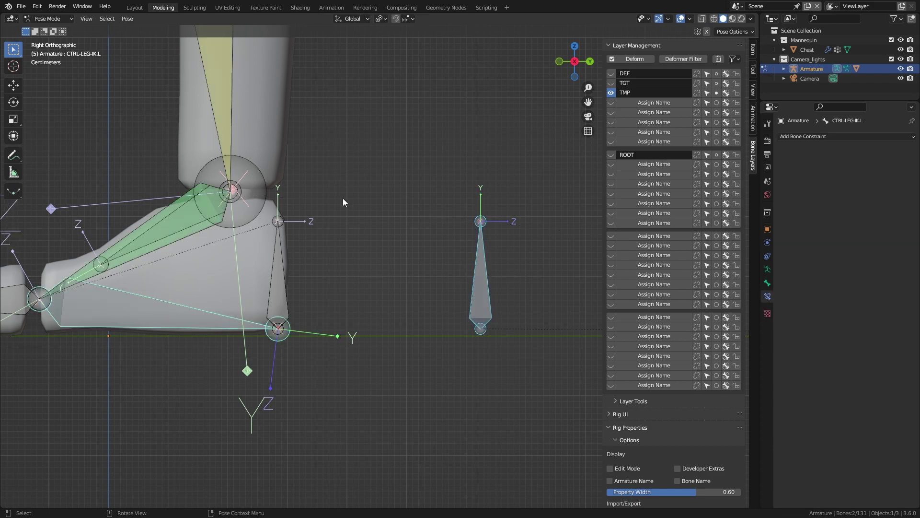
key("ctrl+shift+c")
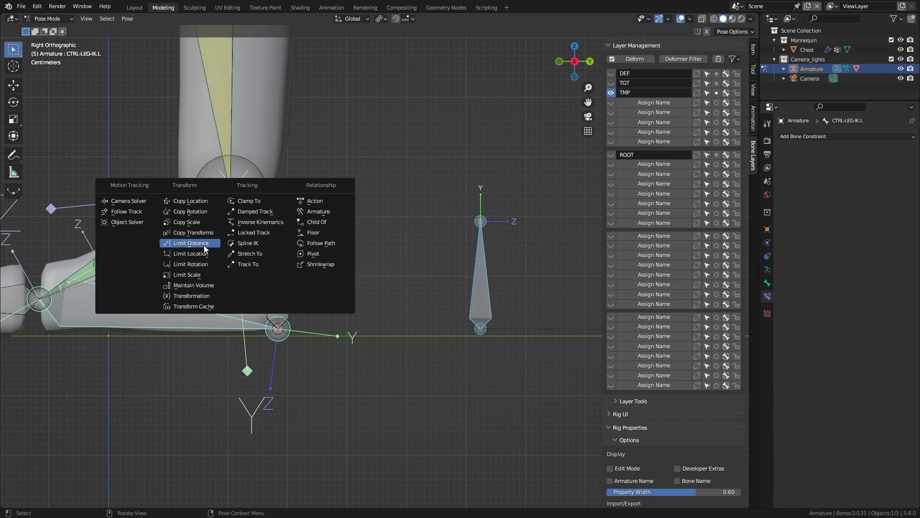
left_click(206, 211)
- Set both the target and owner of CTRL-LEG-IK.L's Copy Rotation constraint to Local Space
left_click(858, 233)
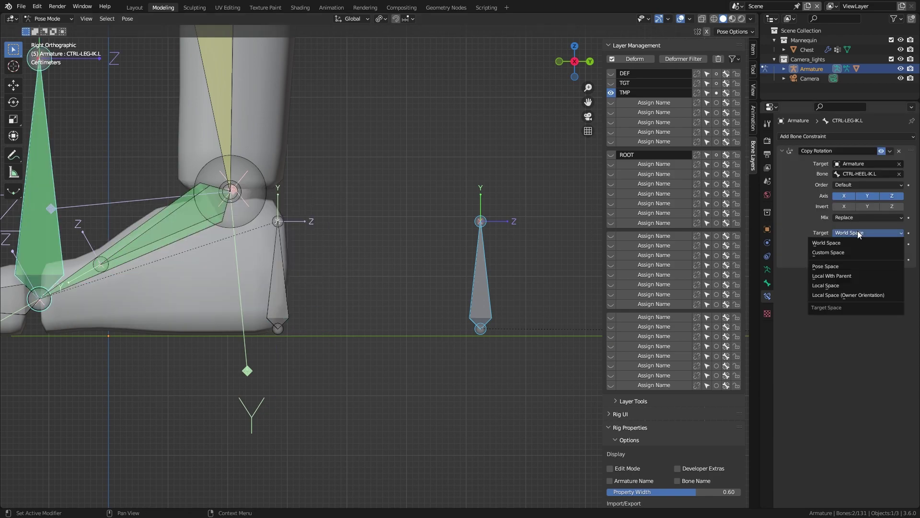
left_click(858, 286)
left_click(855, 240)
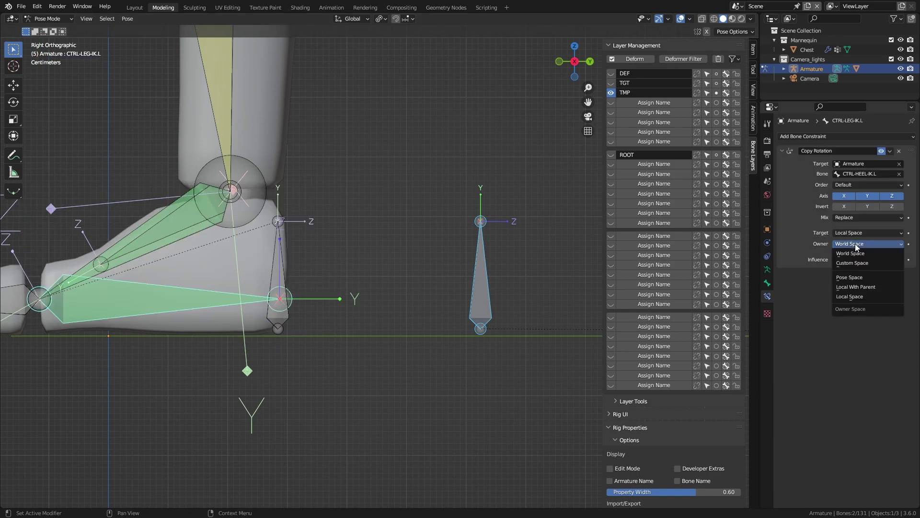
left_click(849, 297)
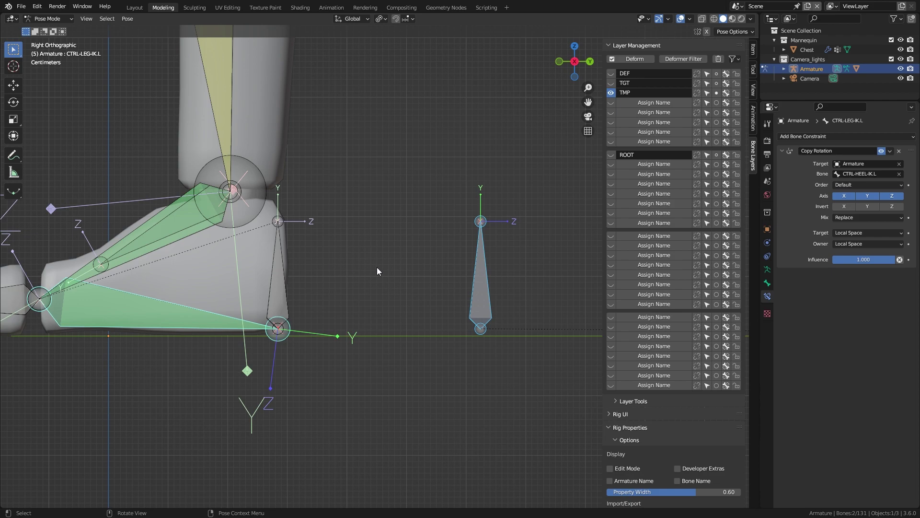
- Test the copied rotation by swinging CTRL-HEEL-IK.L back and forth, leaving it tilted toward the foot
middle_click_drag(499, 269, 361, 302, "shift")
left_click(430, 295)
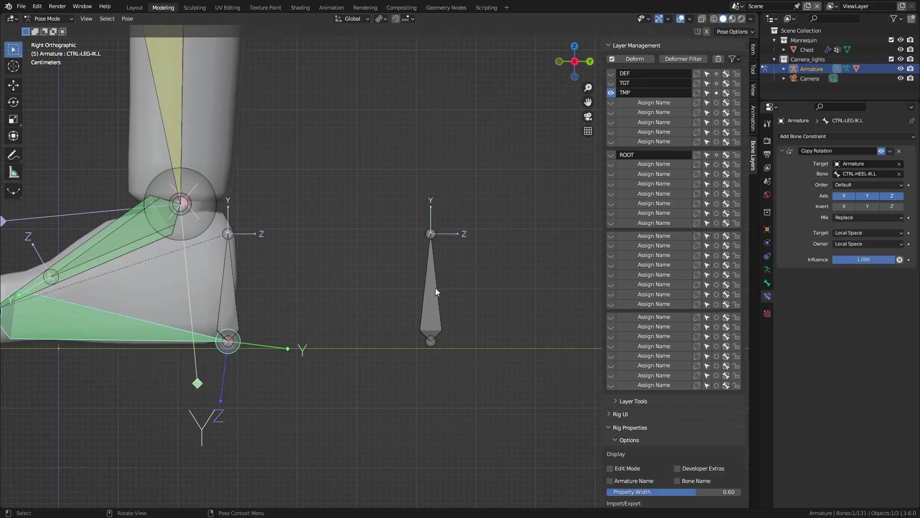
key("r")
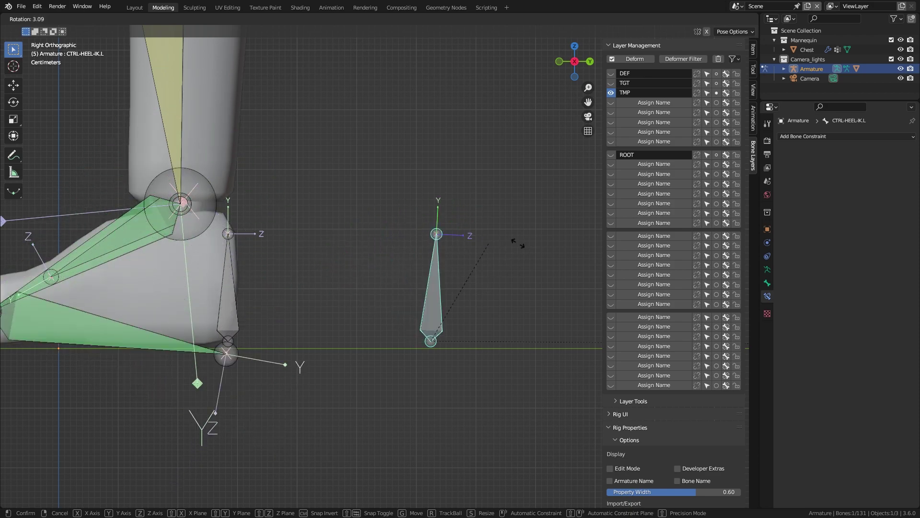
key("Escape")
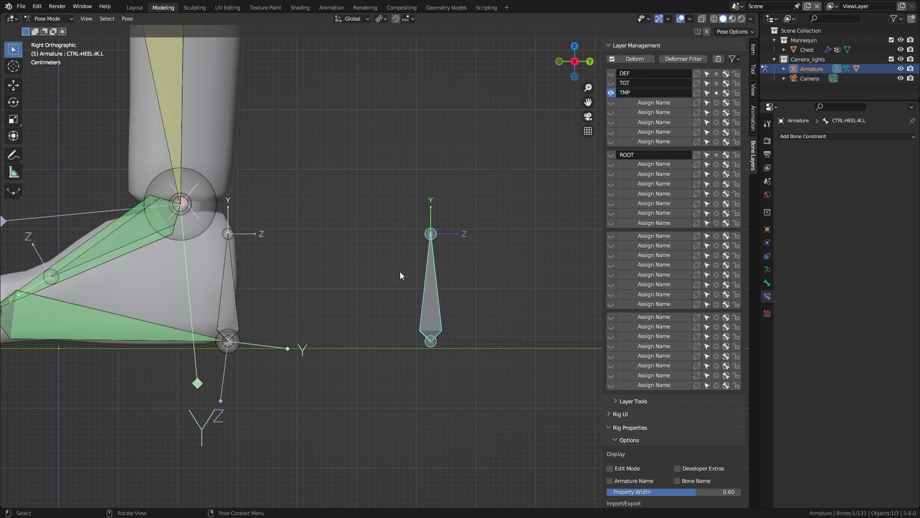
key("r")
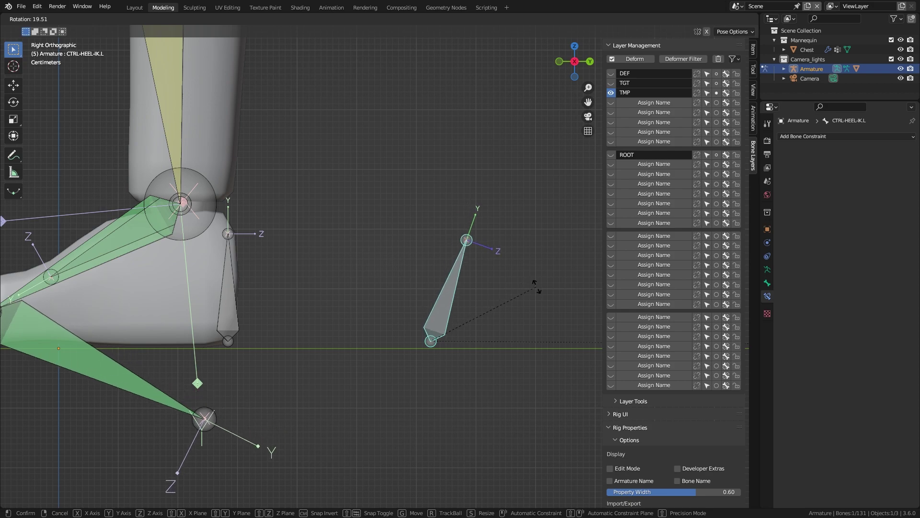
left_click(443, 280)
- Add a Limit Rotation constraint to CTRL-LEG-IK.L with Limit X enabled and the owner in Local Space
left_click(70, 285)
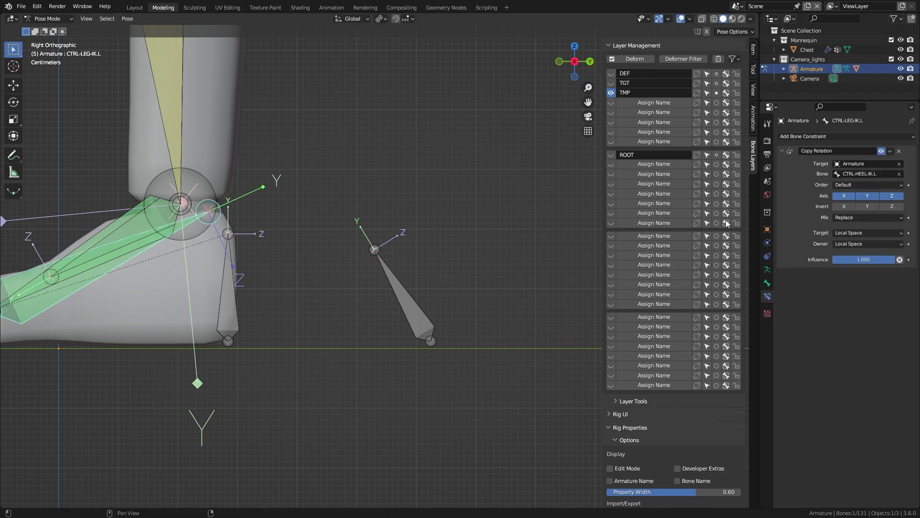
left_click(809, 138)
left_click(773, 218)
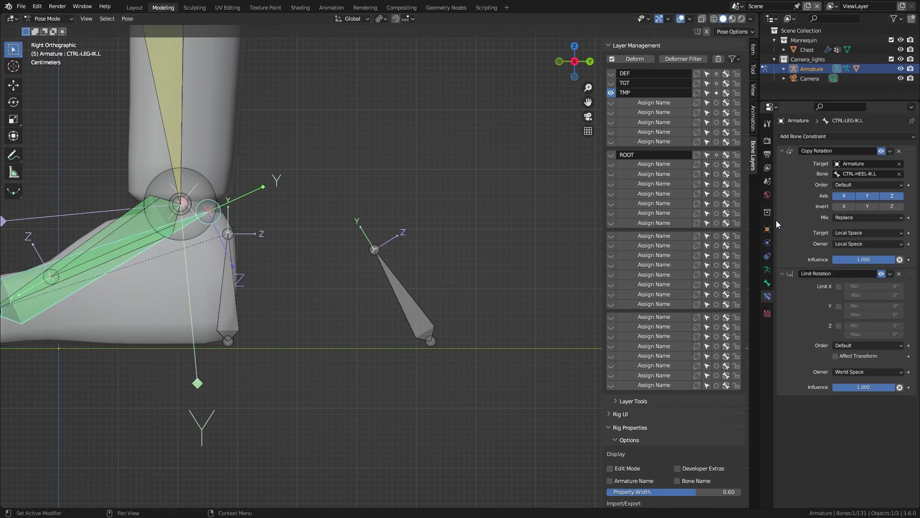
left_click(838, 286)
mouse_move(856, 295)
left_mouse_down()
mouse_move(837, 295)
mouse_move(845, 295)
left_mouse_up()
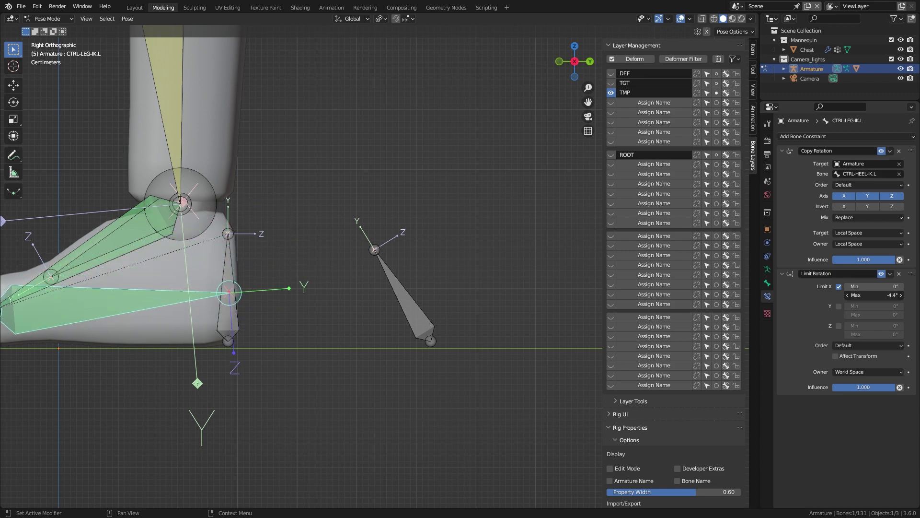
left_click(863, 372)
left_click(859, 415)
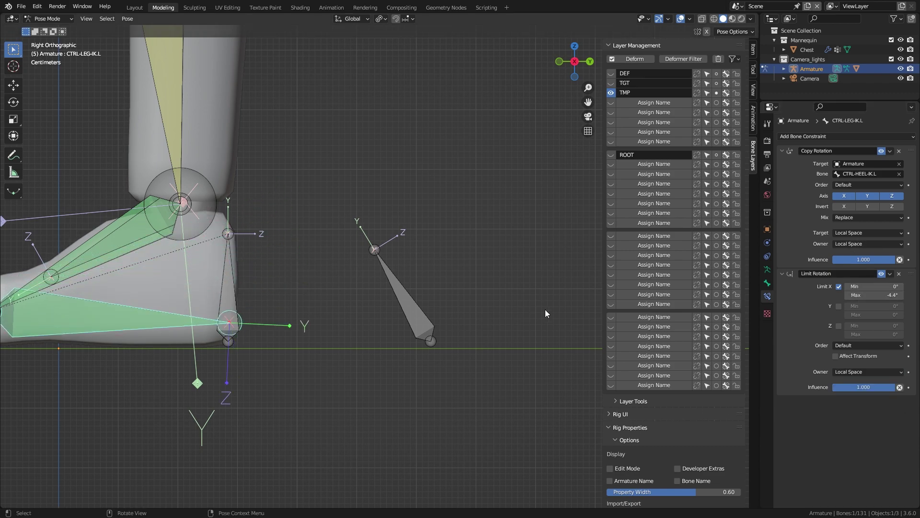
- Try limiting CTRL-LEG-IK.L's X rotation with Min 0° and Max -180°
mouse_move(860, 295)
left_mouse_down()
mouse_move(897, 295)
mouse_move(855, 286)
left_mouse_up()
left_click(879, 287)
type("0")
key("Return")
left_click(892, 297)
type("-18")
key("Return")
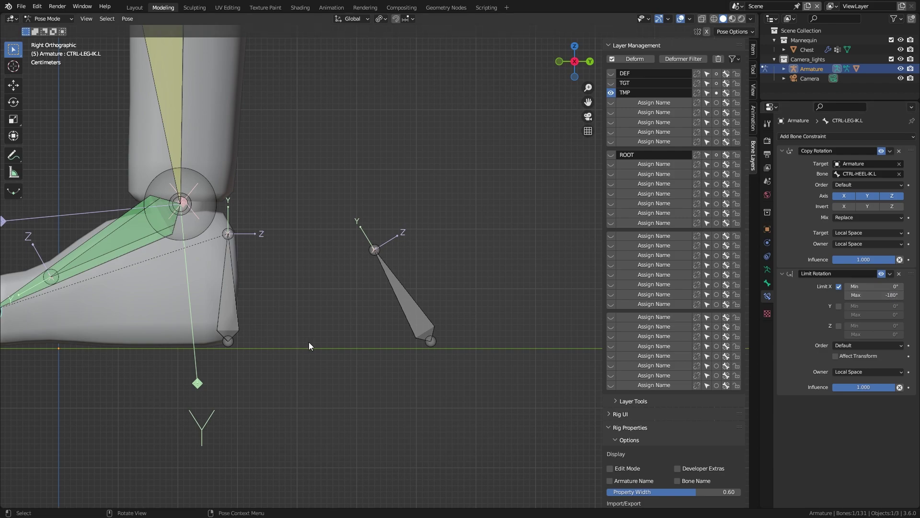
- Set the X limits of CTRL-LEG-IK.L's Limit Rotation constraint to Min -180° and Max 0°
middle_click_drag(101, 375, 355, 355)
scroll(259, 358, "down", 5)
mouse_move(872, 295)
left_mouse_down()
mouse_move(901, 295)
mouse_move(882, 295)
left_mouse_up()
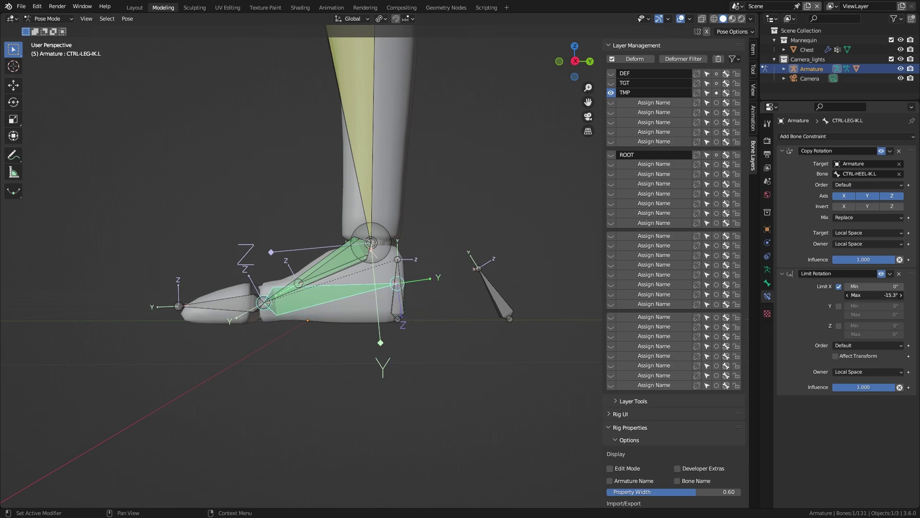
key("Return")
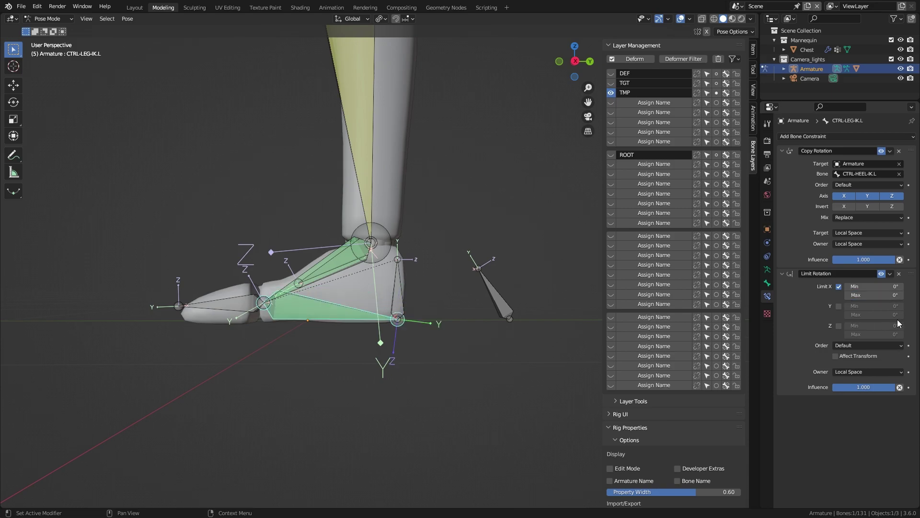
left_click(892, 286)
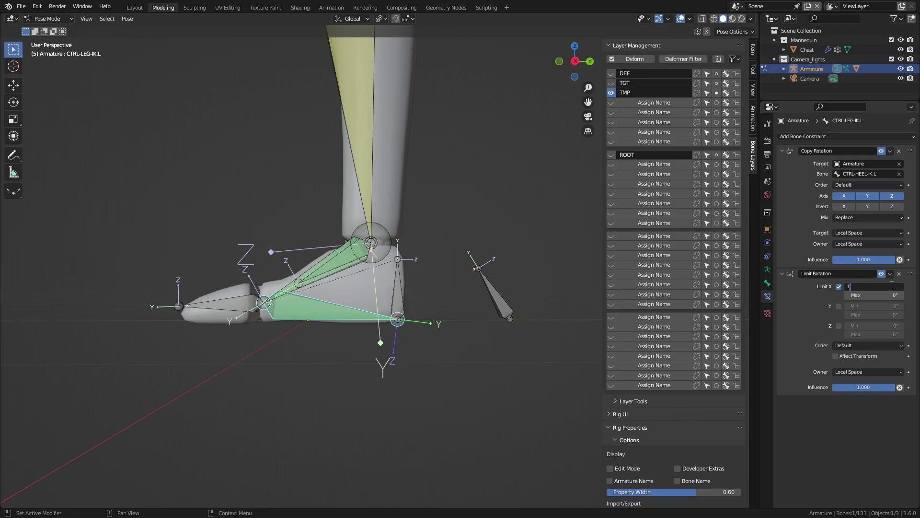
key("Return")
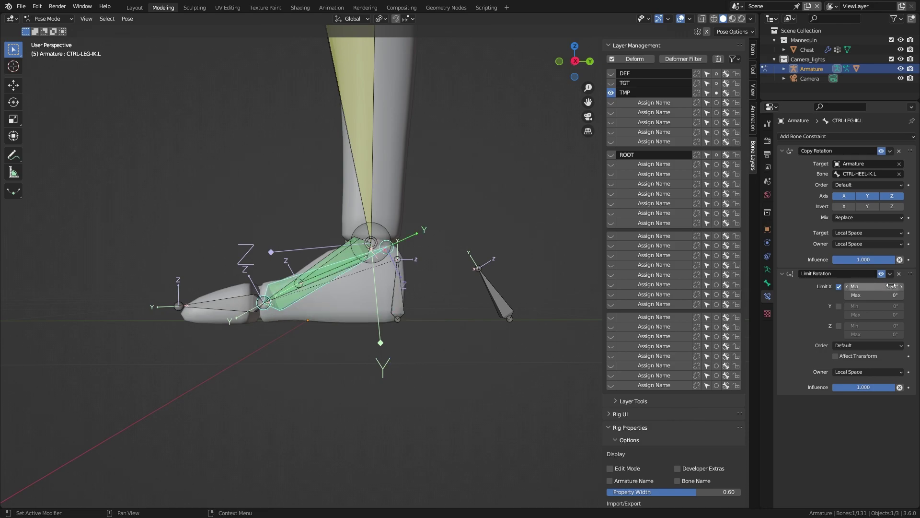
- Test the limited foot lift by rotating CTRL-HEEL-IK.L back and forth around the X axis
scroll(507, 264, "up", 4)
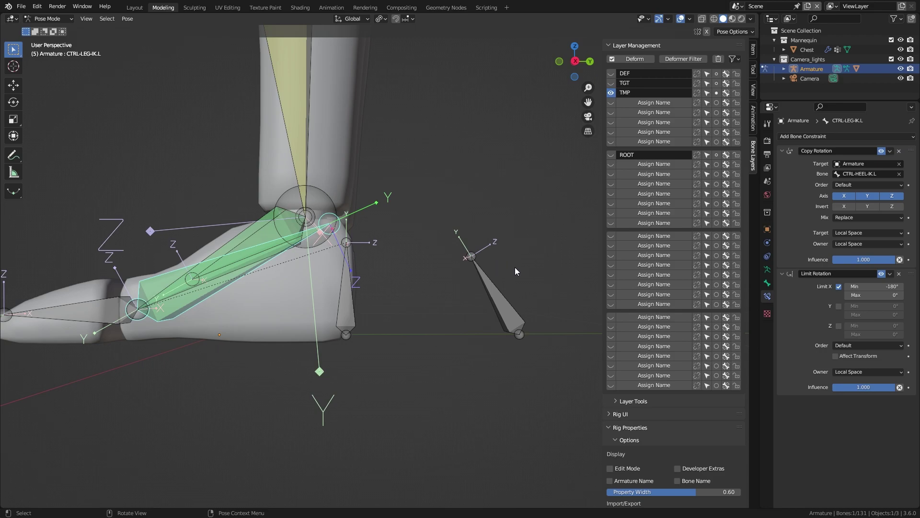
left_click(498, 288)
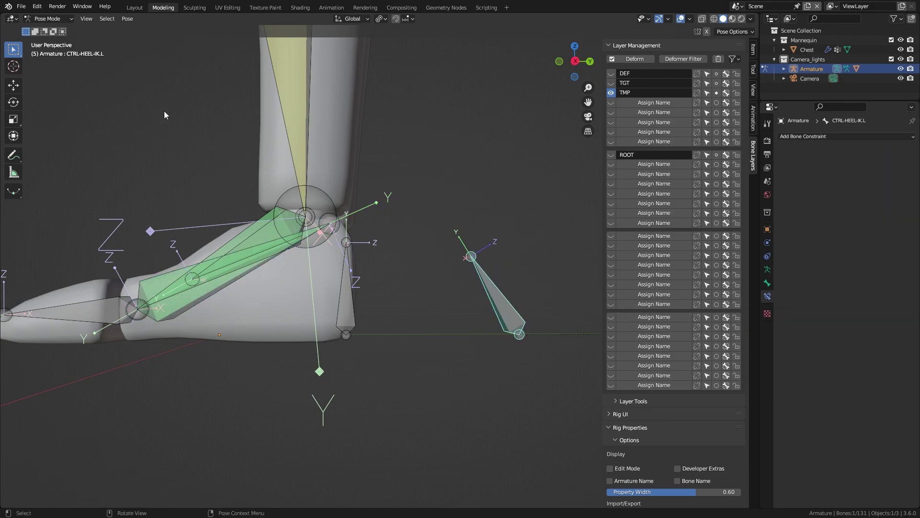
key("r")
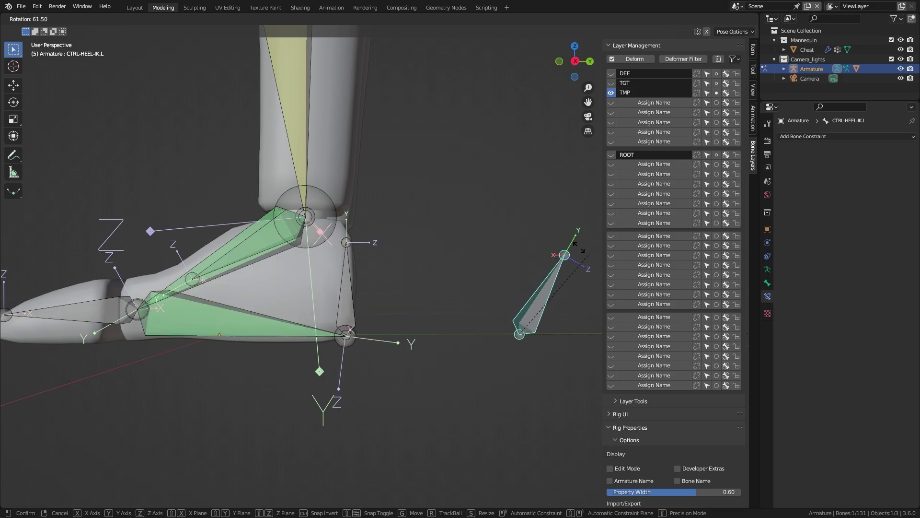
key("x")
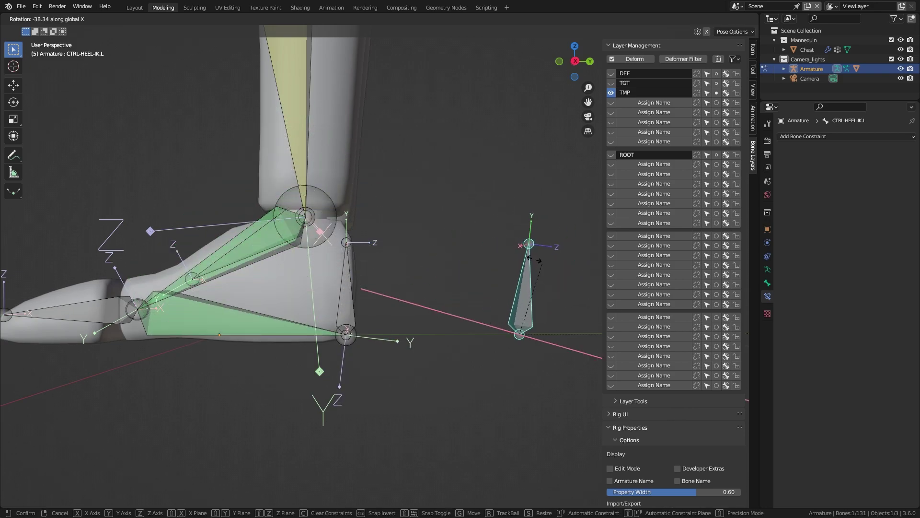
left_click(485, 255)
- Clear the pose transform of CTRL-HEEL-IK.L to return it to its upright rest position
middle_click_drag(485, 255, 383, 237, "shift")
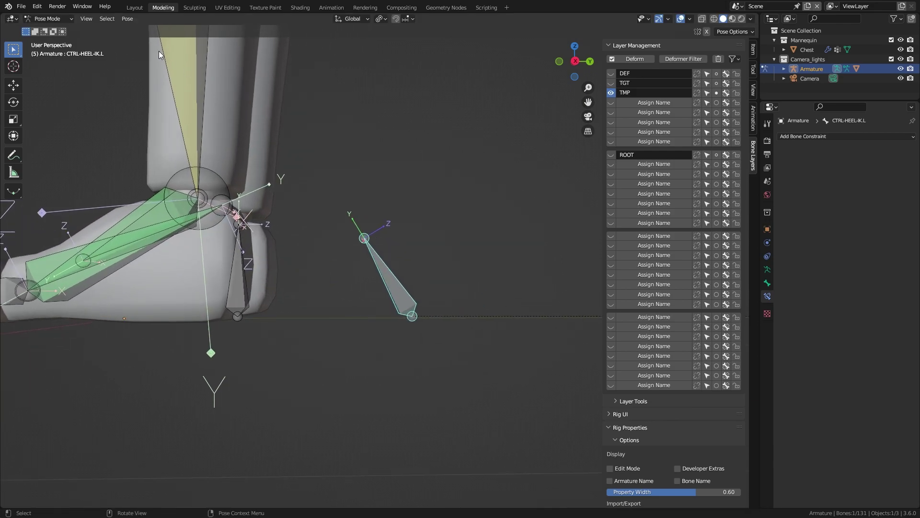
left_click(127, 18)
mouse_move(175, 43)
left_click(243, 64)
left_click(338, 259)
- Add a Copy Rotation constraint from CTRL-HEEL-IK.L to TGT-FOOT.L.002, with target and owner set to Local Space
left_click(413, 268)
left_click(244, 265, "shift")
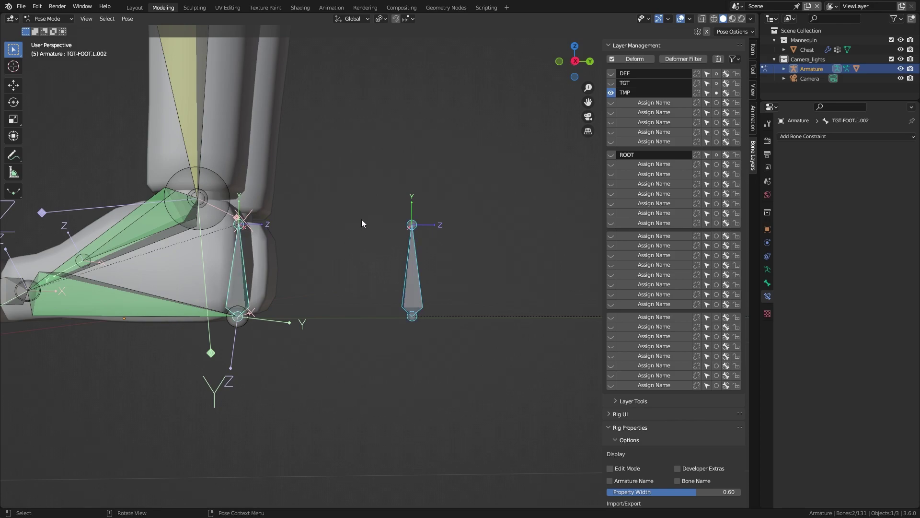
key("shift+ctrl+c")
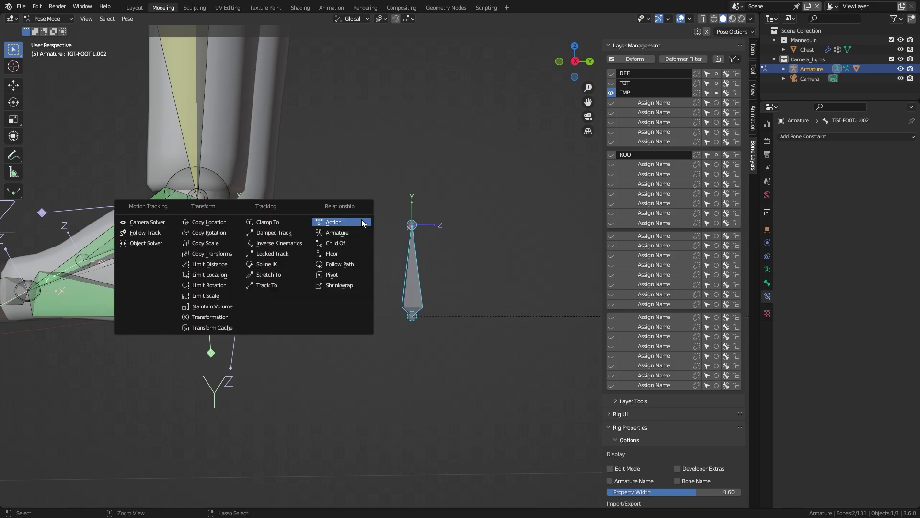
left_click(217, 232)
left_click(877, 233)
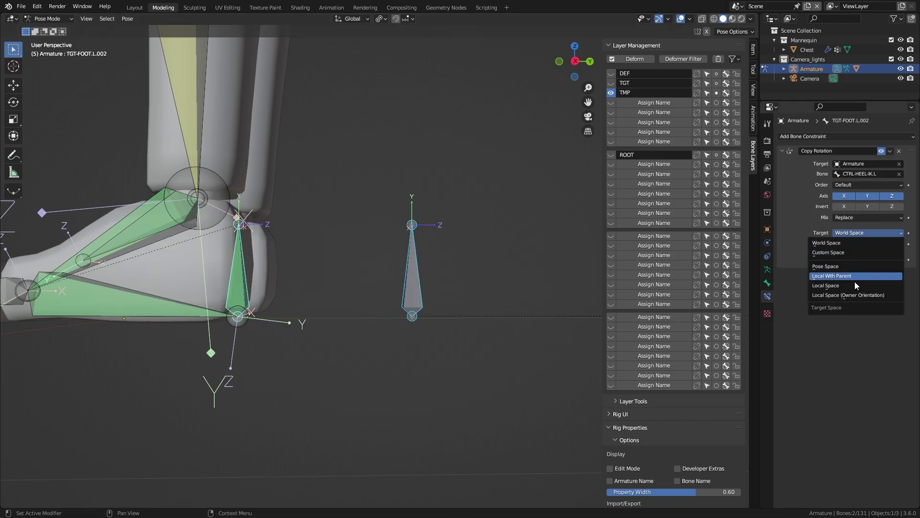
left_click(855, 285)
left_click(865, 243)
left_click(858, 295)
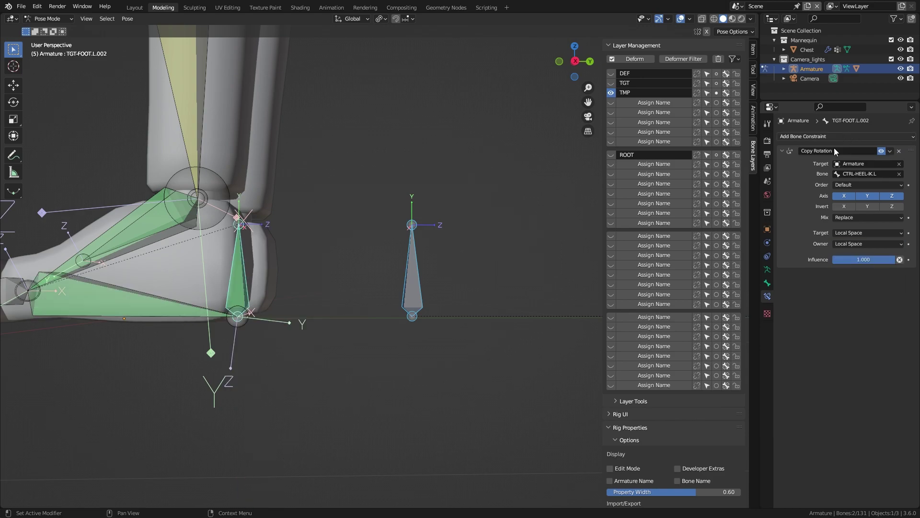
- Add a Limit Rotation constraint to TGT-FOOT.L.002 and rotate CTRL-HEEL-IK.L backward, away from the foot
left_click(838, 138)
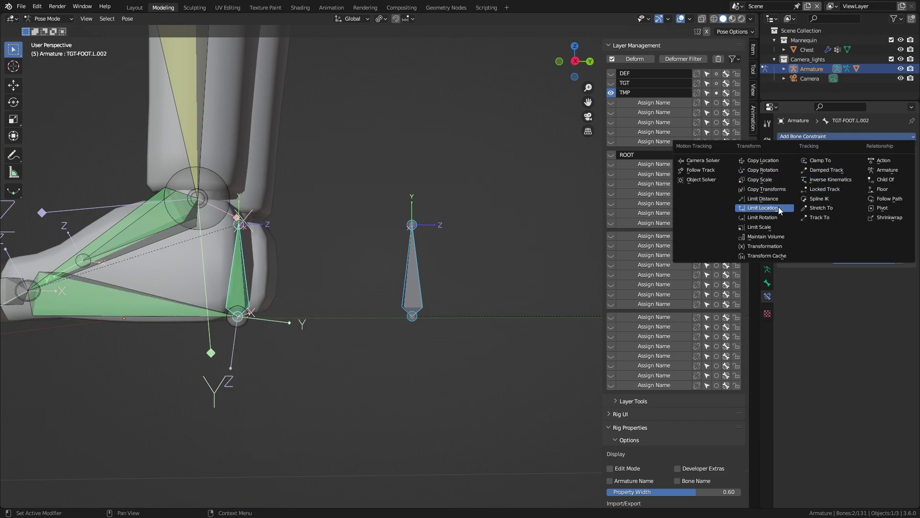
left_click(774, 218)
left_click(406, 245)
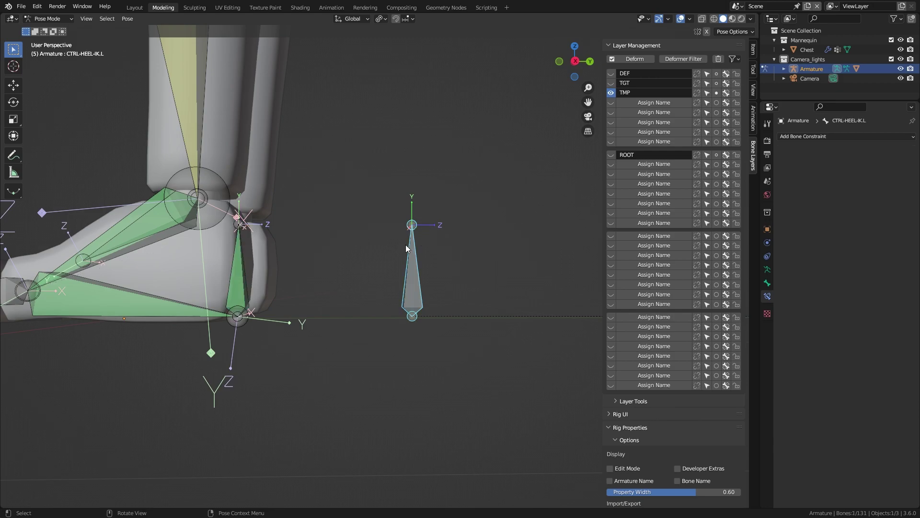
key("r")
left_click(429, 230)
key("r")
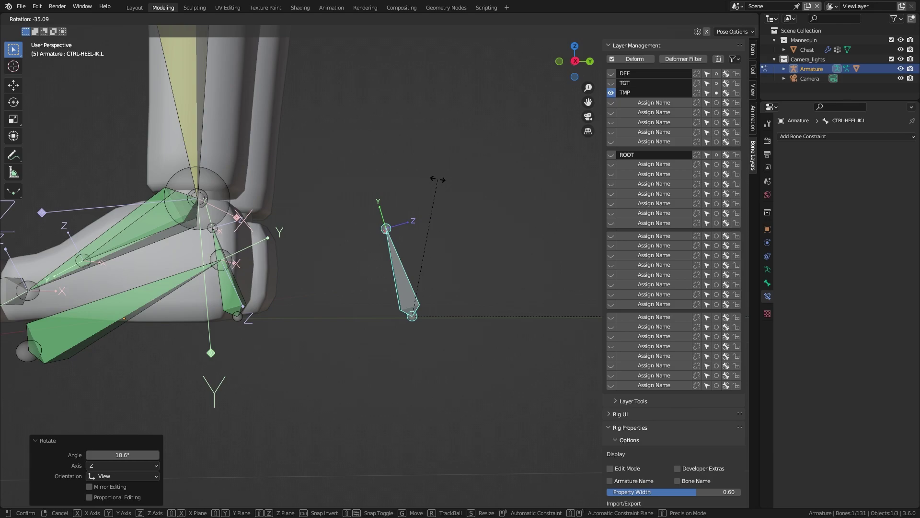
left_click(416, 255)
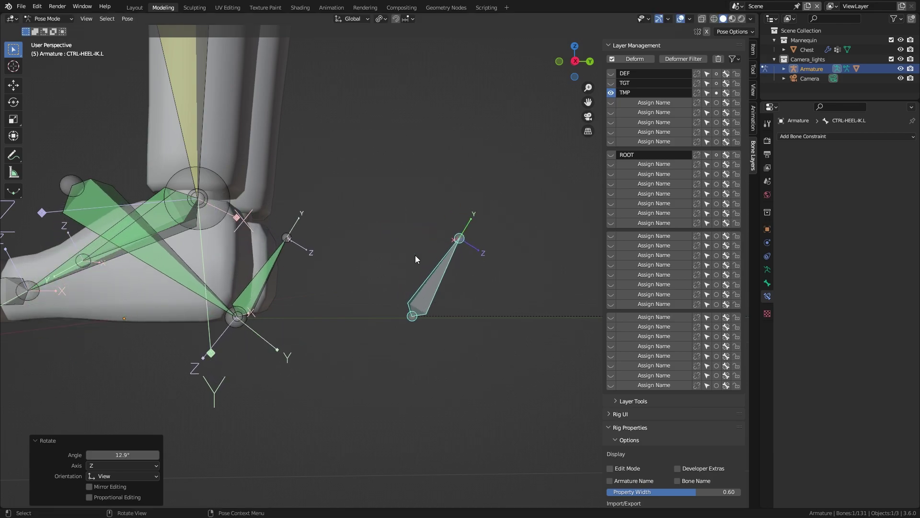
- Enable Limit X in the Limit Rotation constraint of TGT-FOOT.L.002 and set its owner to Local Space
left_click(256, 286)
left_click(839, 286)
left_click_drag(863, 286, 876, 303)
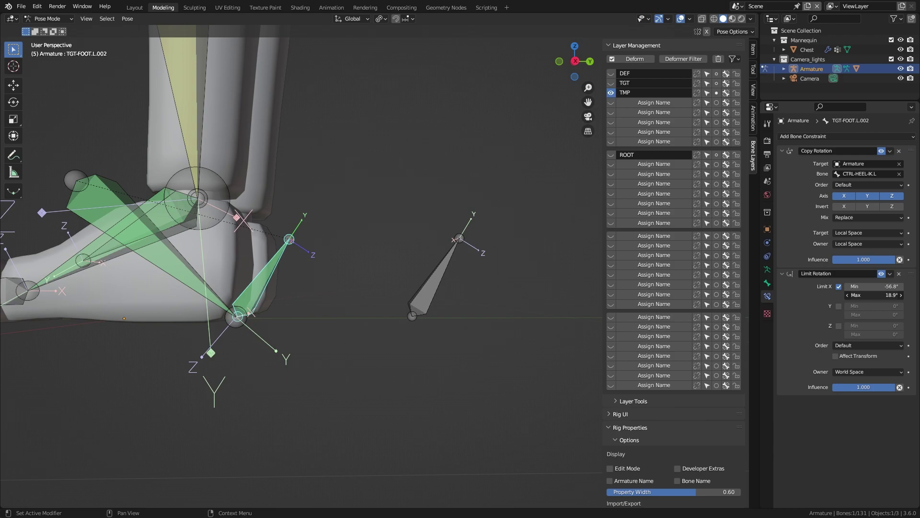
left_click(859, 373)
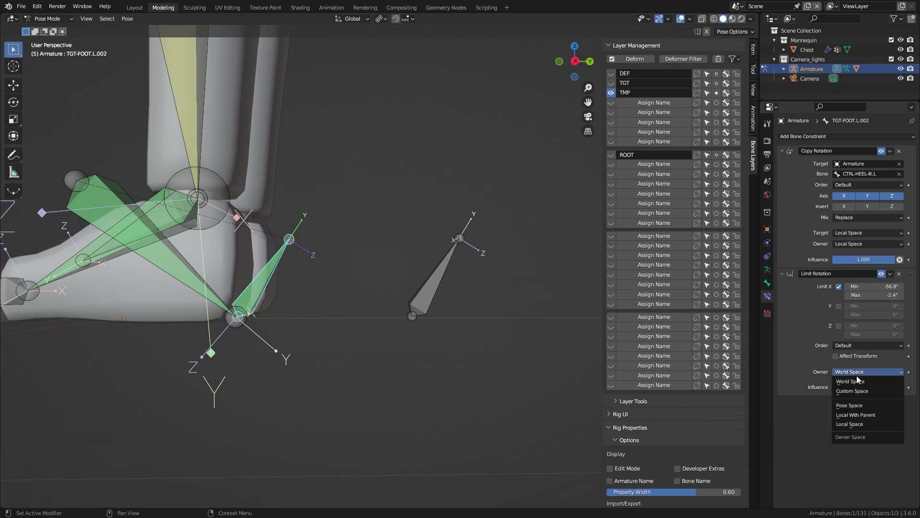
left_click(858, 424)
- Set the X rotation limit of TGT-FOOT.L.002 to a minimum of 0° and a maximum of 180°
mouse_move(866, 295)
left_mouse_down()
mouse_move(856, 294)
mouse_move(868, 295)
left_mouse_up()
left_click(858, 287)
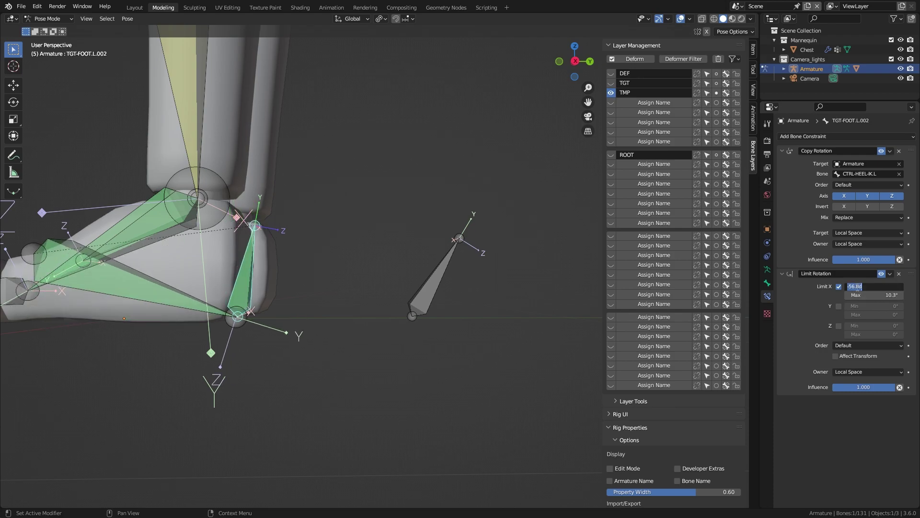
key("Return")
mouse_move(867, 295)
left_mouse_down()
mouse_move(855, 295)
mouse_move(865, 286)
mouse_move(868, 295)
left_mouse_up()
left_click(868, 296)
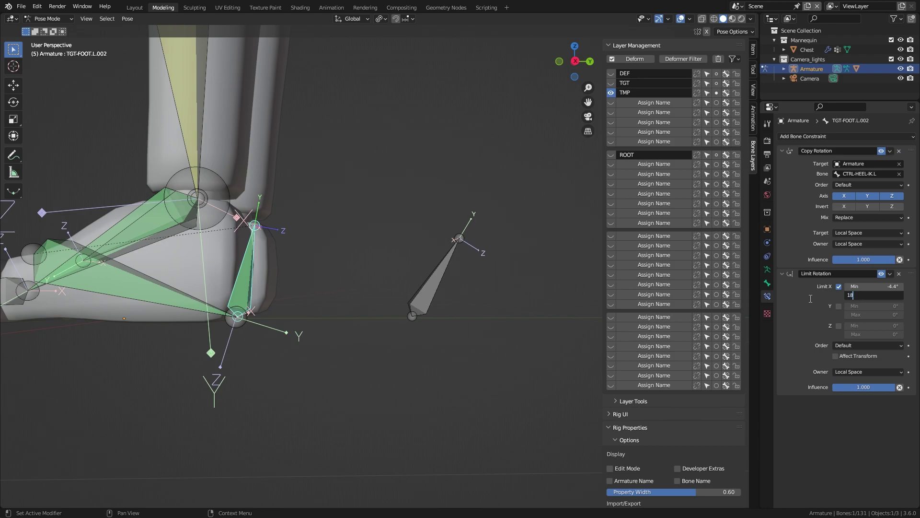
key("Return")
key("BackSpace")
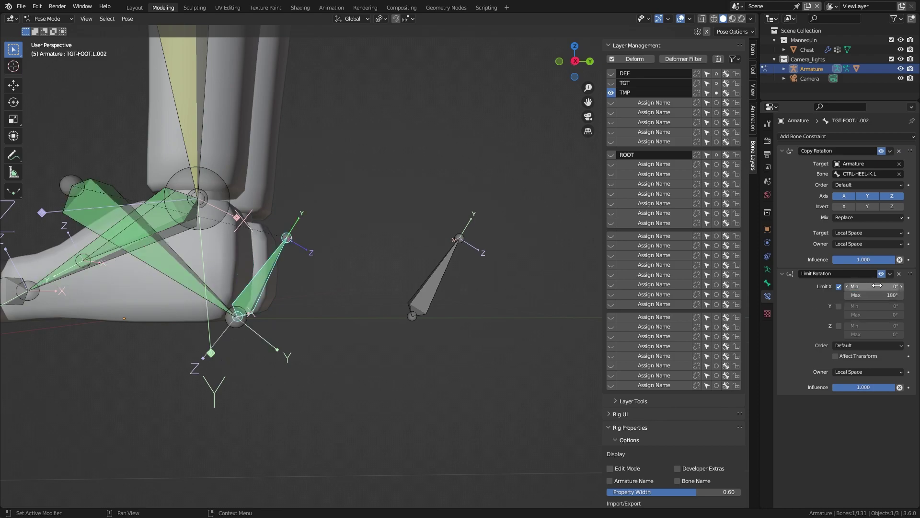
- Test the limited heel bone by rotating CTRL-HEEL-IK.L back and forth around the X axis, without keeping the rotation
left_click(434, 278)
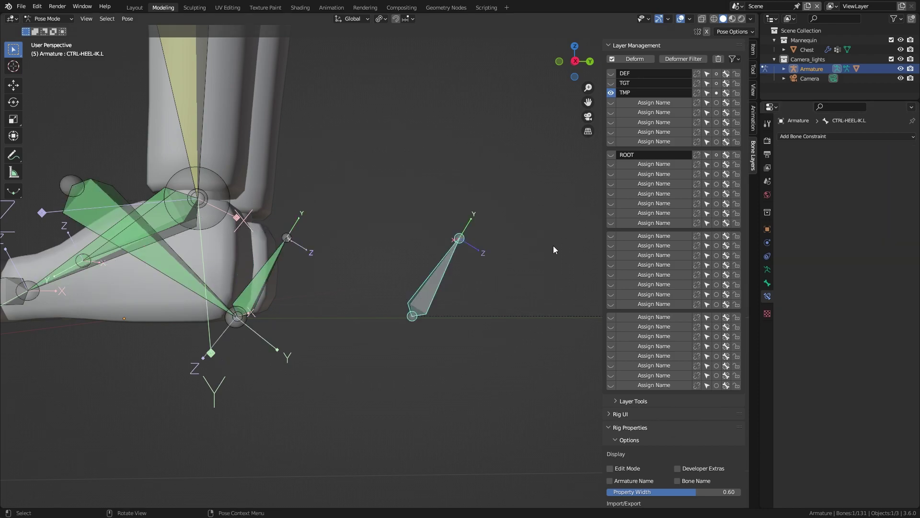
key("r")
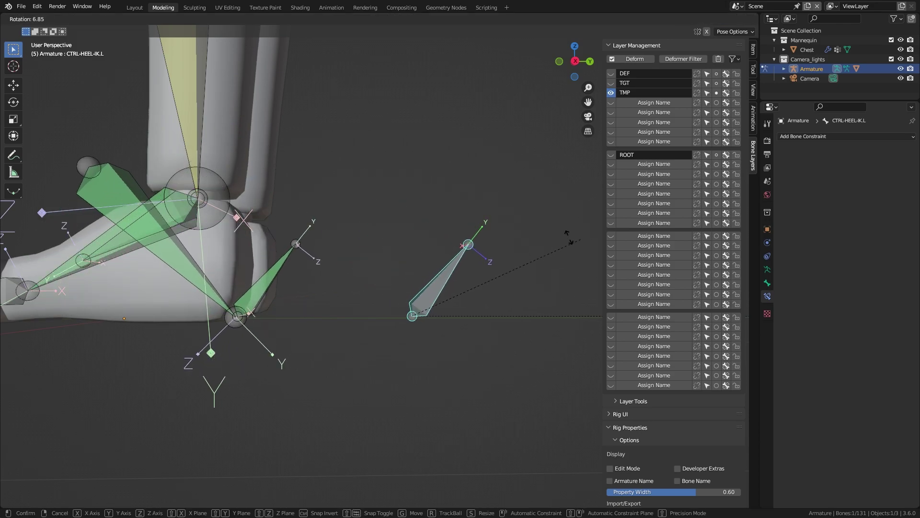
key("x")
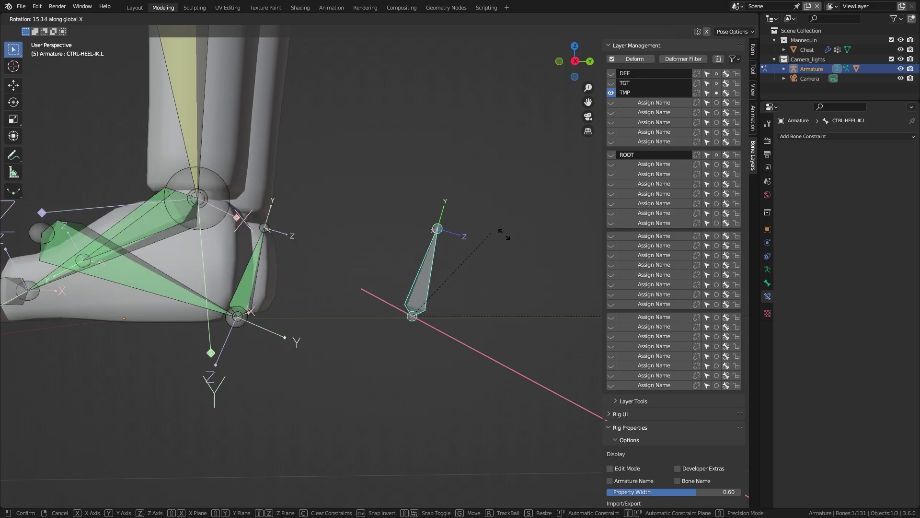
right_click(431, 229)
- Clear all pose transforms of CTRL-HEEL-IK.L
scroll(422, 277, "down", 3)
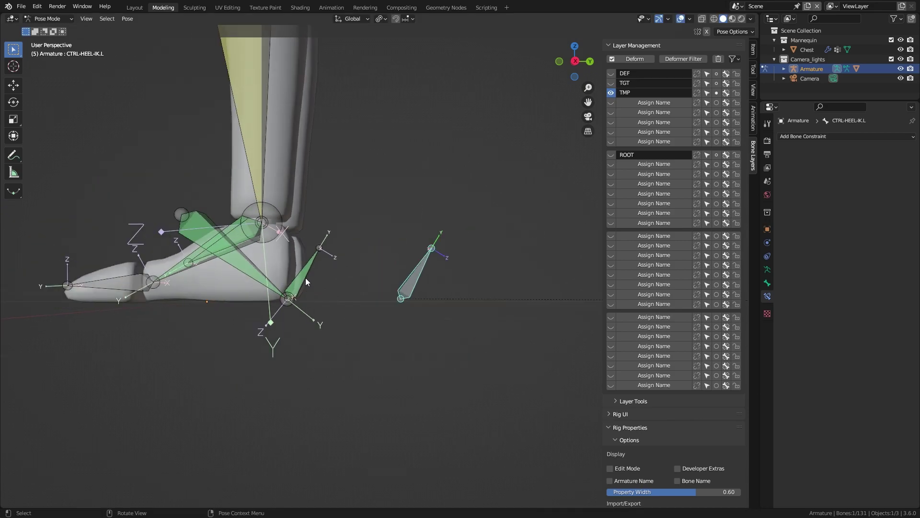
left_click(127, 18)
mouse_move(157, 39)
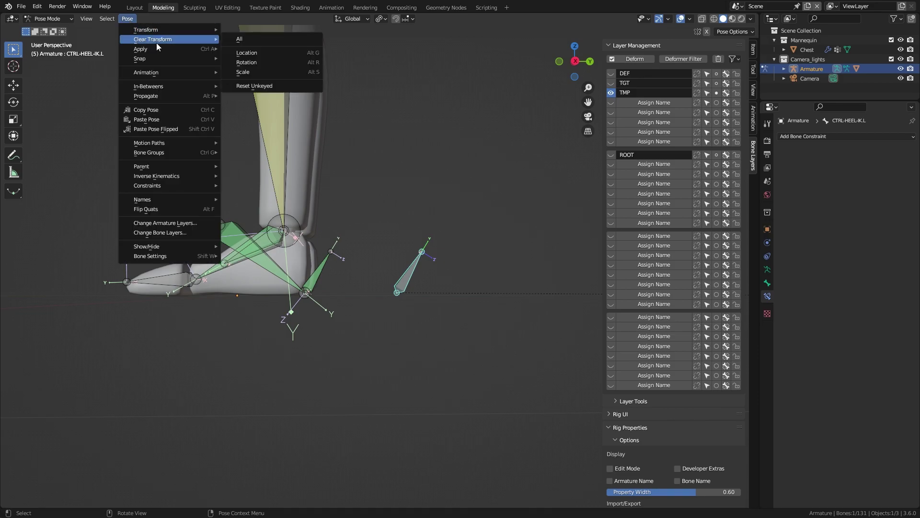
left_click(260, 39)
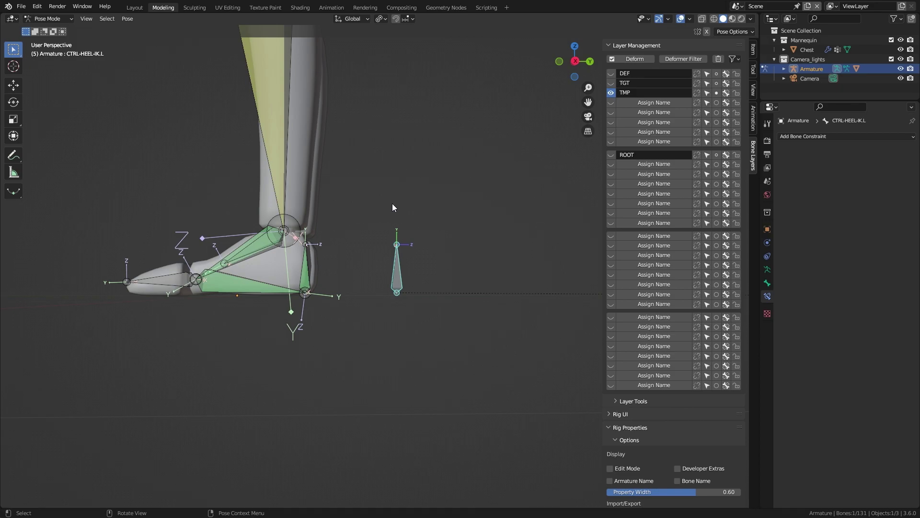
- Parent the foot bone TGT-FOOT.L to CTRL-LEG-IK.L in Edit Mode with Keep Offset, and return to Pose Mode
scroll(392, 200, "up", 5)
middle_click_drag(366, 255, 404, 281)
scroll(332, 294, "up", 4)
middle_click_drag(332, 291, 320, 282)
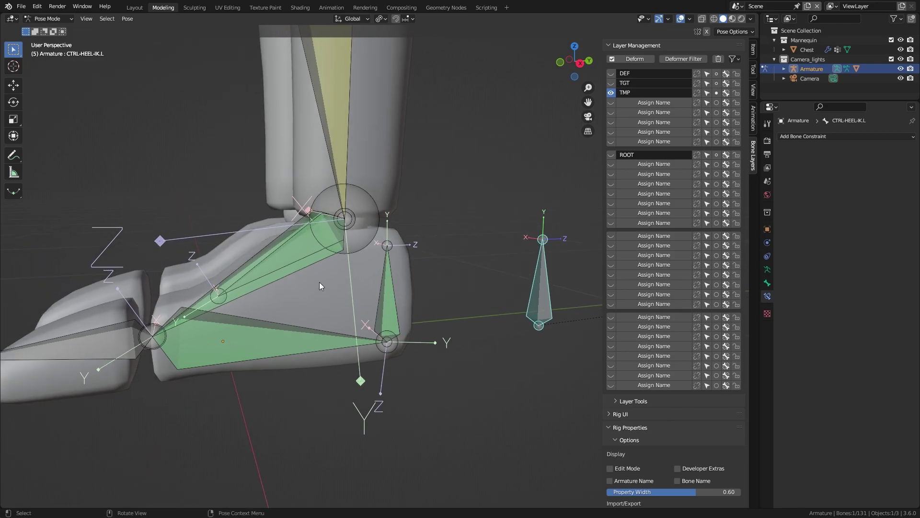
key("Tab")
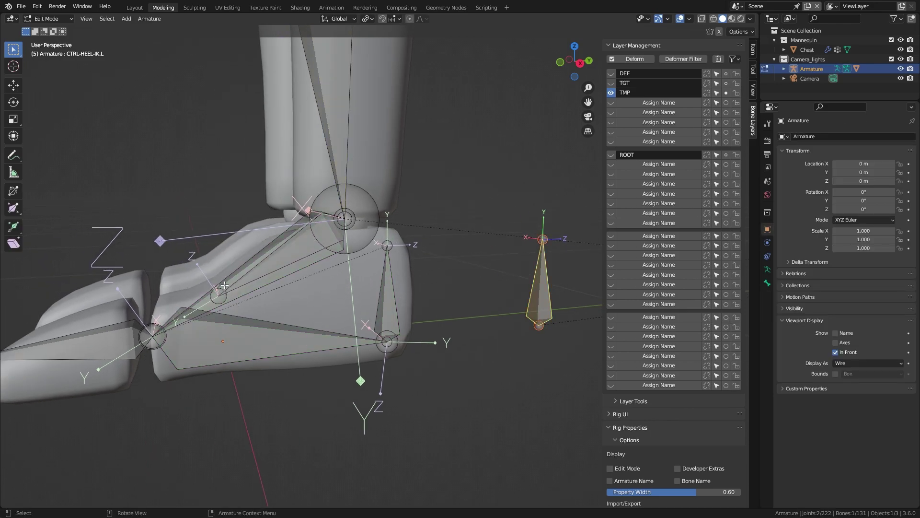
left_click(271, 338, "shift")
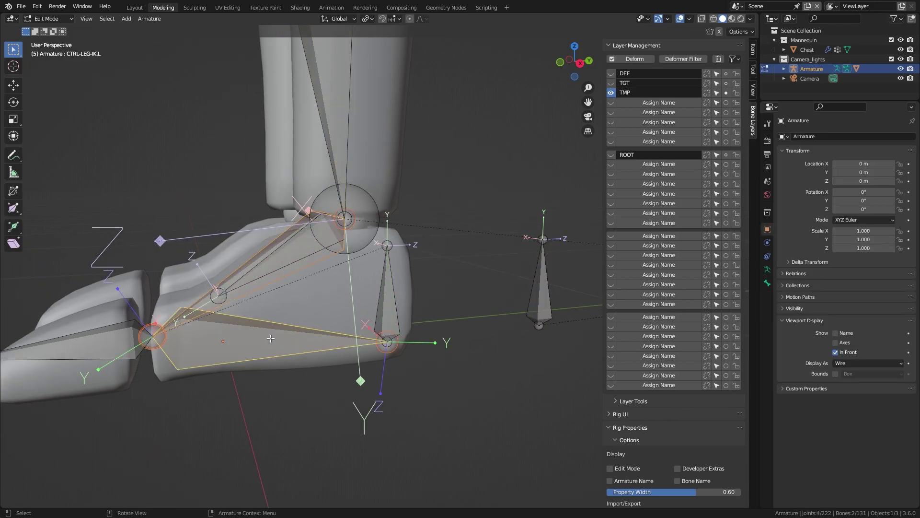
key("ctrl+p")
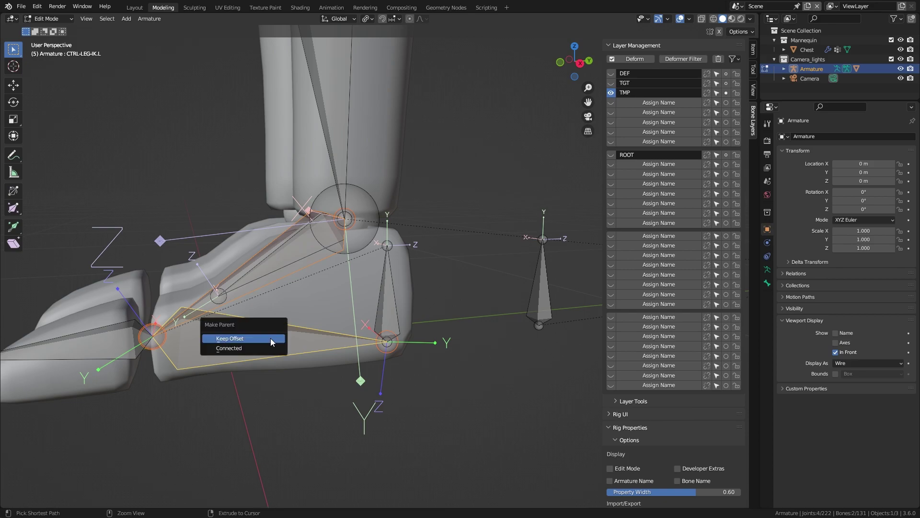
left_click(270, 338)
key("Tab")
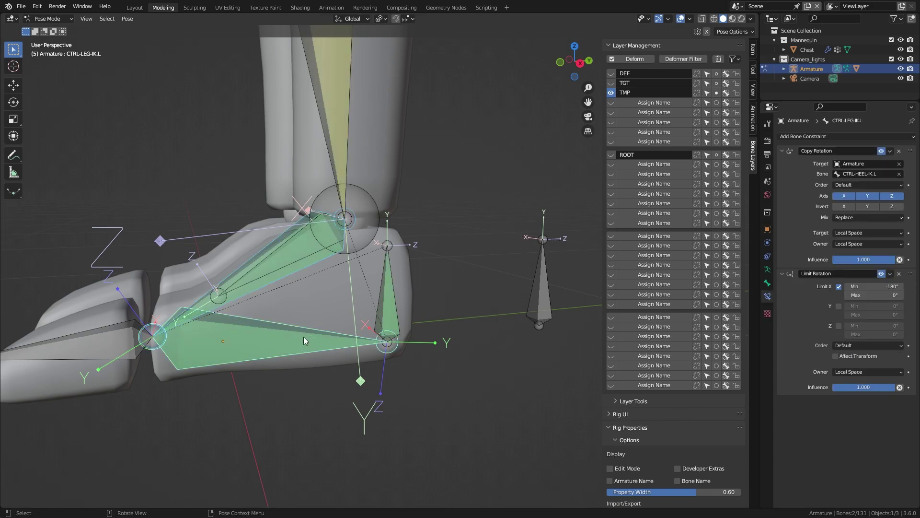
- Test the foot parenting by moving CTRL-LEG-IK.L, without keeping the move
key("g")
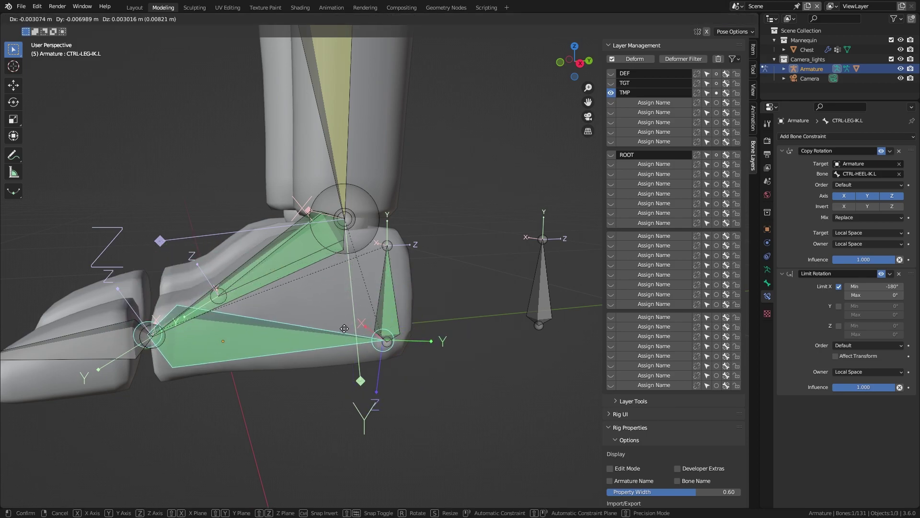
left_click(447, 311)
key("ctrl+Tab")
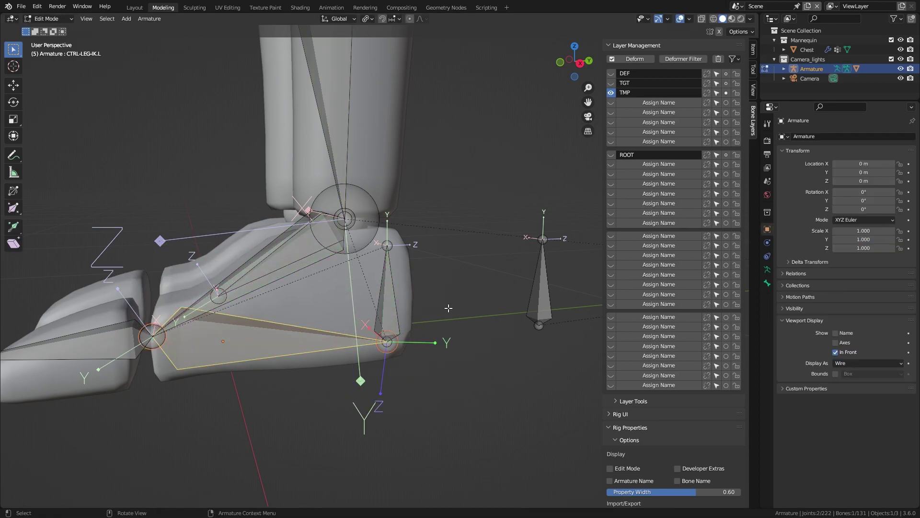
key("ctrl+Tab")
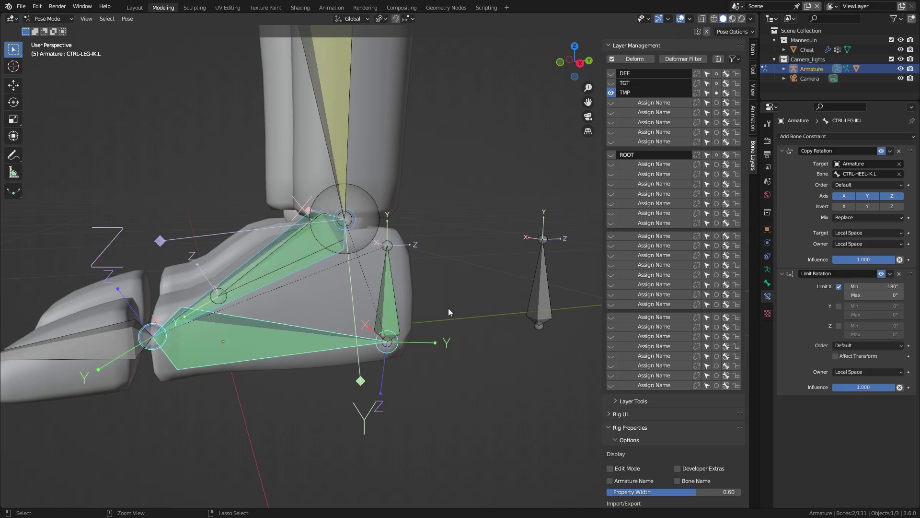
- Check the bones inside the foot by selecting TGT-FOOT.L and test-moving MCH-LEG-IK.L, cancelling each move
key("Tab")
key("alt+a")
left_click_drag(468, 283, 267, 290, "alt")
left_click(268, 277)
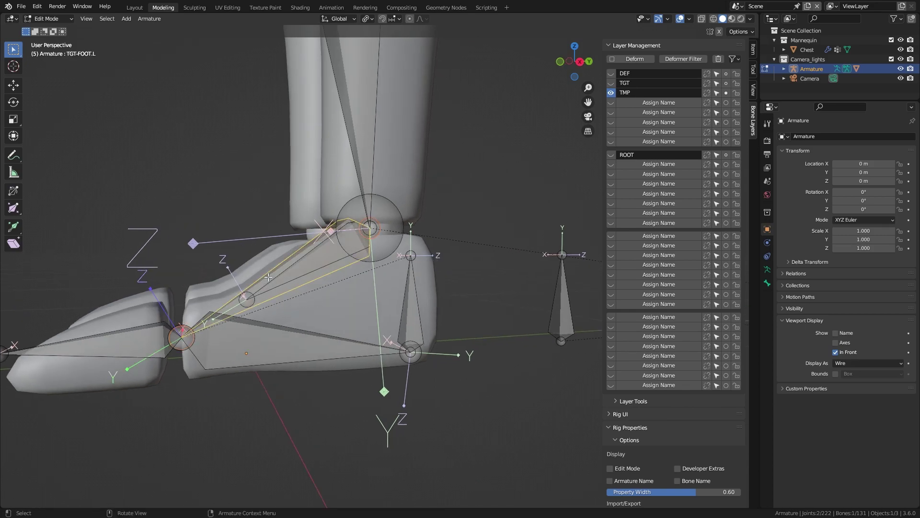
key("ctrl+Tab")
left_click(343, 279)
key("g")
key("Escape")
left_click(324, 252)
key("g")
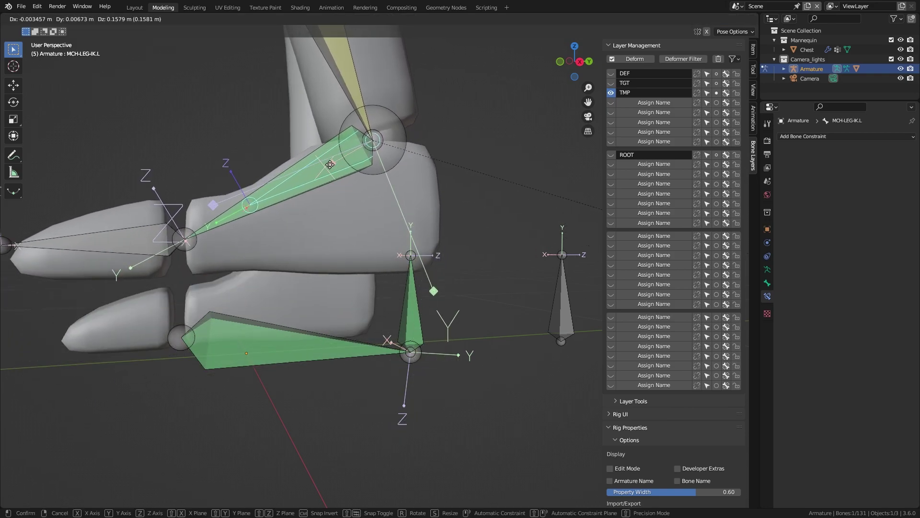
key("Escape")
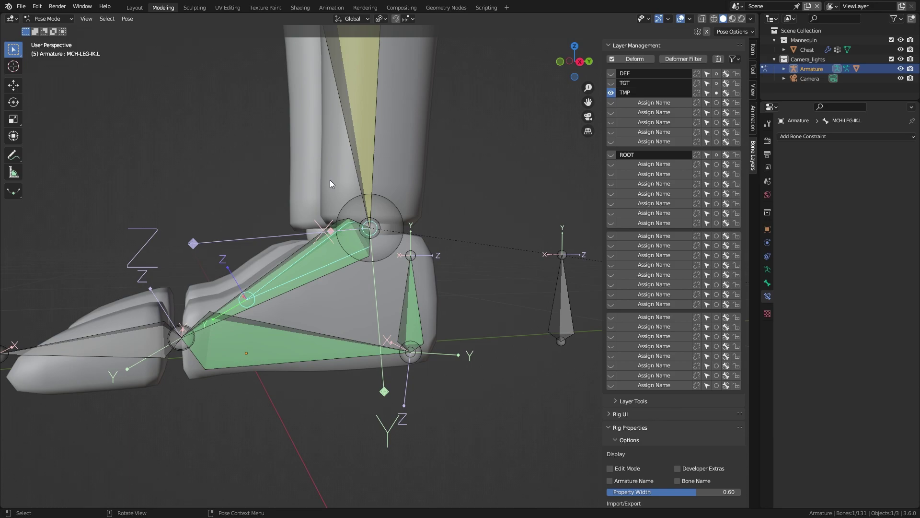
key("g")
key("Escape")
- Parent MCH-LEG-IK.L to CTRL-LEG-IK.L with Keep Offset and test the result by moving CTRL-LEG-IK.L in Pose Mode
key("Tab")
left_click(295, 342, "shift")
key("ctrl+p")
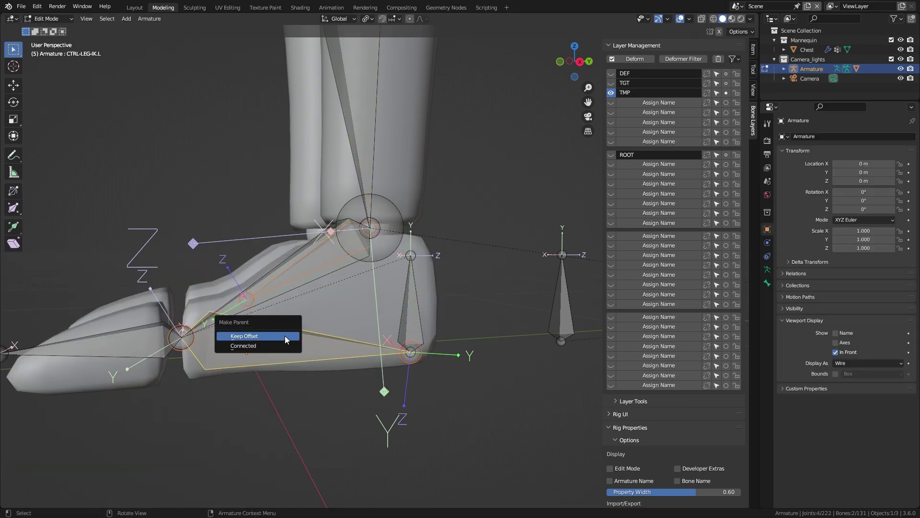
left_click(285, 336)
key("Tab")
key("g")
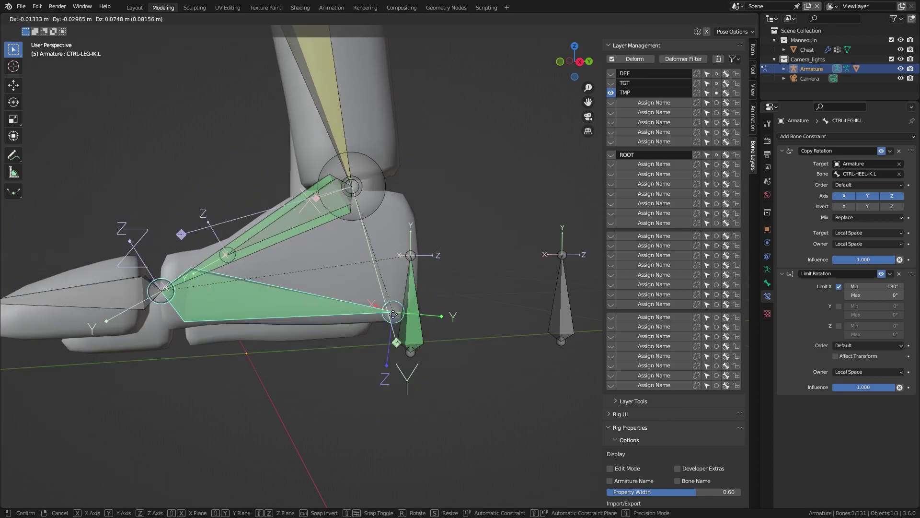
left_click(401, 277)
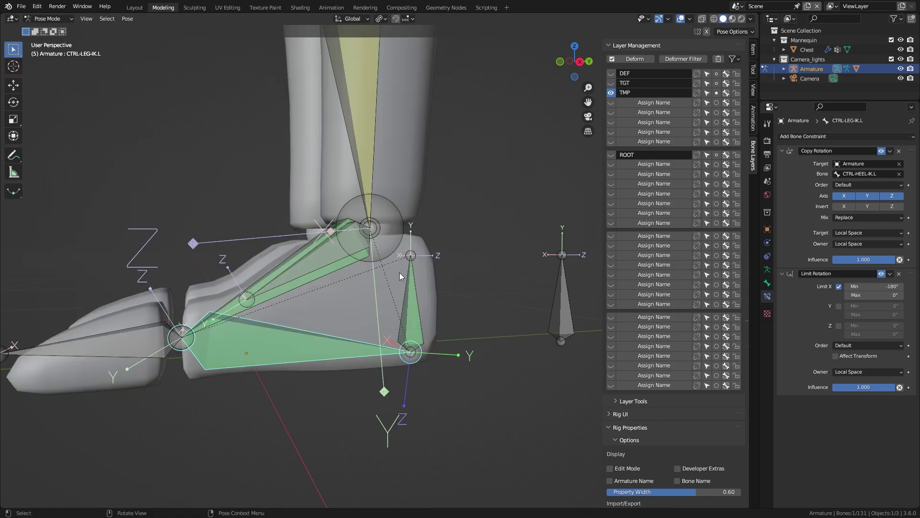
- Examine the heel bone TGT-FOOT.L.002 and its placement relative to CTRL-LEG-IK.L from the side, front and above in Edit Mode
key("Tab")
left_click(418, 305)
left_click(326, 352)
left_click(415, 306)
left_click_drag(489, 306, 455, 302, "alt")
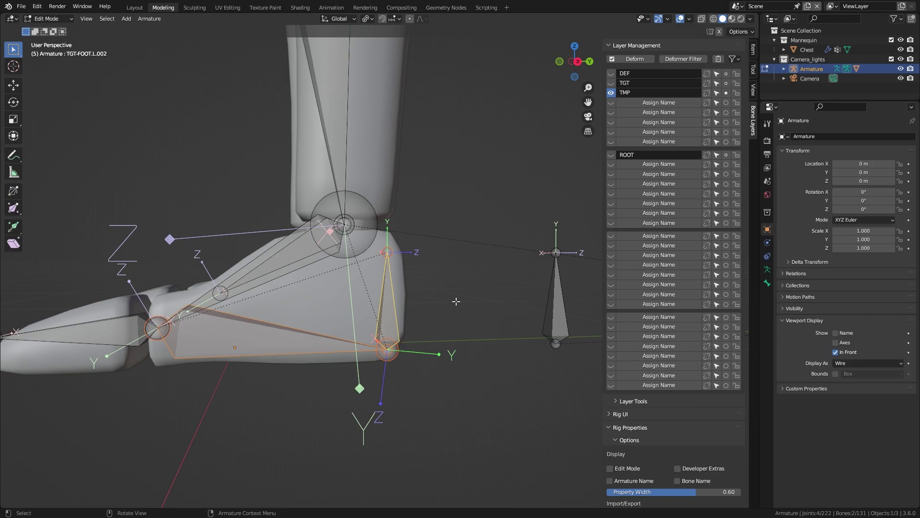
left_click(461, 287)
left_click(390, 288)
left_click_drag(459, 339, 458, 312, "alt")
scroll(372, 317, "down", 5)
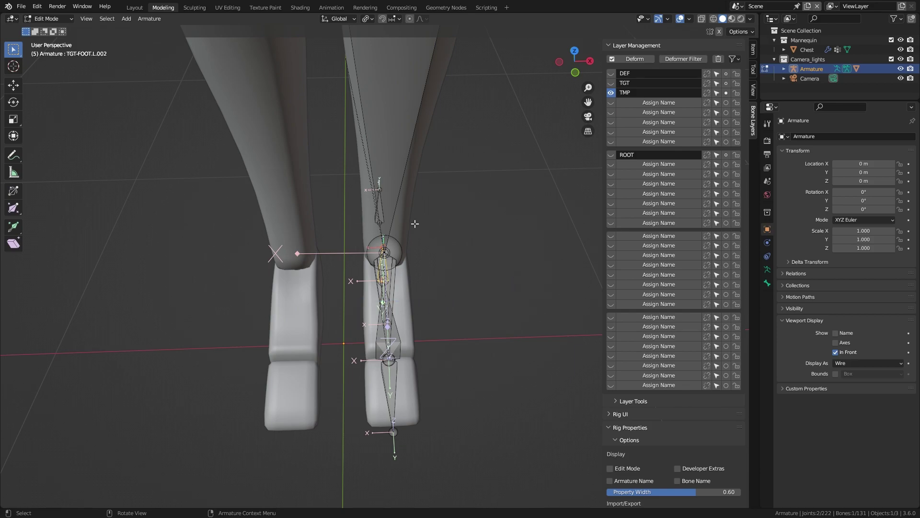
left_click_drag(418, 282, 458, 228, "alt")
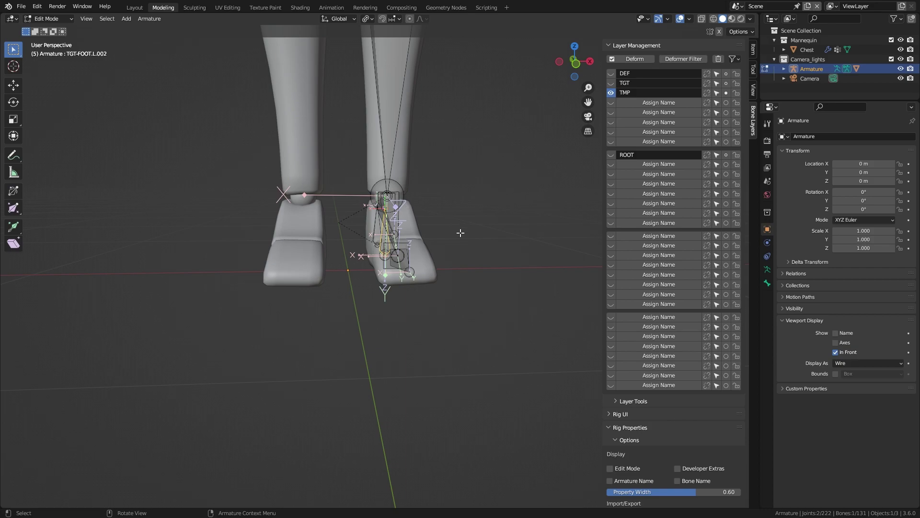
left_click_drag(461, 233, 399, 286, "alt")
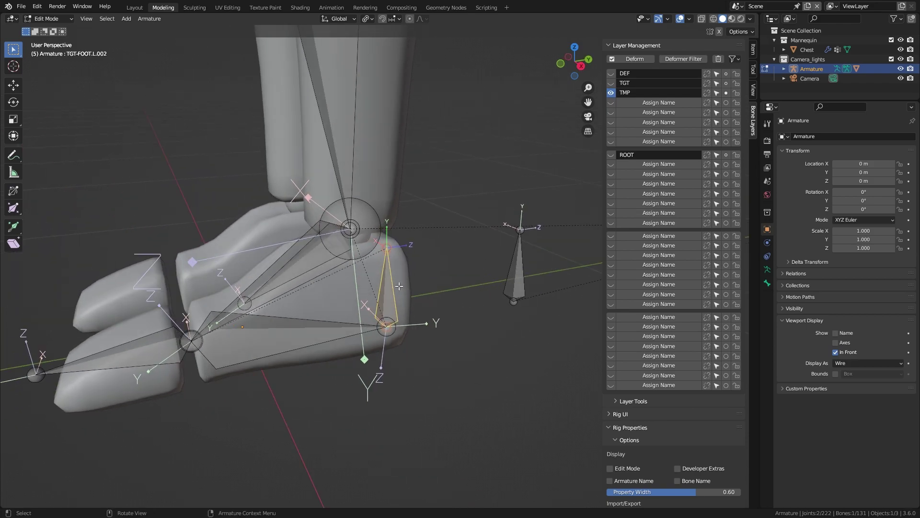
middle_click_drag(414, 275, 437, 272)
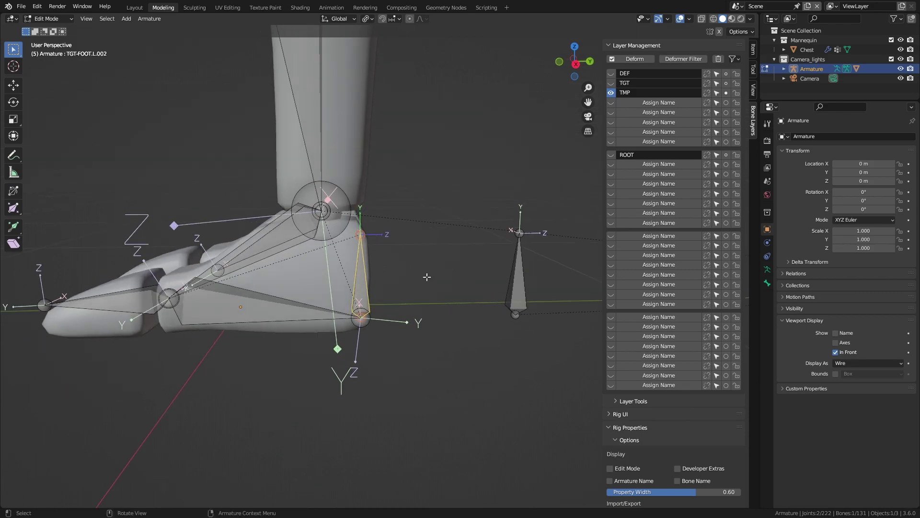
- Test-move CTRL-LEG-IK.L in Pose Mode to check which heel bones follow it, and cancel the move
key("ctrl+Tab")
left_click(299, 312)
key("g")
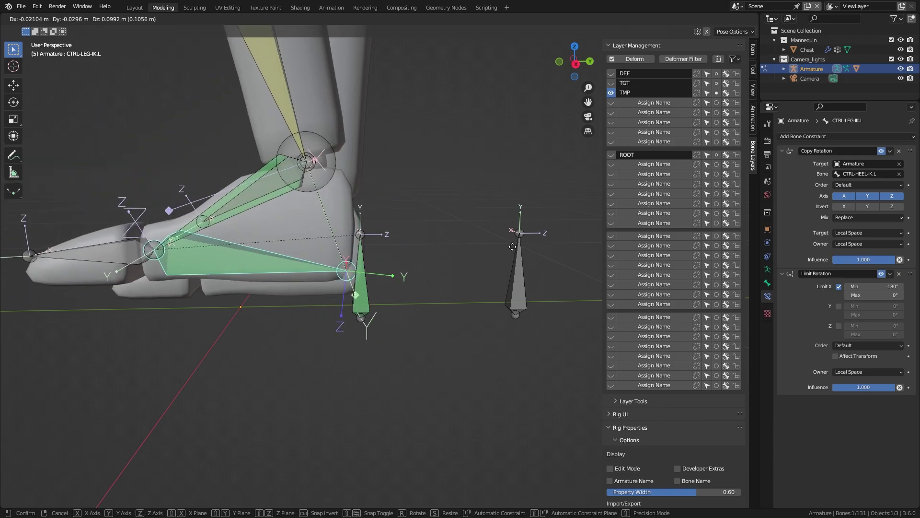
right_click(527, 281)
- Parent the heel control CTRL-HEEL-IK.L to CTRL-LEG-IK.L in Edit Mode with Keep Offset
key("Tab")
left_click(526, 282)
left_click(316, 319, "ctrl")
key("ctrl+p")
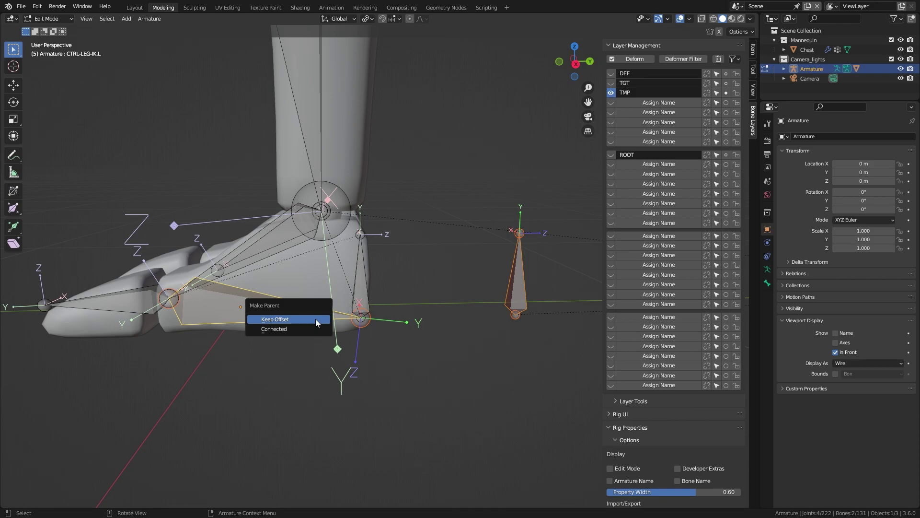
left_click(315, 319)
- Parent the heel bone TGT-FOOT.L.002 to CTRL-LEG-IK.L with Keep Offset
left_click(393, 278)
left_click(246, 311, "shift")
key("ctrl+p")
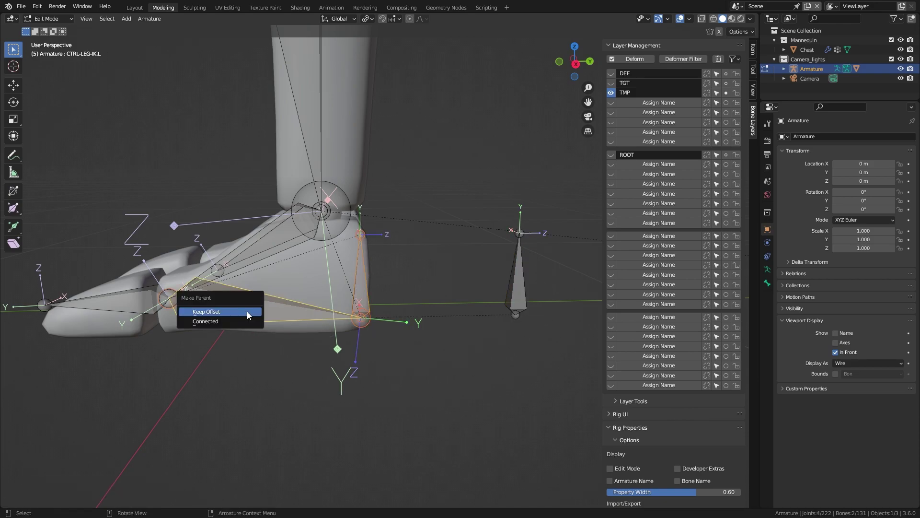
left_click(246, 312)
- Test-move and rotate CTRL-LEG-IK.L in Pose Mode to check how the foot and heel bones follow it
key("ctrl+Tab")
key("g")
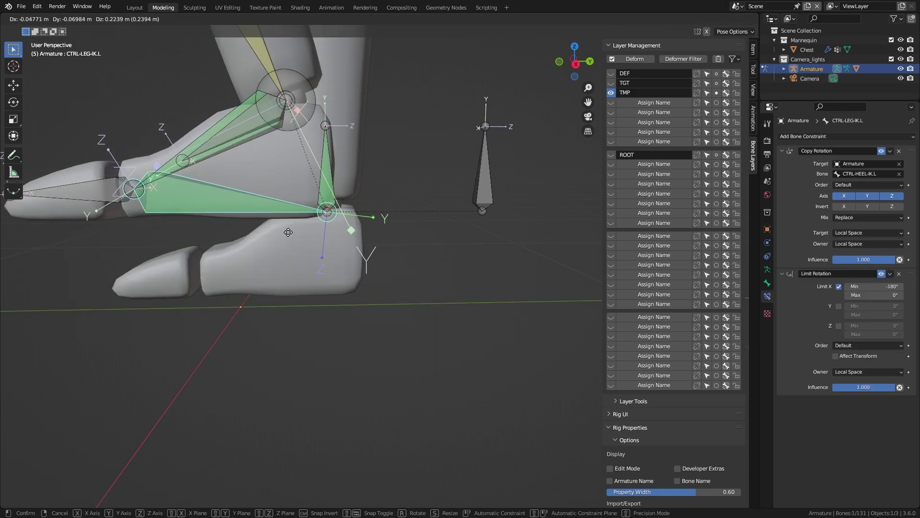
left_click(462, 281)
key("r")
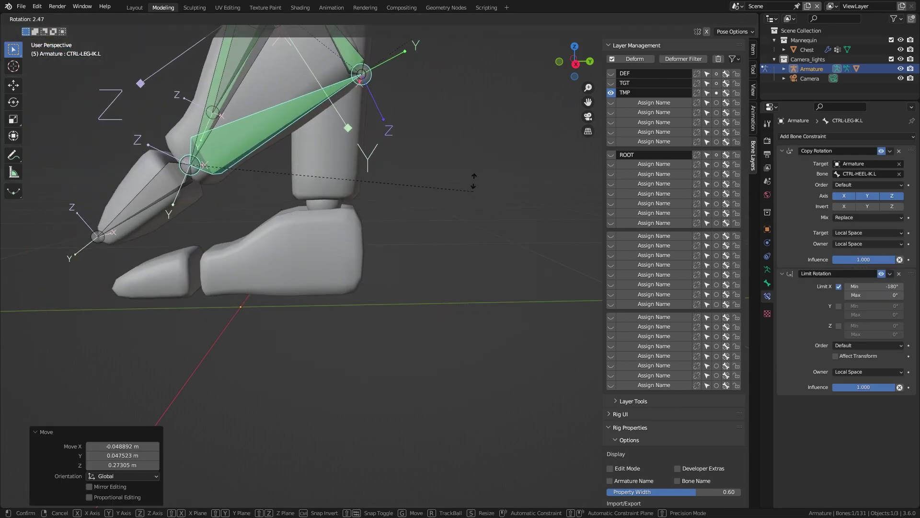
left_click(463, 203)
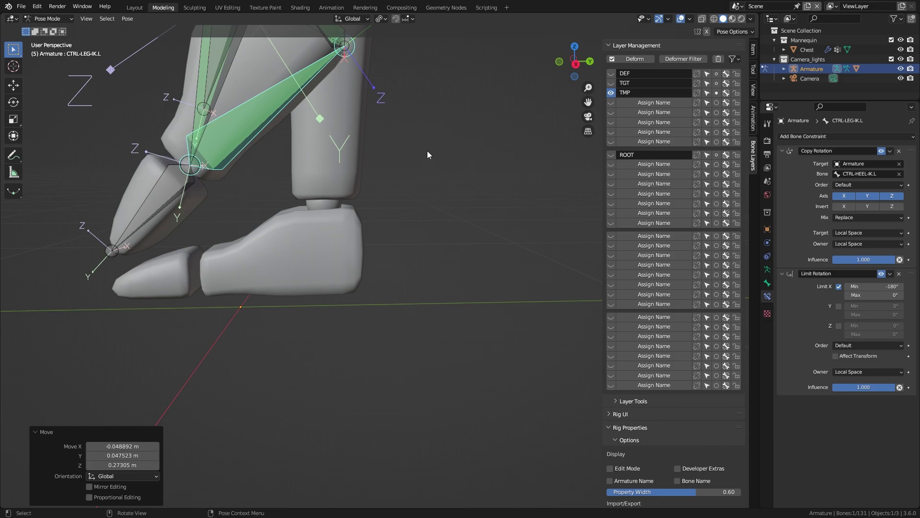
- Clear all transforms of CTRL-LEG-IK.L and of the bones linked to TGT-FOOT.L.002
left_click(127, 18)
mouse_move(151, 34)
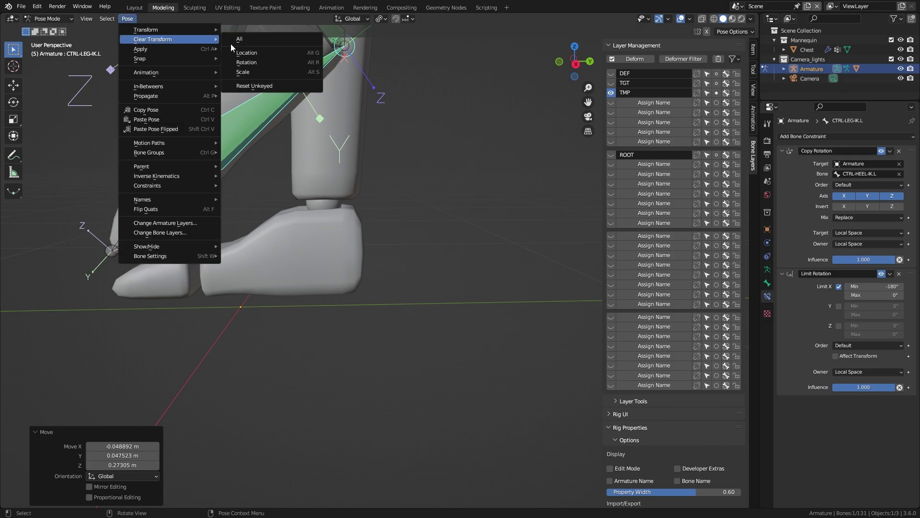
left_click(260, 38)
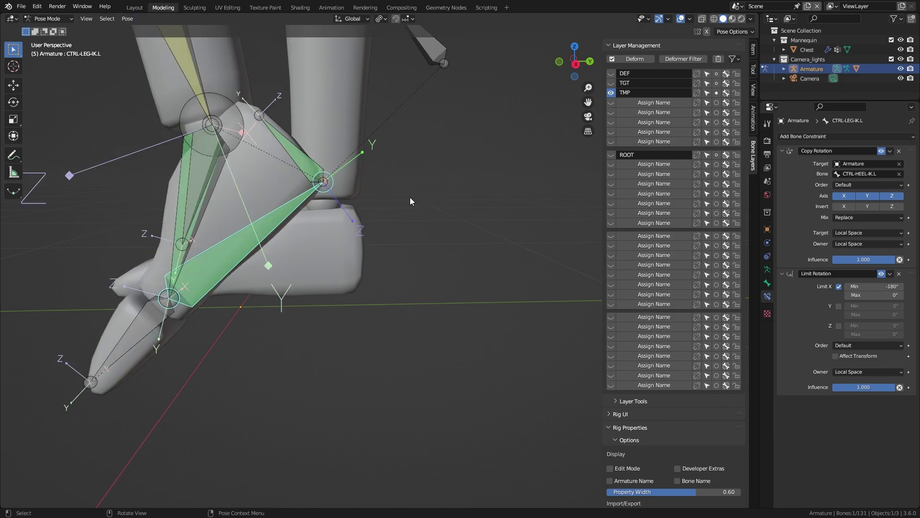
left_click(304, 160)
key("ctrl+l")
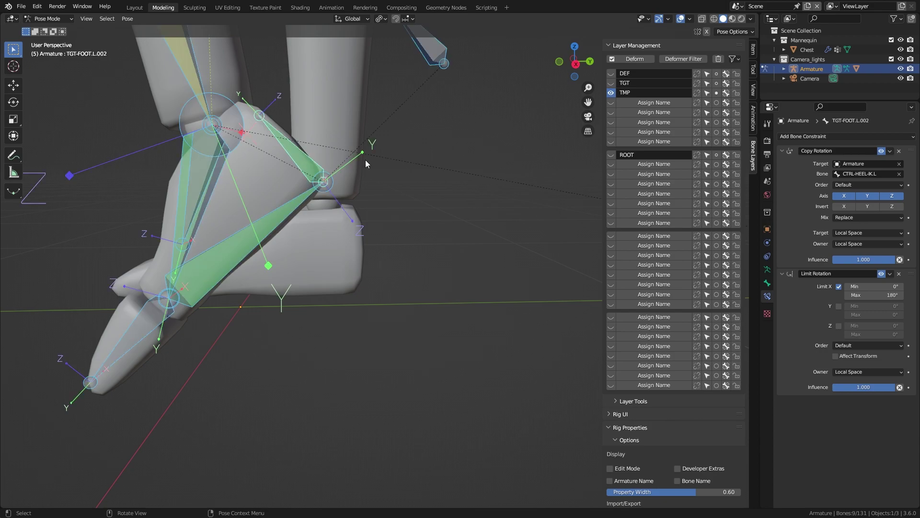
left_click(136, 18)
mouse_move(150, 37)
left_click(232, 40)
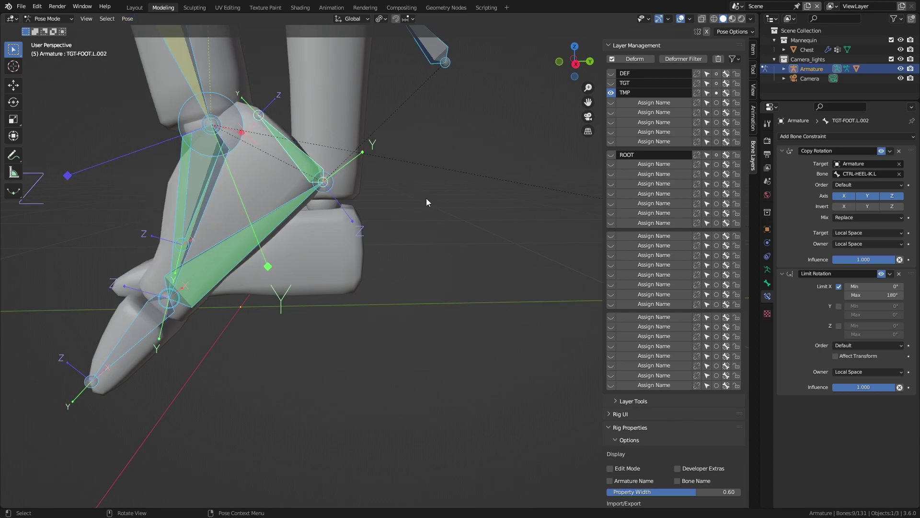
- Undo the transform clearing and the test move and rotation of the left leg bones
key("ctrl+z")
key("ctrl+z")
key("ctrl+z")
key("ctrl+z")
key("ctrl+z")
key("ctrl+z")
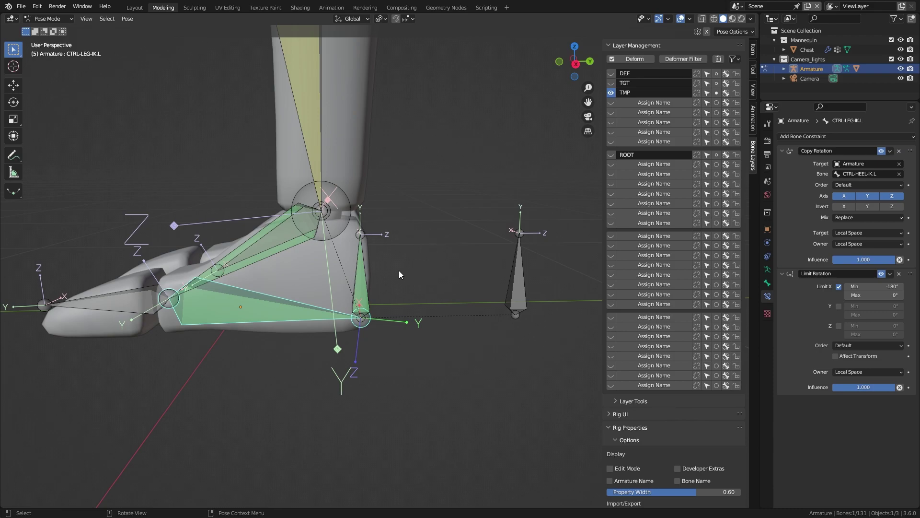
- Hide the viewport sidebar and rotate the heel control CTRL-HEEL-IK.L by about -16.4° in Pose Mode
left_click(362, 272)
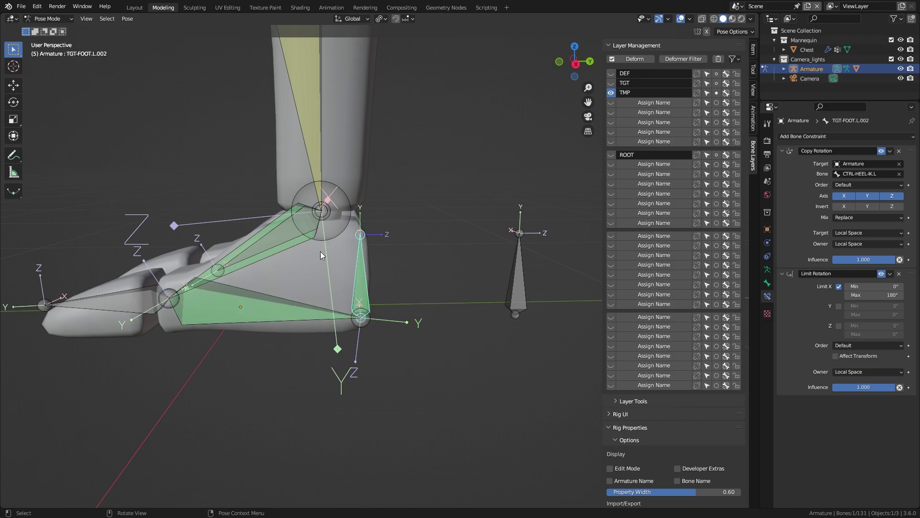
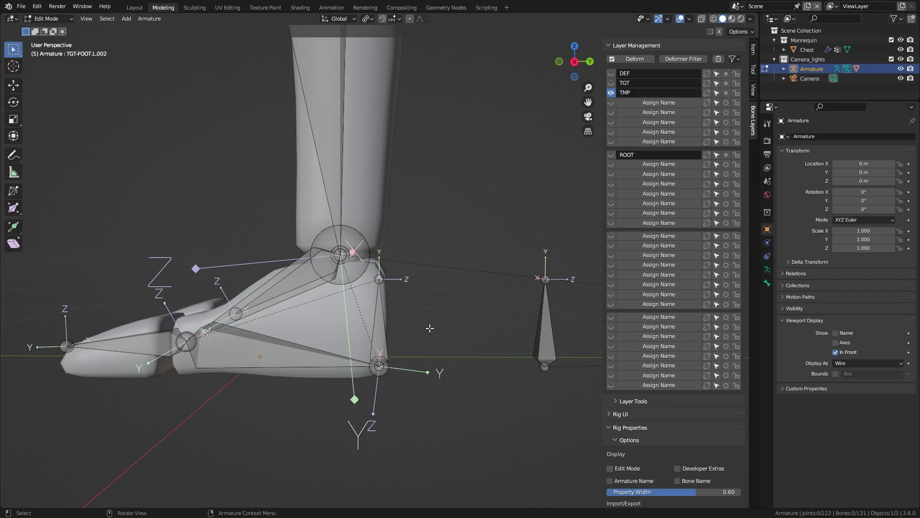
key("n")
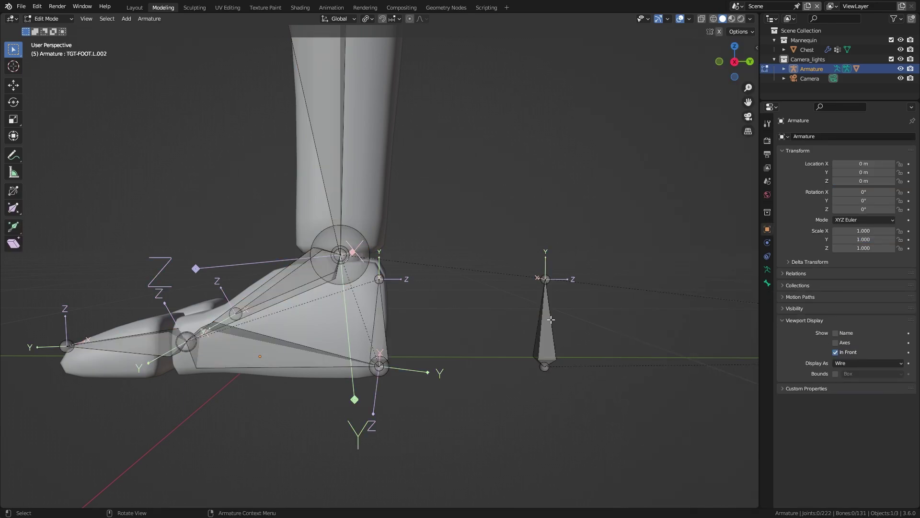
left_click(549, 321)
key("r")
key("Escape")
key("ctrl+Tab")
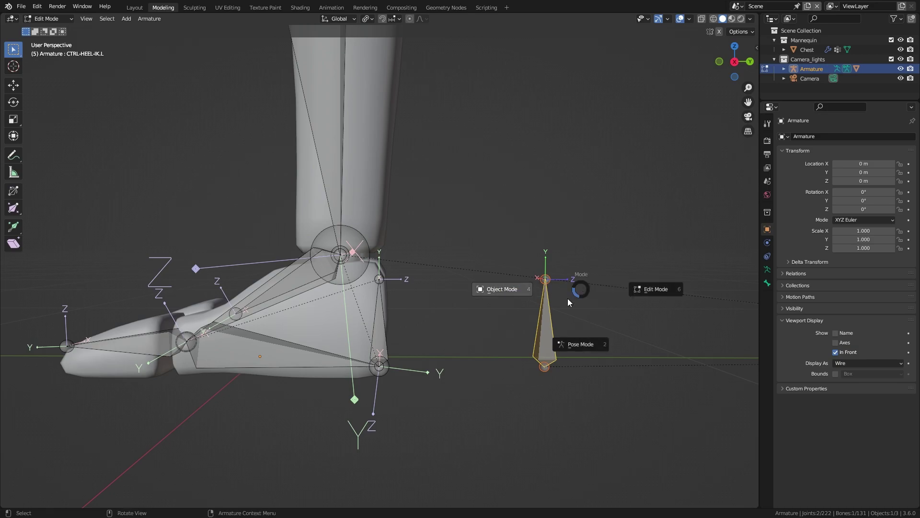
left_click(569, 323)
key("r")
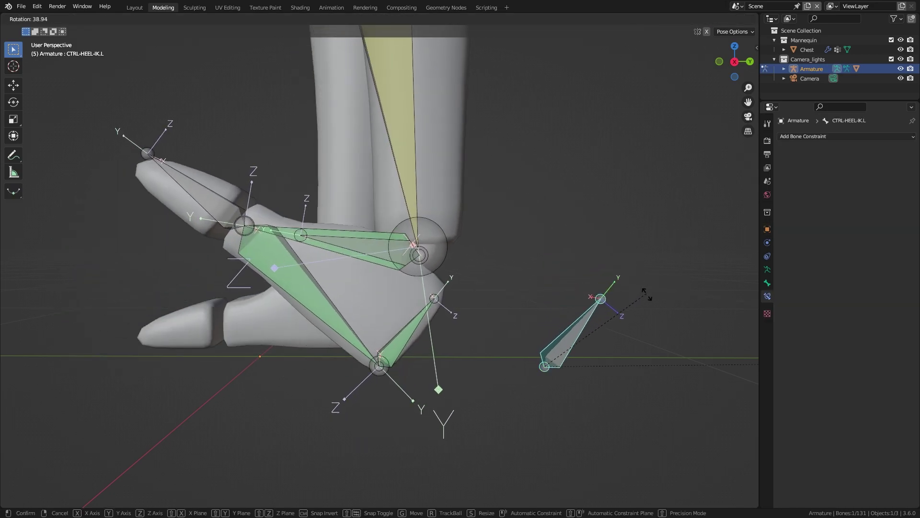
left_click(485, 222)
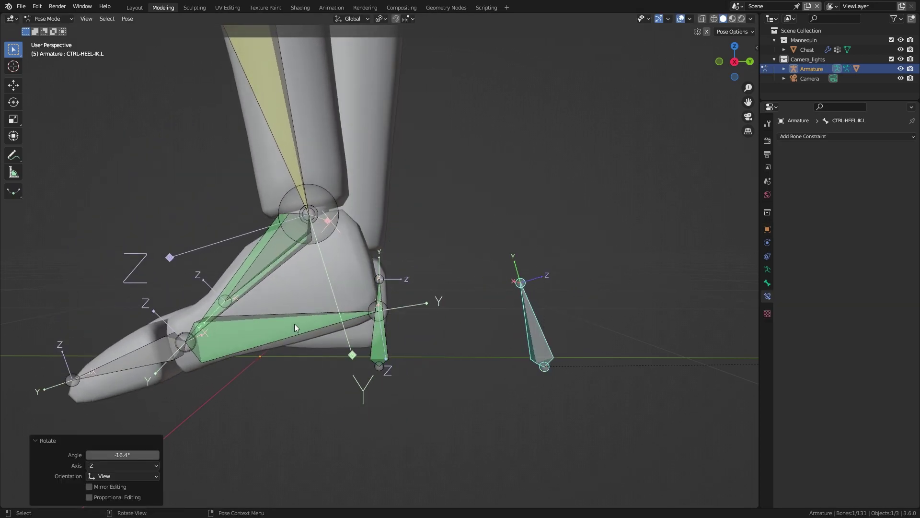
- Test-move CTRL-LEG-IK.L upward by about 0.22 m, try rotating it and cancel the rotation
left_click(295, 324)
key("g")
key("Return")
key("r")
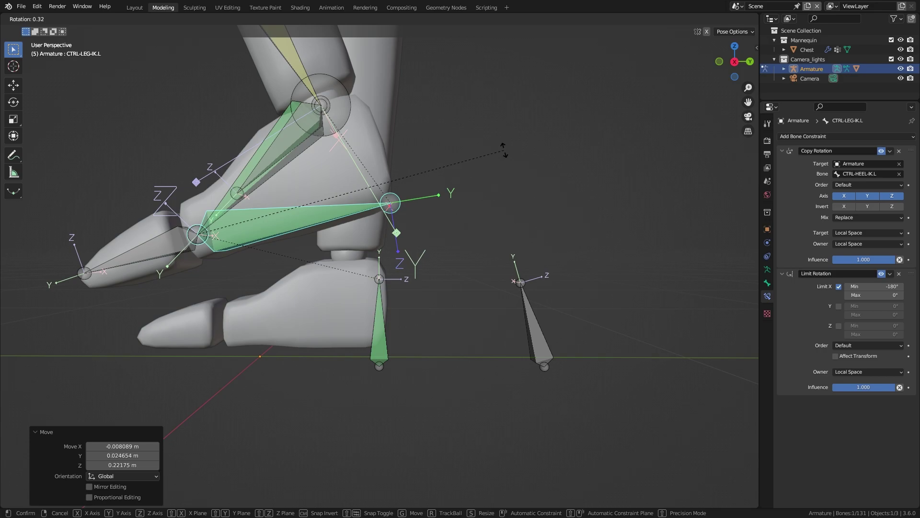
key("Escape")
- Set the Copy Rotation constraint's Mix on CTRL-LEG-IK.L to Offset (Legacy) and test-rotate the bone
left_click(867, 217)
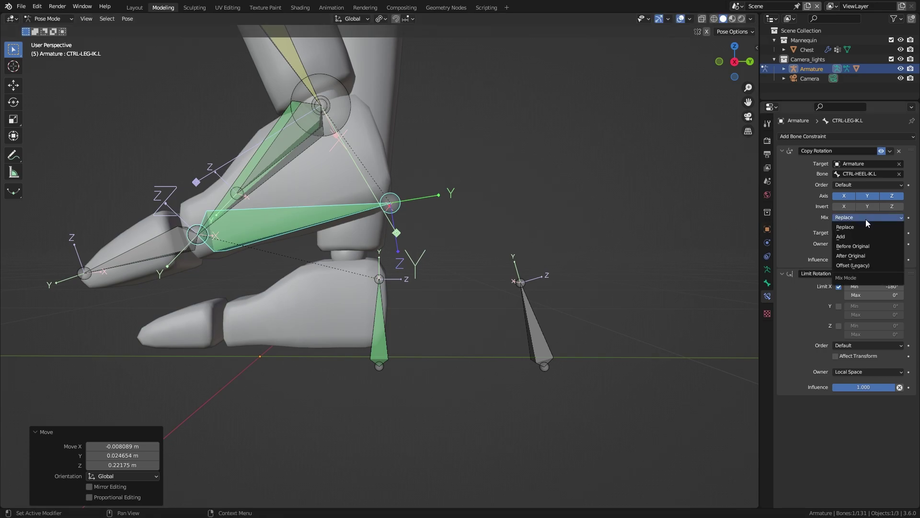
left_click(863, 265)
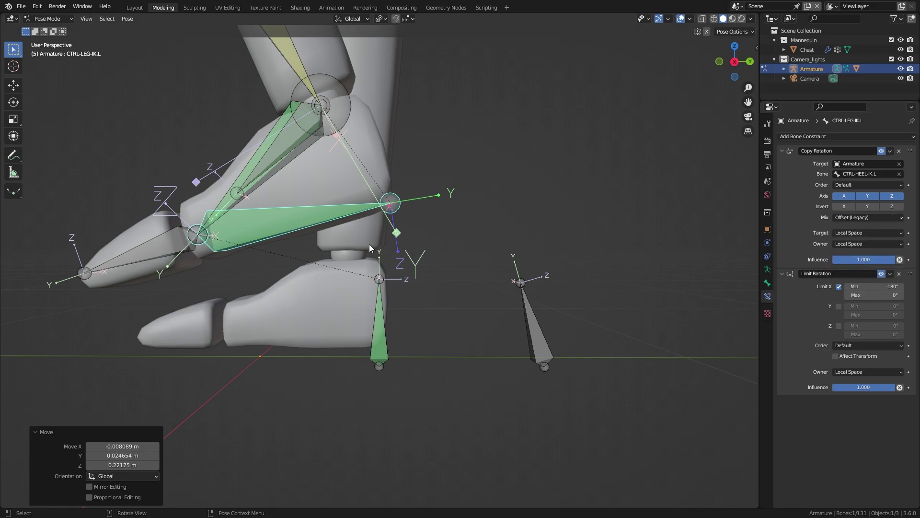
key("r")
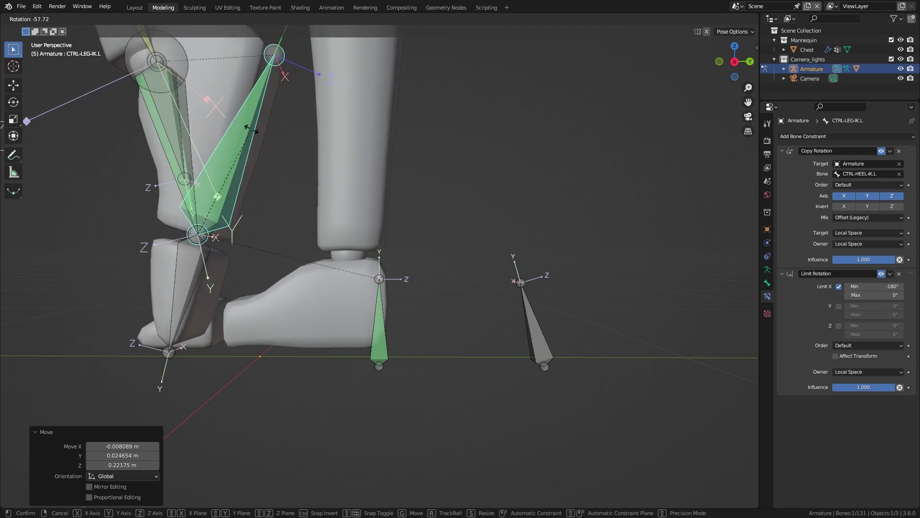
key("Escape")
key("ctrl+z")
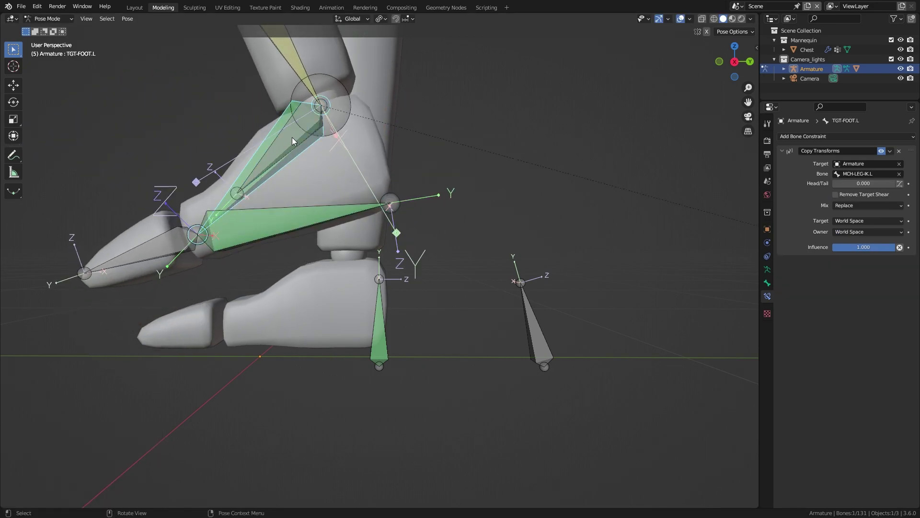
- Test-rotate the mechanism bone MCH-LEG-IK.L and cancel the rotation
left_click(291, 136)
key("r")
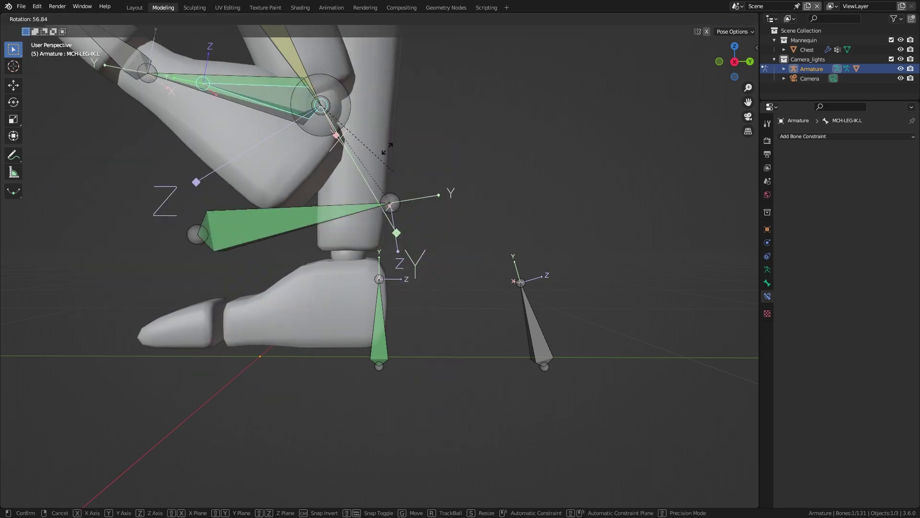
left_click(346, 223)
- Rotate CTRL-LEG-IK.L by about -29.4° and raise the foot off the ground to test the offset rotation
left_click(339, 199)
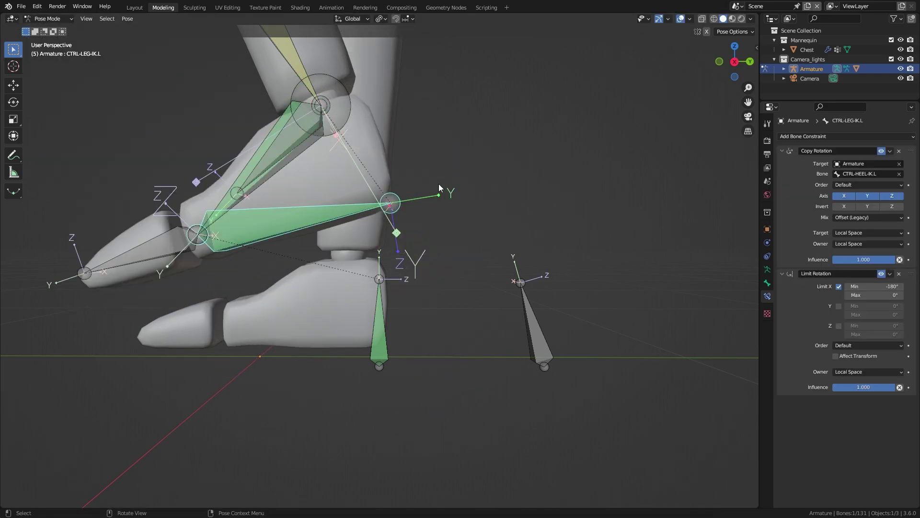
key("r")
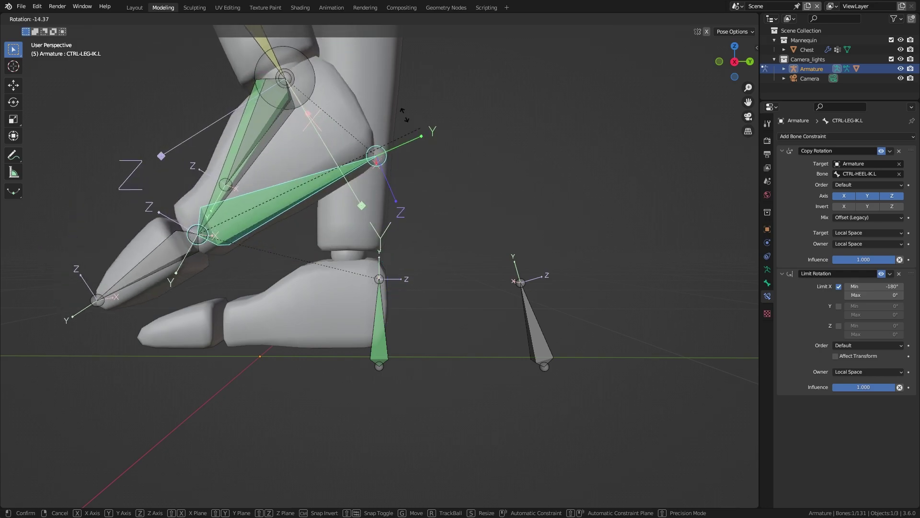
left_click(381, 145)
scroll(382, 153, "down", 2)
middle_click_drag(383, 161, 389, 283, "shift")
key("g")
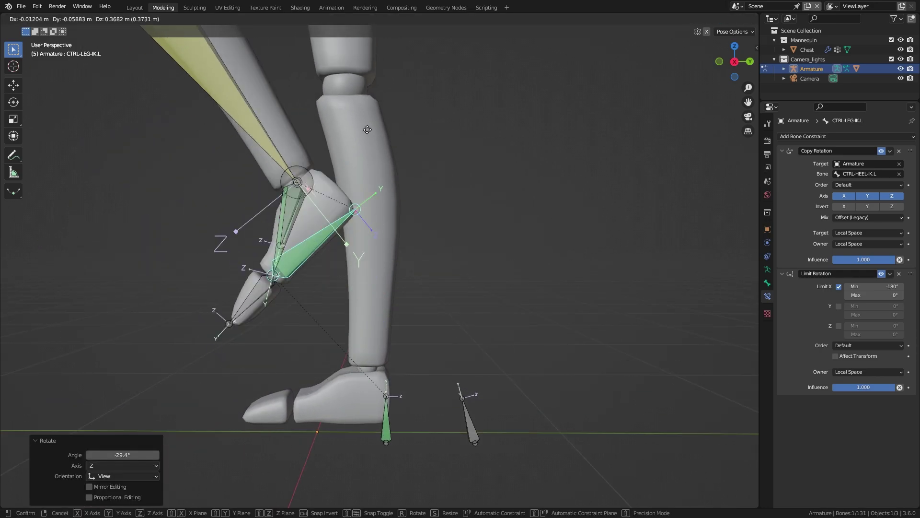
left_click(354, 153)
- Rotate the heel control CTRL-HEEL-IK.L by about 57.3° to test its effect on the raised foot
left_click(478, 420)
key("r")
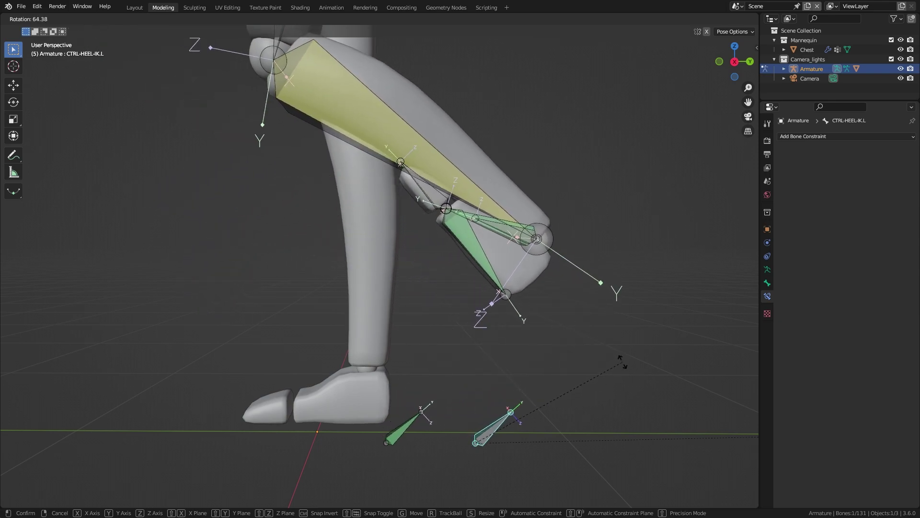
left_click(617, 344)
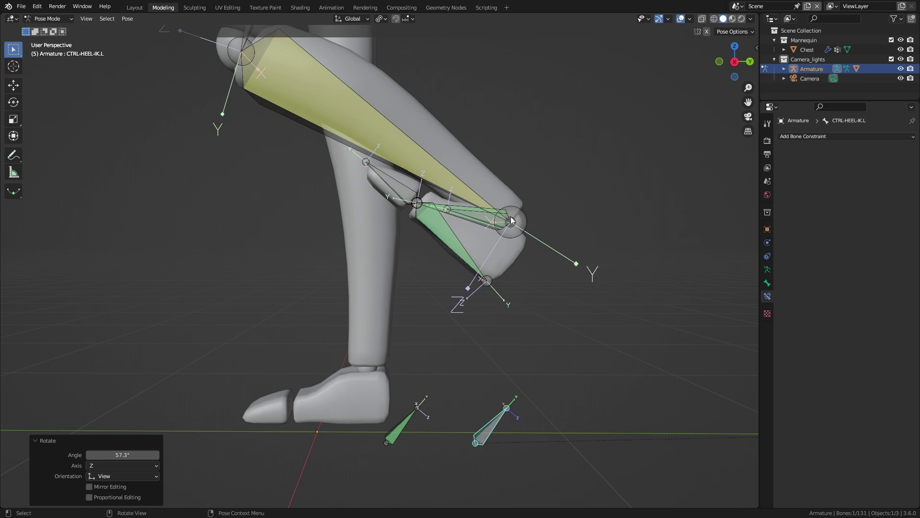
- Clear the pose transforms of CTRL-LEG-IK.L and the heel control CTRL-HEEL-IK.L
left_click(389, 439)
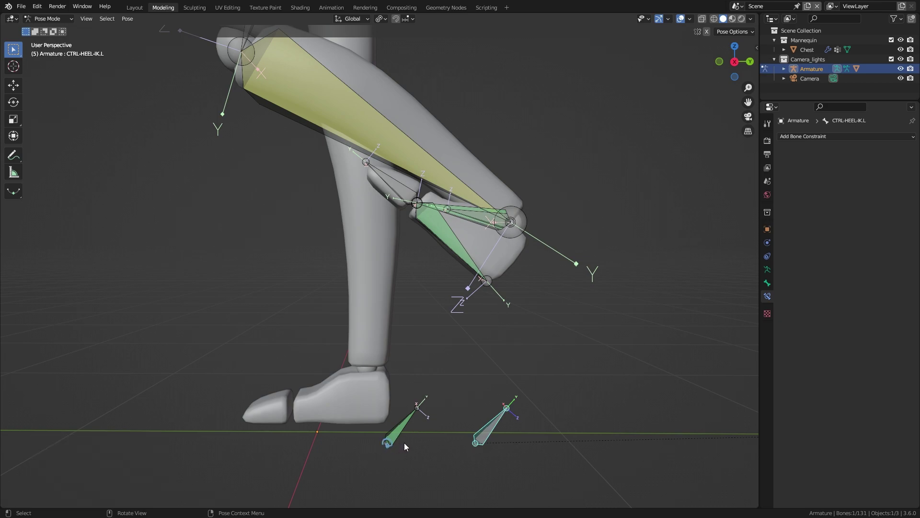
left_click(487, 262)
left_click(447, 225)
left_click(127, 19)
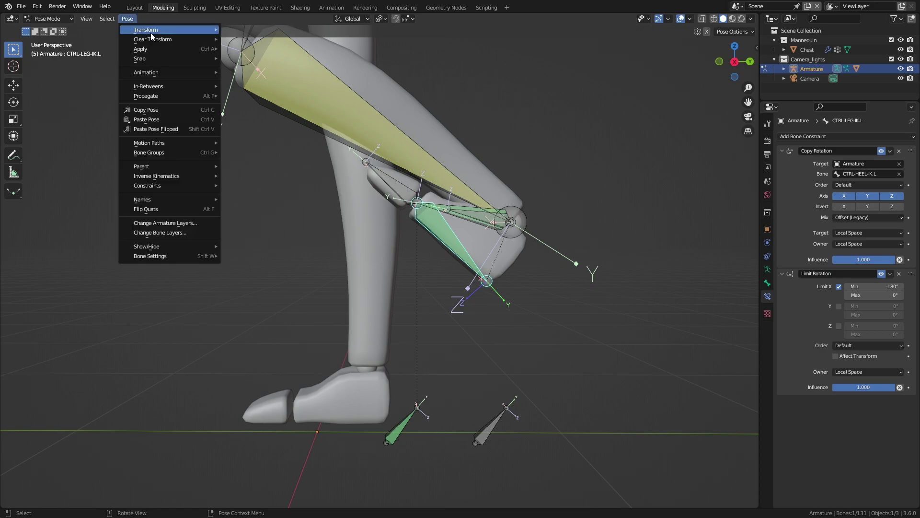
left_click(271, 63)
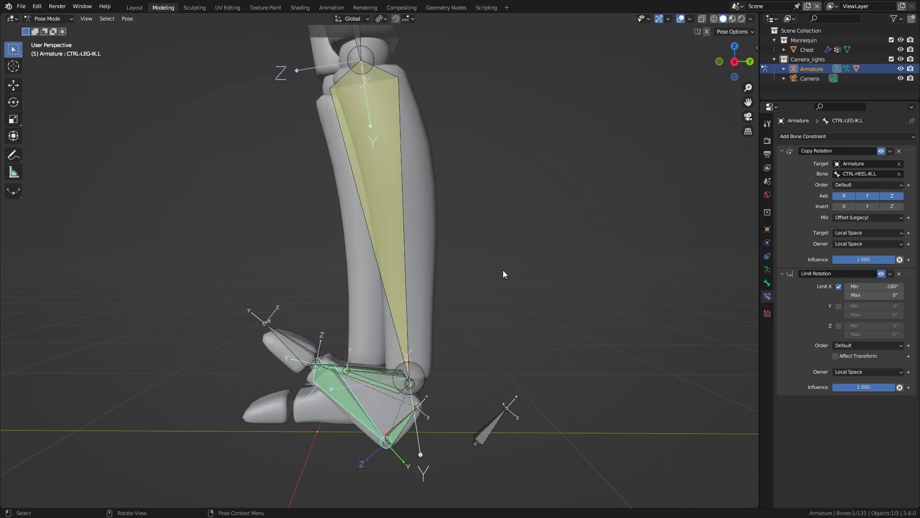
left_click(485, 423)
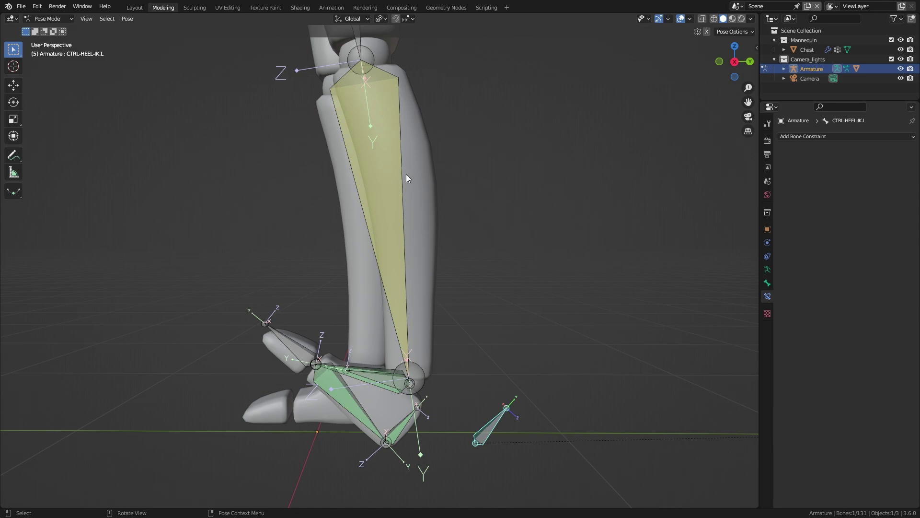
left_click(128, 19)
mouse_move(168, 38)
left_click(246, 40)
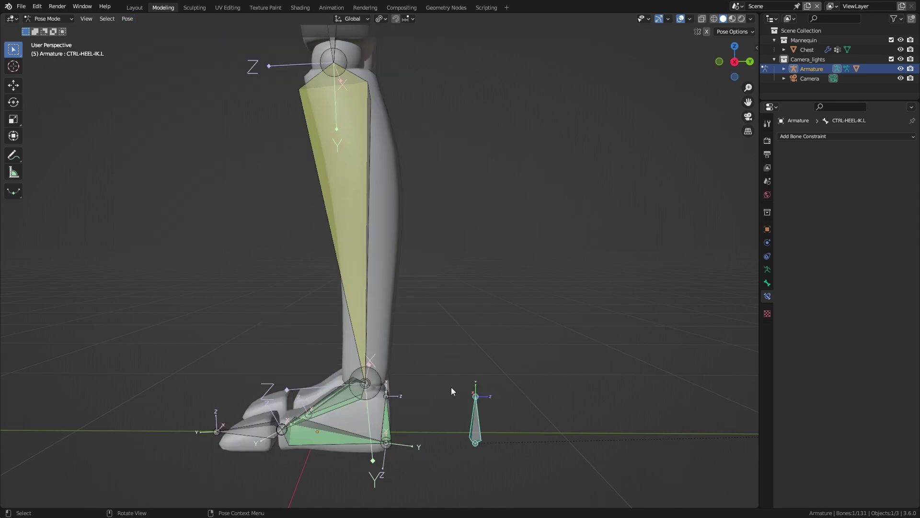
- Rotate the heel control CTRL-HEEL-IK.L by about -39.3° to lift the heel
middle_click_drag(449, 376, 419, 310)
scroll(403, 318, "up", 3)
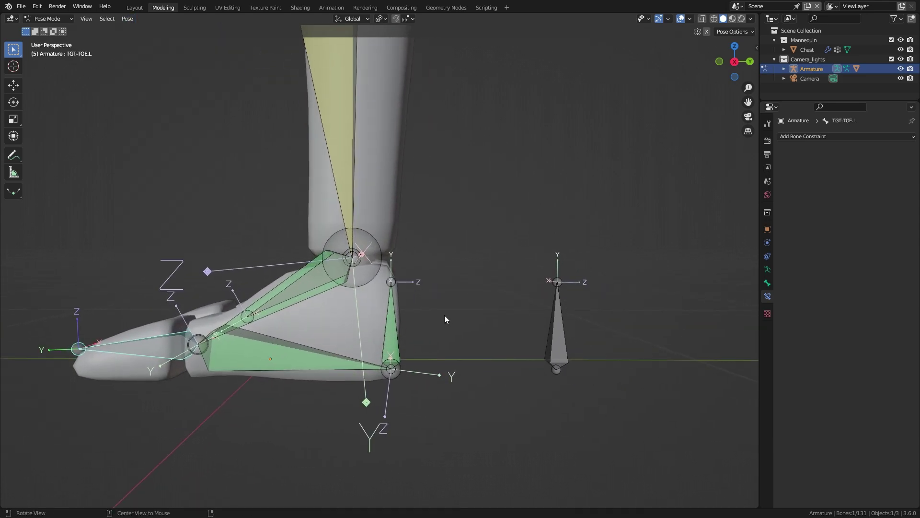
key("r")
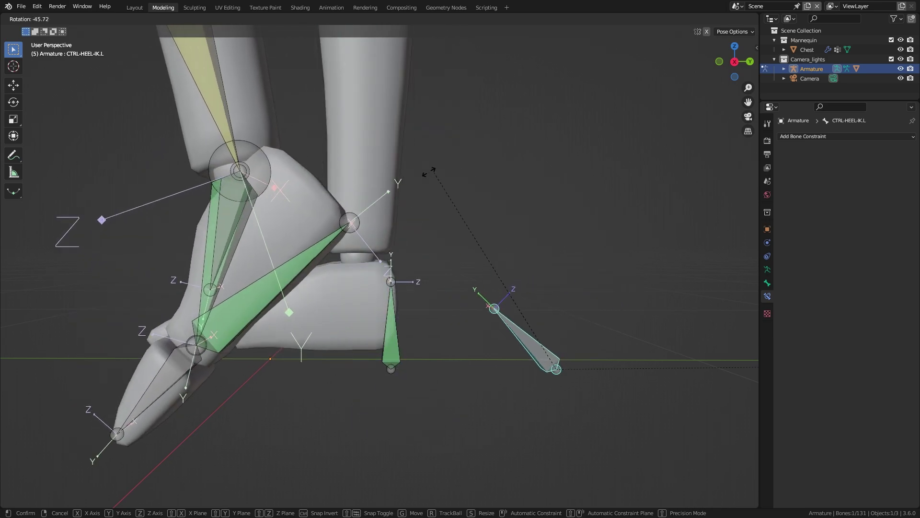
left_click(419, 246)
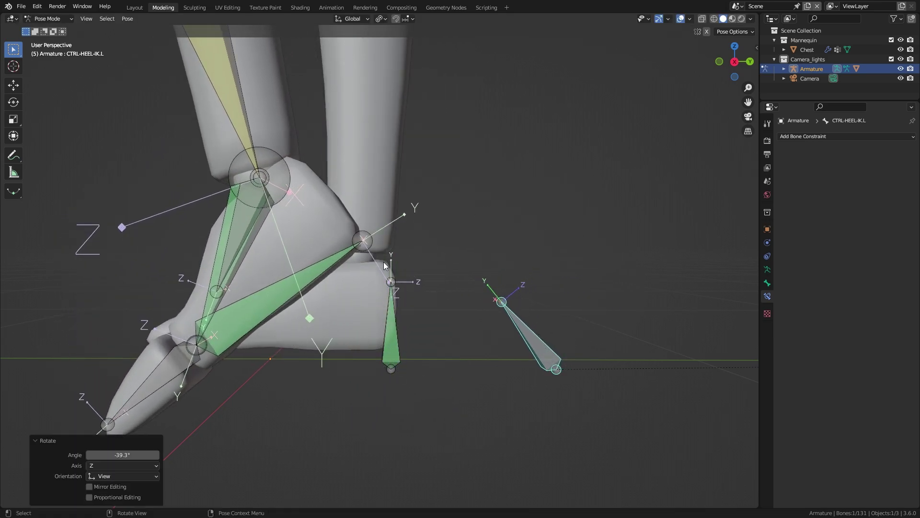
- Copy the Copy Rotation and Limit Rotation constraints from CTRL-LEG-IK.L to the toe bone TGT-TOE.L
middle_click_drag(248, 389, 287, 335, "shift")
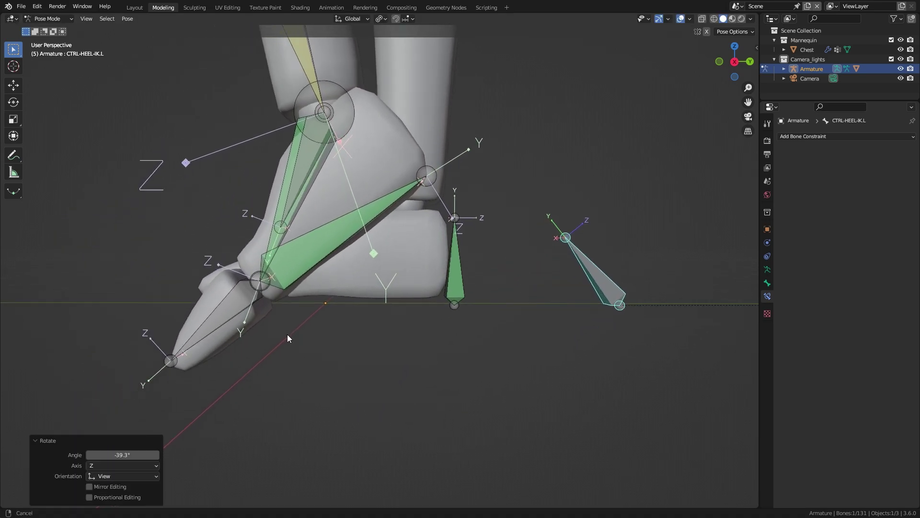
left_click(286, 272)
left_click(223, 315, "shift")
left_click(127, 19)
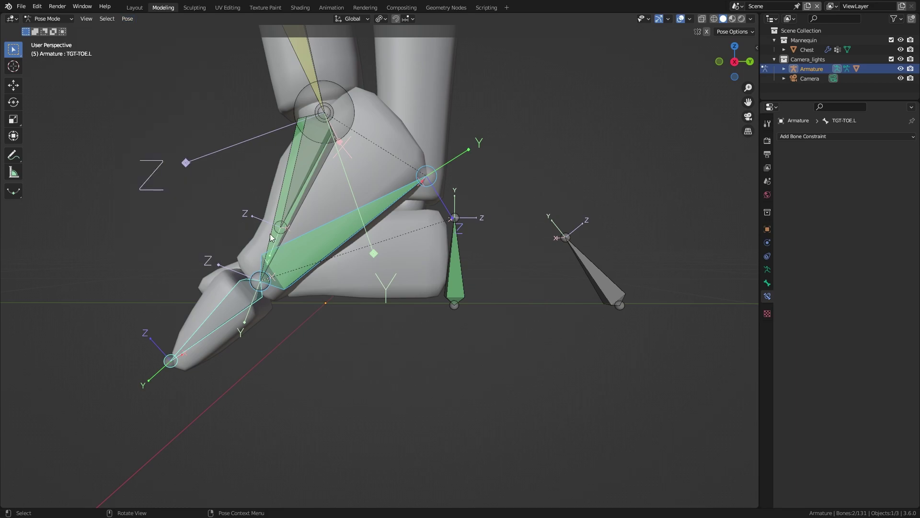
left_click(127, 19)
mouse_move(188, 186)
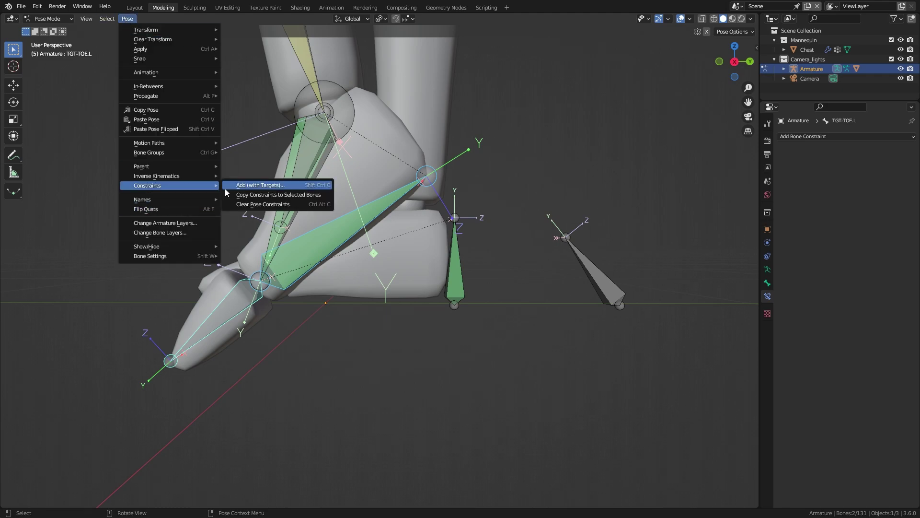
left_click(278, 194)
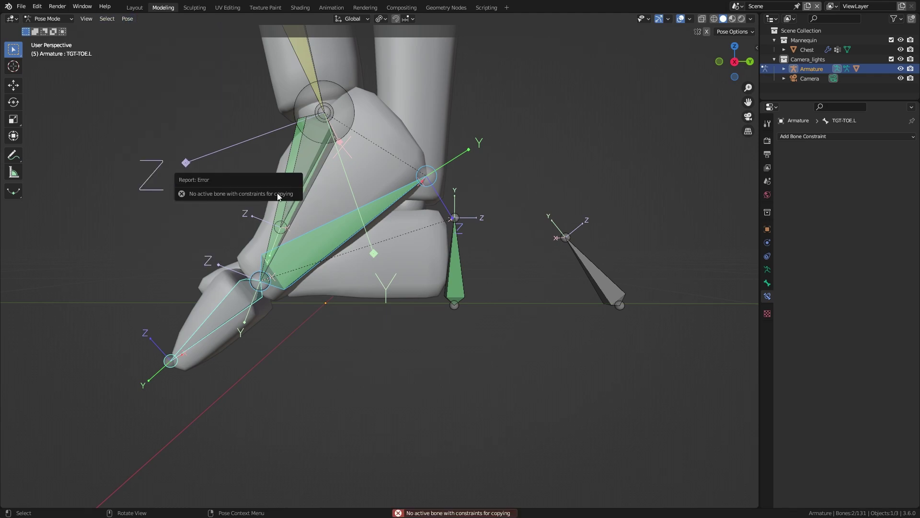
left_click(283, 268, "shift")
left_click(127, 18)
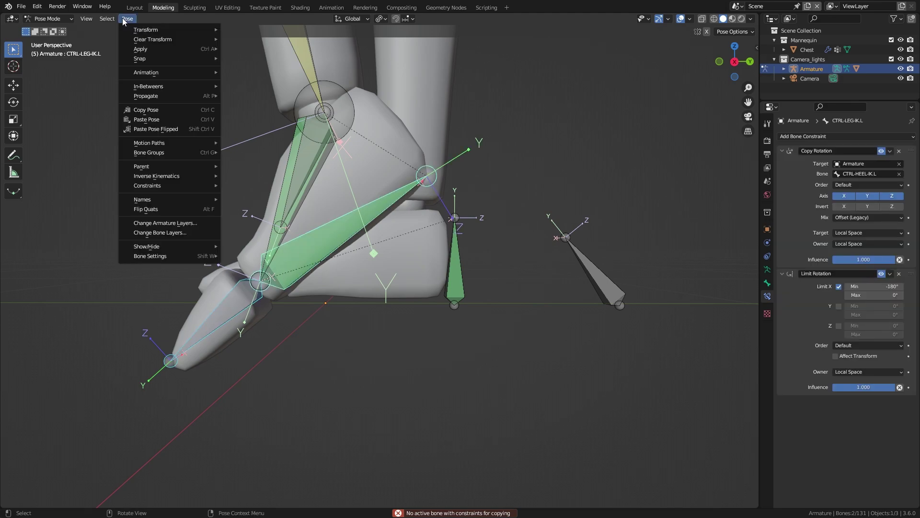
mouse_move(166, 186)
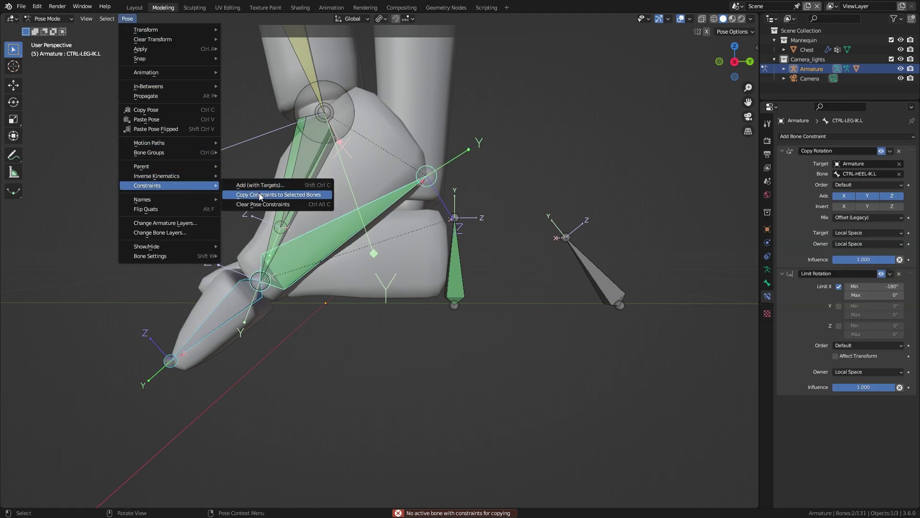
left_click(262, 195)
- Invert the X axis of TGT-TOE.L's Copy Rotation and rotate CTRL-HEEL-IK.L to test the toe as the foot tips back
left_click(261, 327)
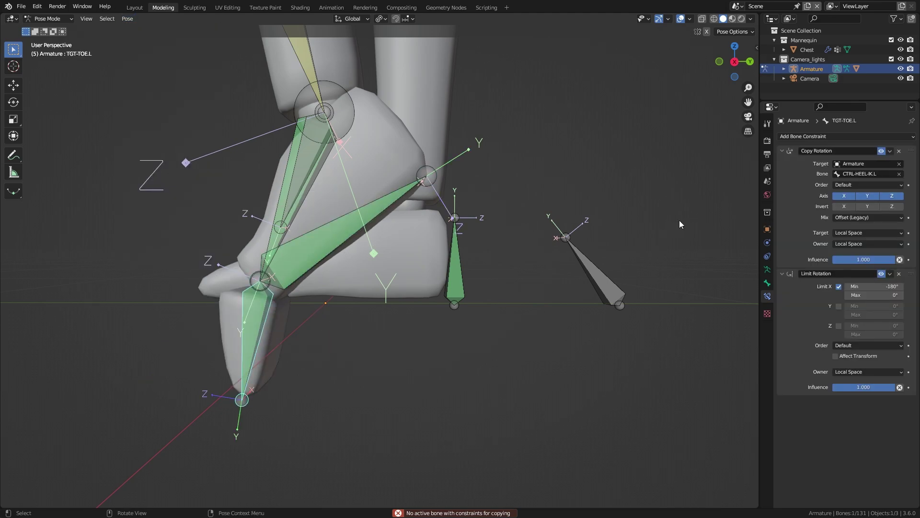
left_click(844, 206)
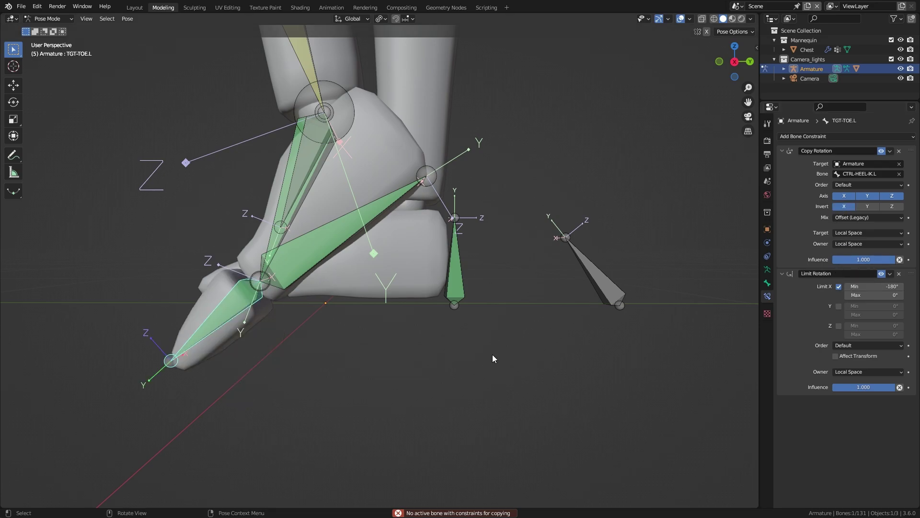
left_click(573, 247)
key("r")
left_click(691, 275)
key("ctrl+z")
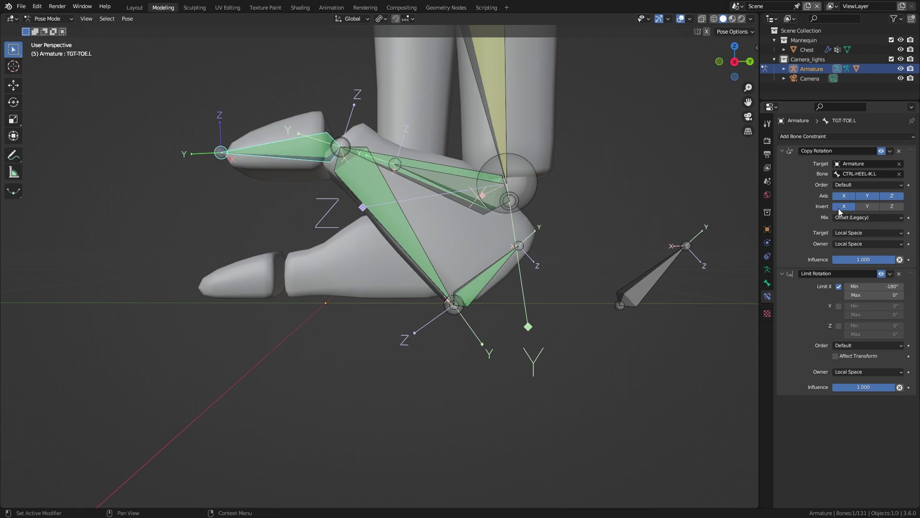
- Rotate the heel control CTRL-HEEL-IK.L the other way to lift the heel and test the toe
left_click(661, 261)
key("r")
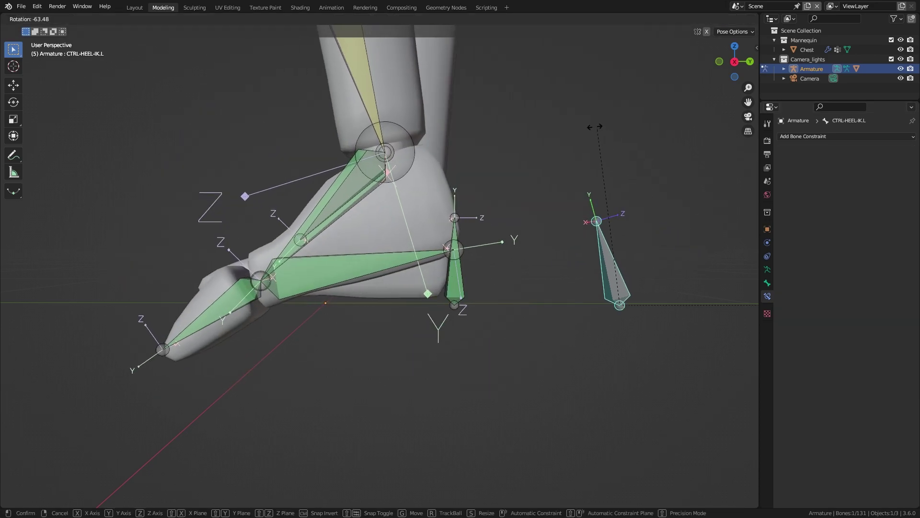
left_click(275, 290)
- Invert X again in TGT-TOE.L's Copy Rotation and rotate CTRL-HEEL-IK.L to compare the toe's behaviour
left_click(275, 290)
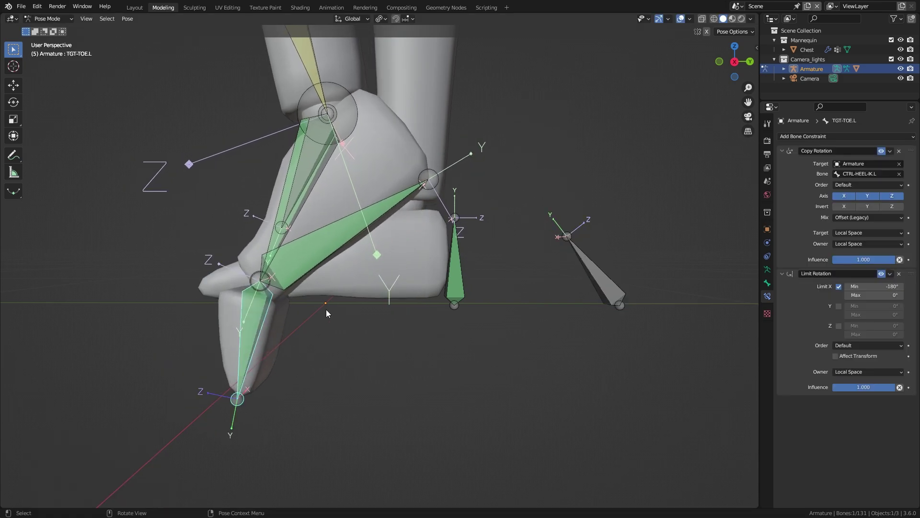
left_click(841, 208)
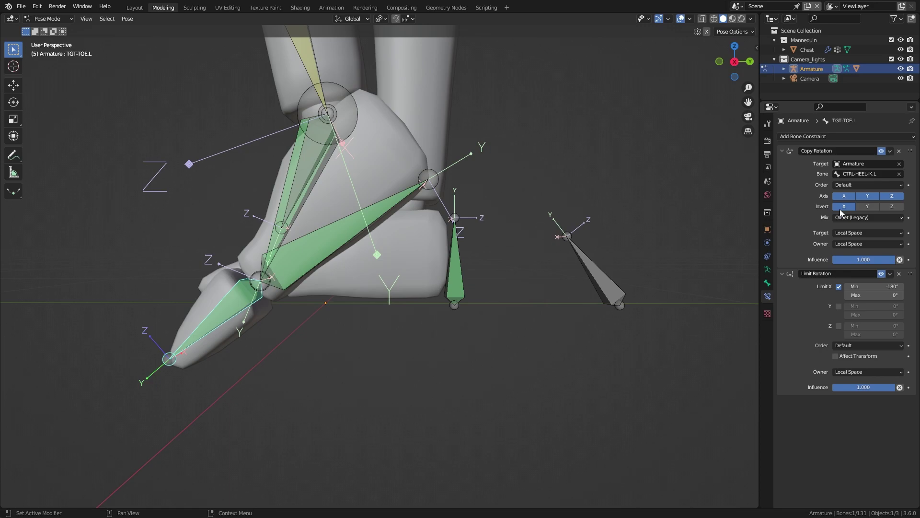
left_click(577, 246)
key("r")
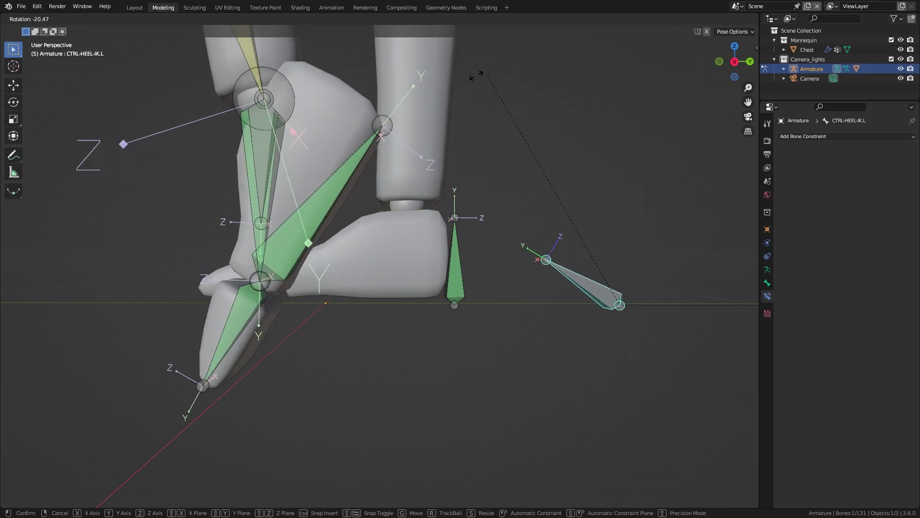
left_click(601, 125)
- Turn off the X inversion in TGT-TOE.L's Copy Rotation and test it by rotating CTRL-HEEL-IK.L, including in the right orthographic view
left_click(212, 314)
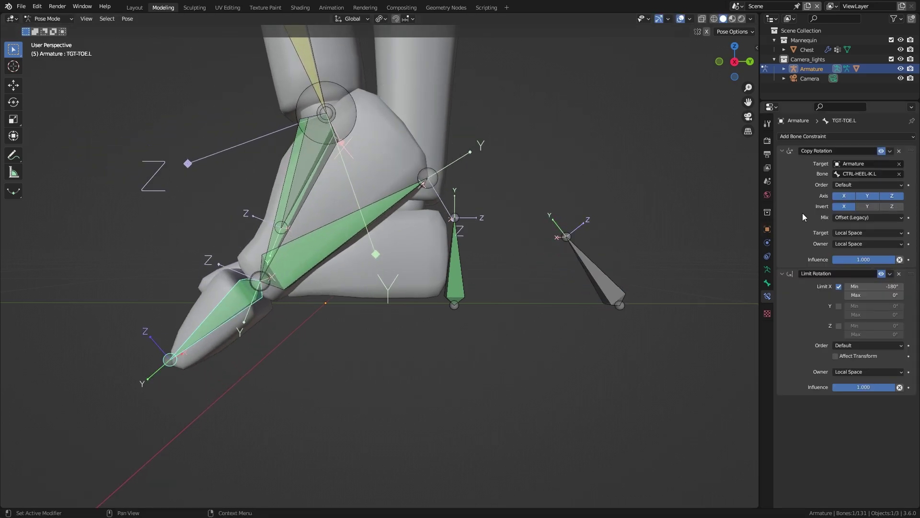
left_click(834, 206)
left_click(575, 259)
key("r")
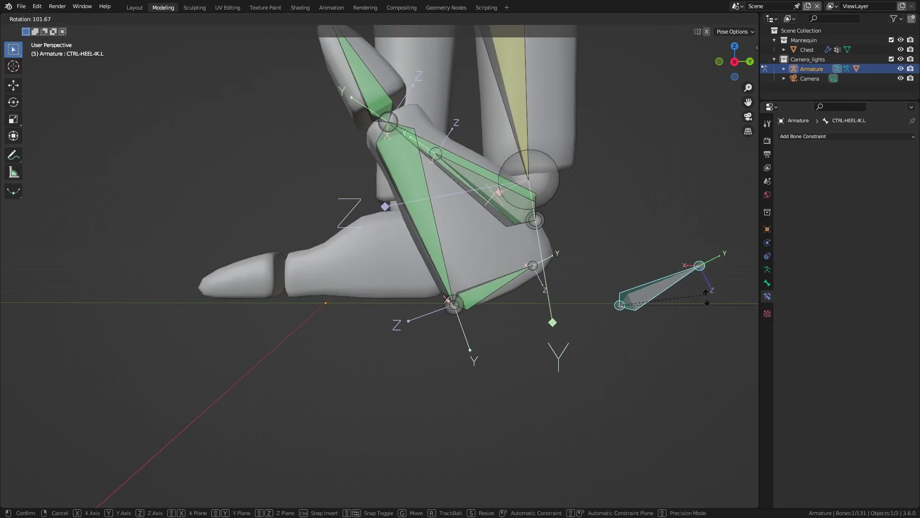
key("Escape")
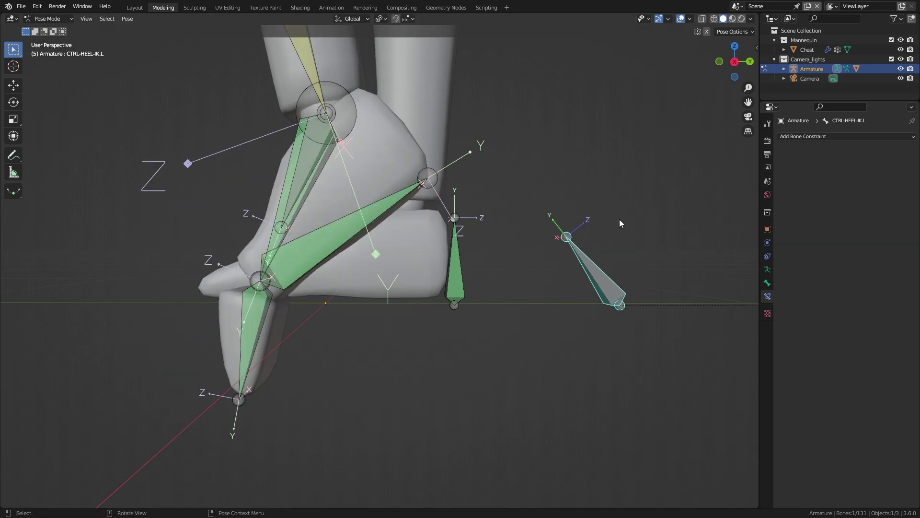
key("KP_3")
key("r")
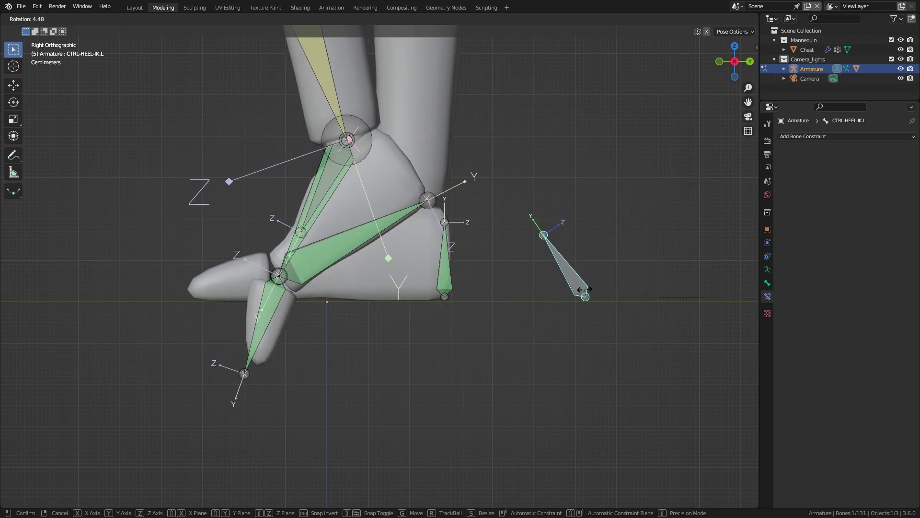
left_click(599, 272)
middle_click_drag(599, 272, 575, 275, "shift")
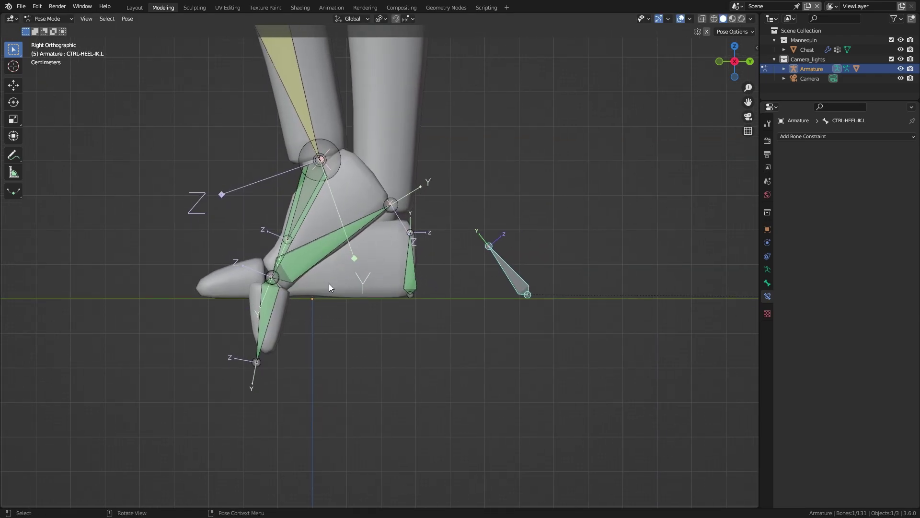
- Change CTRL-HEEL-IK.L's rotation mode to XYZ Euler and reset its rotation to 0° on all axes
middle_click_drag(457, 231, 523, 245)
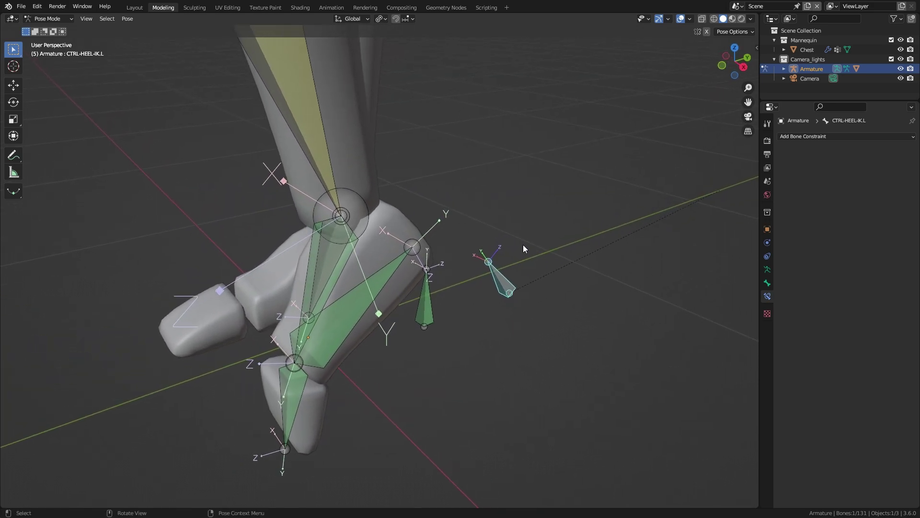
key("n")
left_click(753, 49)
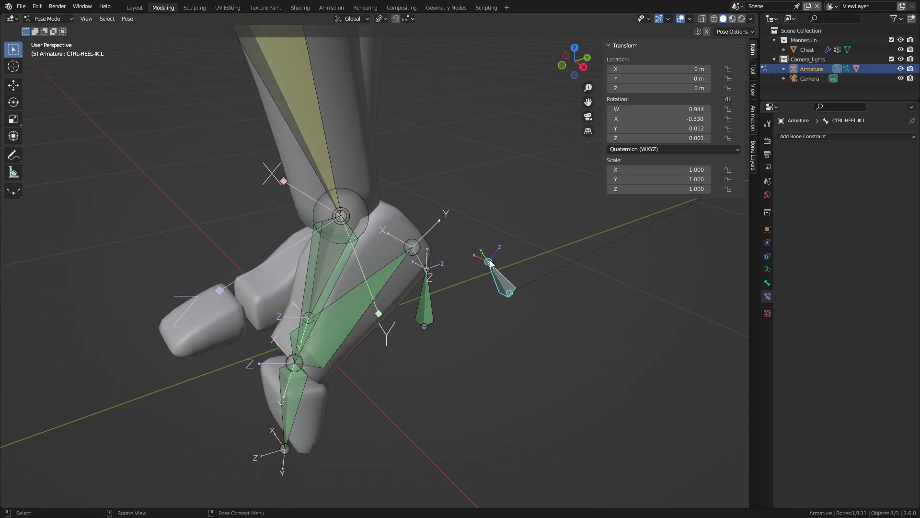
left_click(664, 149)
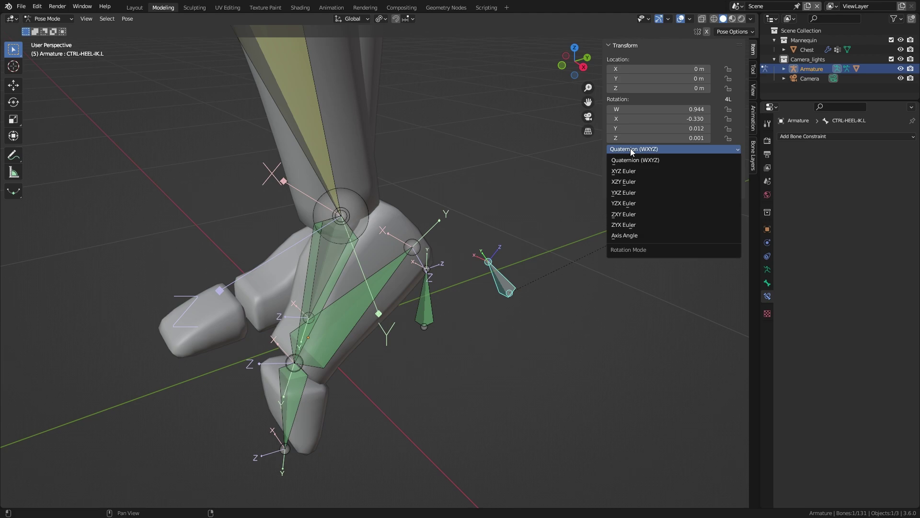
left_click(637, 172)
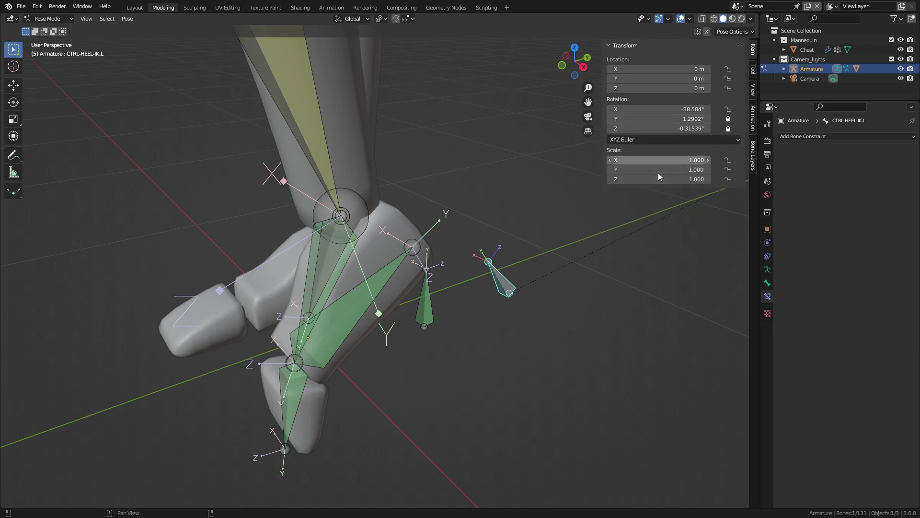
left_click(568, 246)
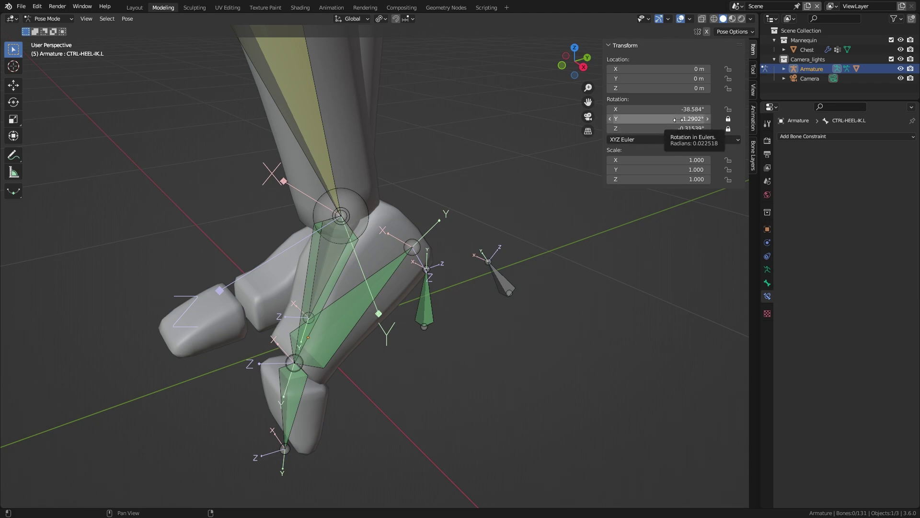
key("BackSpace")
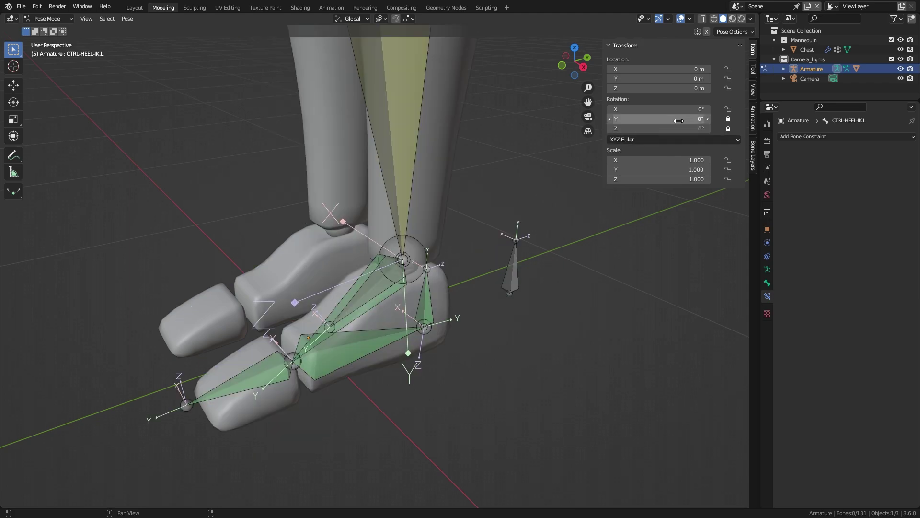
- Rotate CTRL-HEEL-IK.L in both directions to test the roll, leaving its X rotation at about -25.9°
left_click(518, 259)
middle_click_drag(518, 260, 562, 232)
key("r")
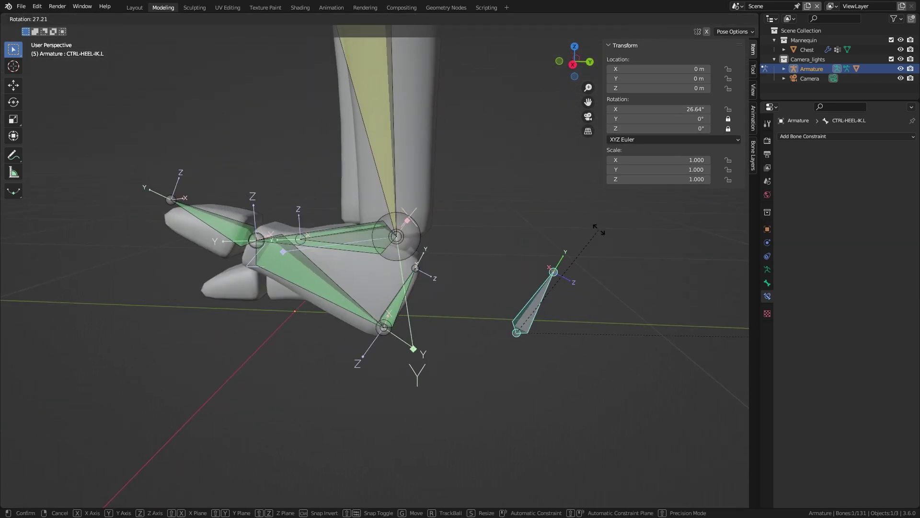
middle_click_drag(600, 229, 583, 277)
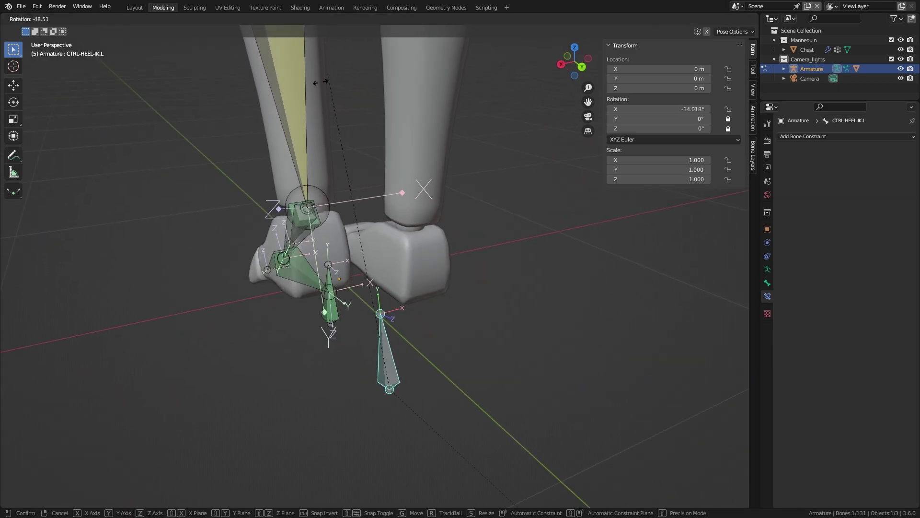
key("Escape")
middle_click_drag(421, 272, 366, 192)
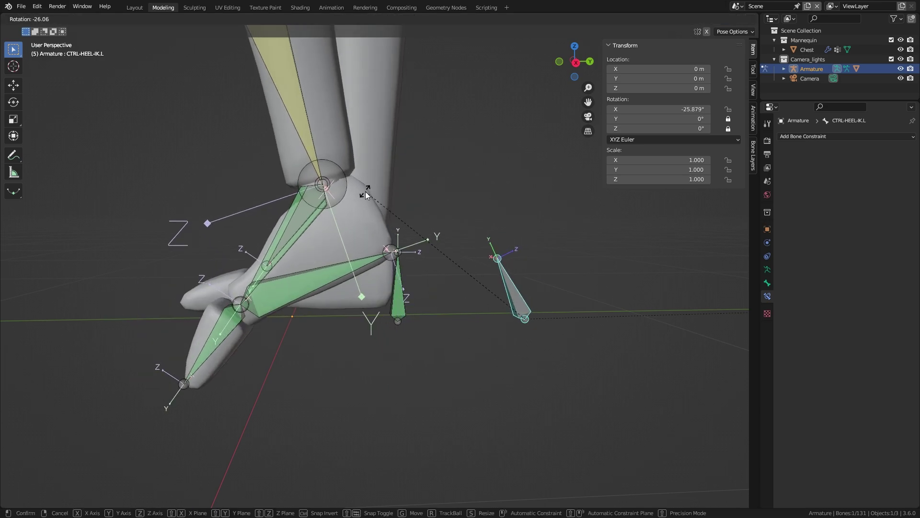
- On TGT-TOE.L, invert the Copy Rotation X axis and set the Limit Rotation X minimum to 0° and maximum to 180°
left_click(230, 324)
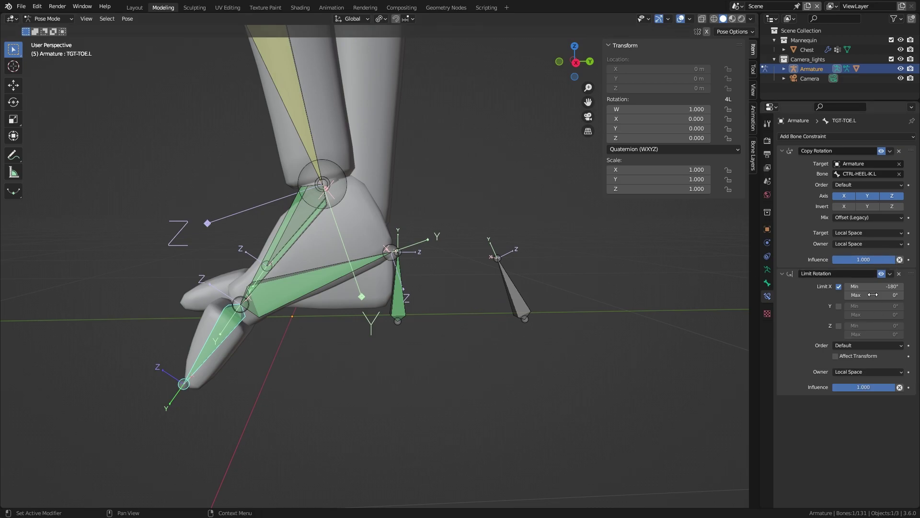
mouse_move(874, 295)
left_mouse_down()
mouse_move(859, 295)
mouse_move(882, 295)
mouse_move(880, 286)
mouse_move(869, 286)
mouse_move(887, 286)
mouse_move(872, 286)
mouse_move(887, 295)
left_mouse_up()
key("BackSpace")
key("BackSpace")
left_click(844, 206)
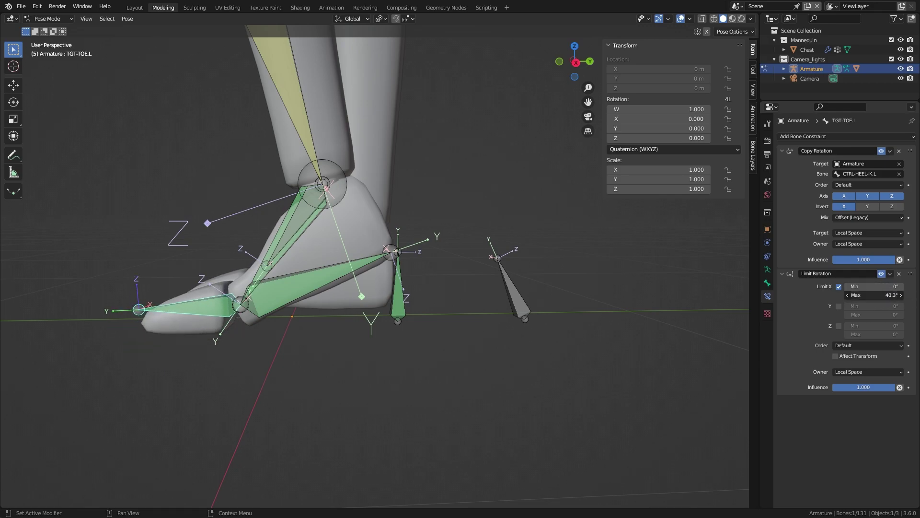
left_click(874, 295)
type("180")
key("Return")
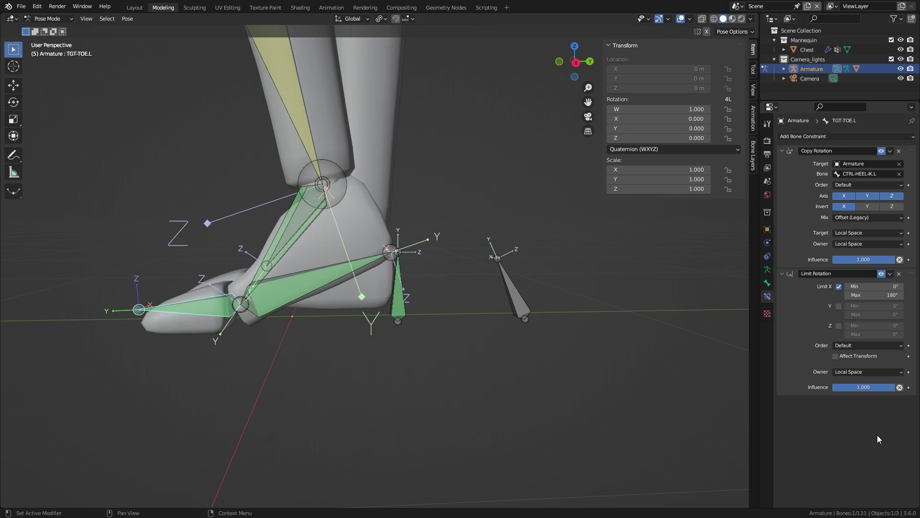
- Rotate CTRL-HEEL-IK.L to test that the toe stays flat during the foot roll
left_click(511, 283)
key("r")
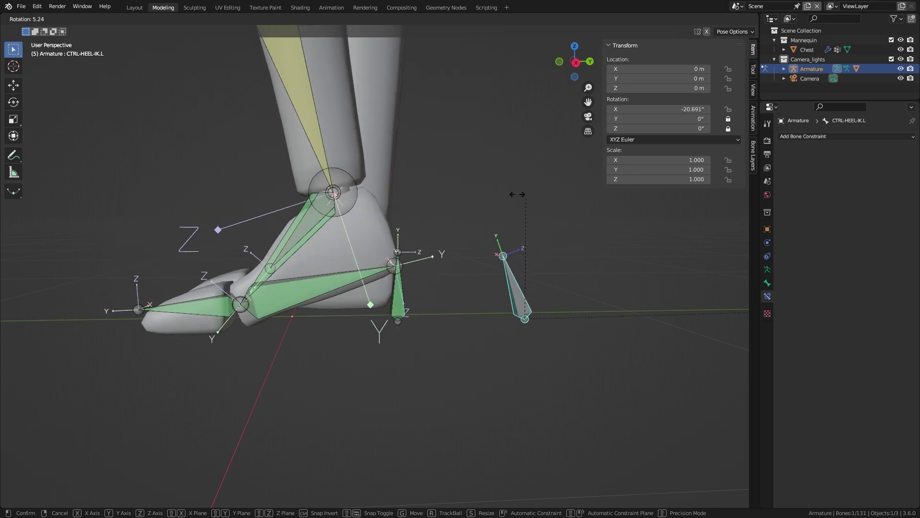